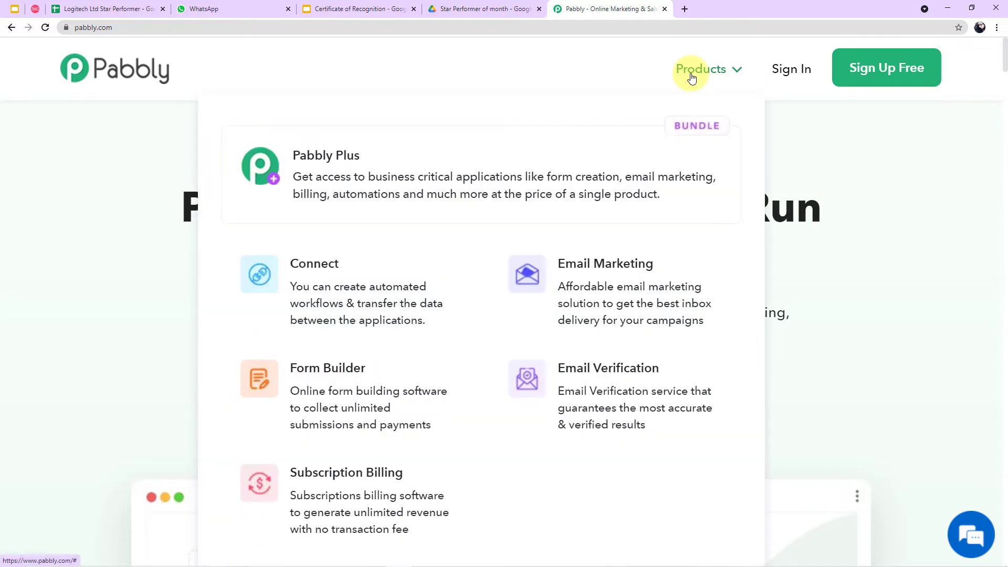
- Go to Pabbly Connect's product page, sign in to Pabbly, and access Pabbly Connect from the account's apps
left_click(692, 77)
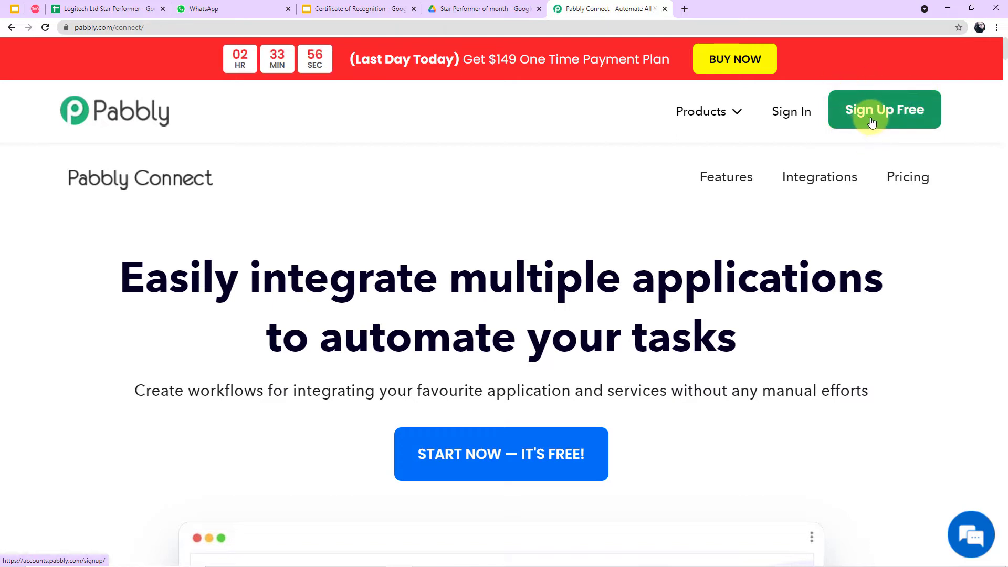
left_click(781, 117)
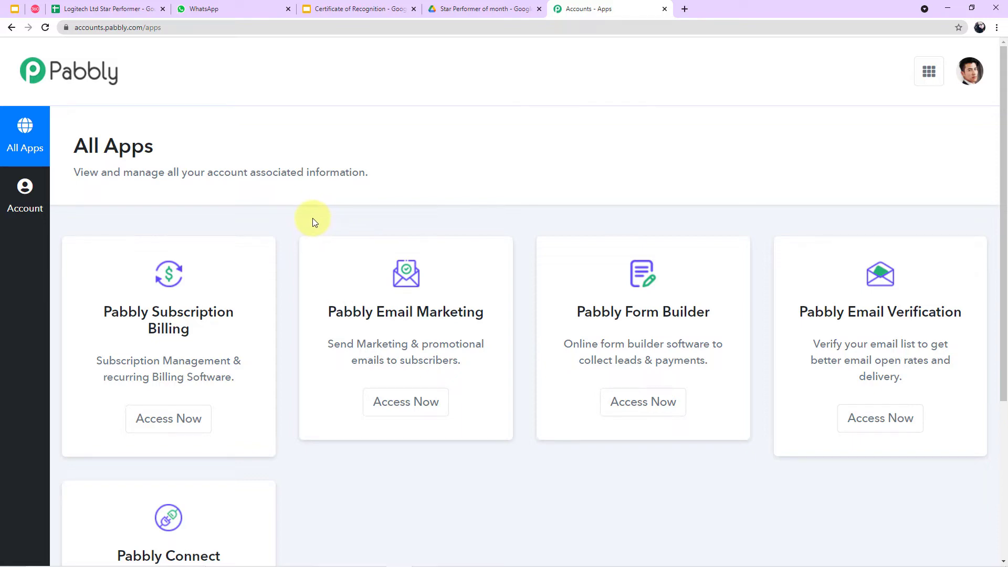
scroll(313, 218, "down", 4)
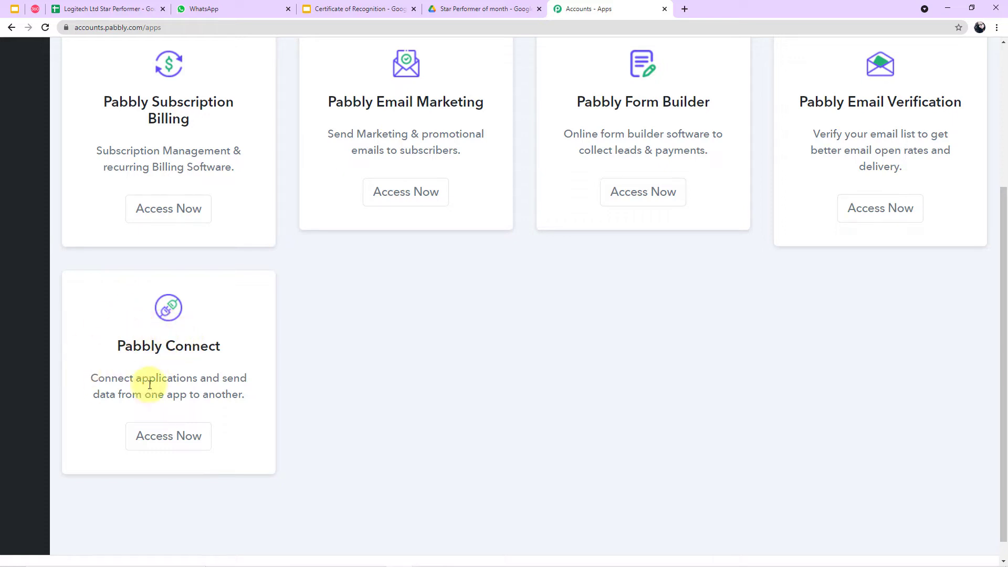
left_click(155, 440)
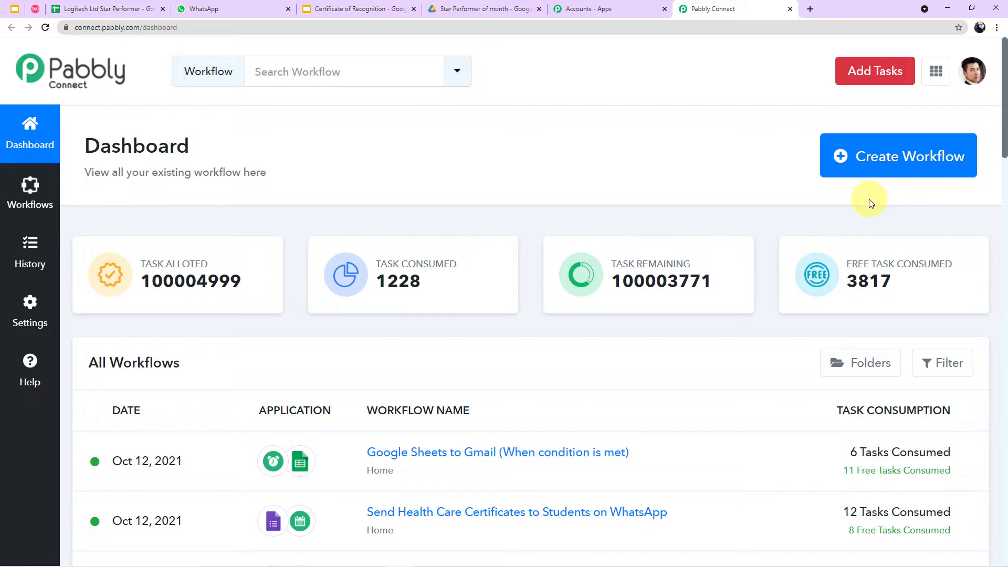
- Create a new workflow named "Google Sheets to WhatsApp"
left_click(894, 164)
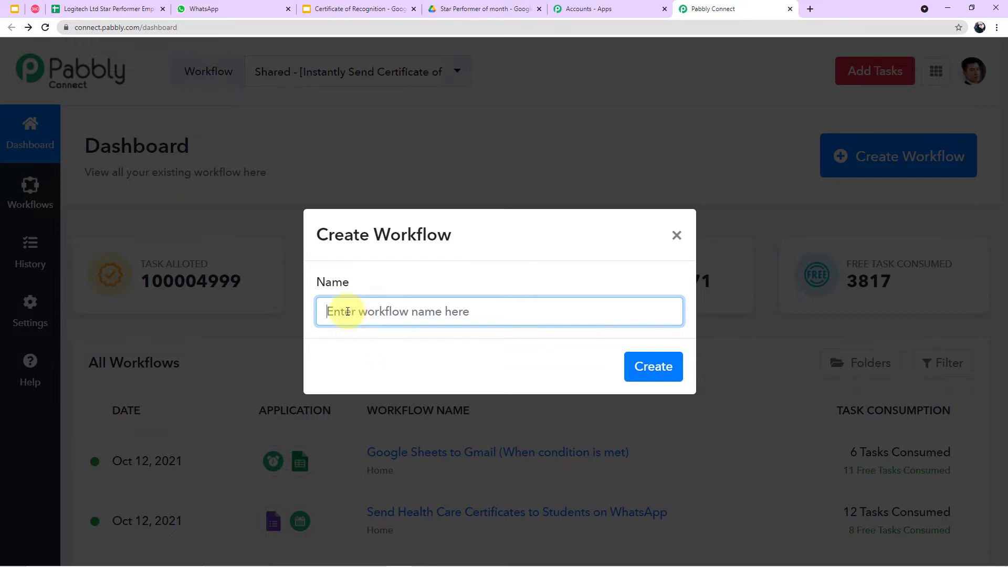
type("Good")
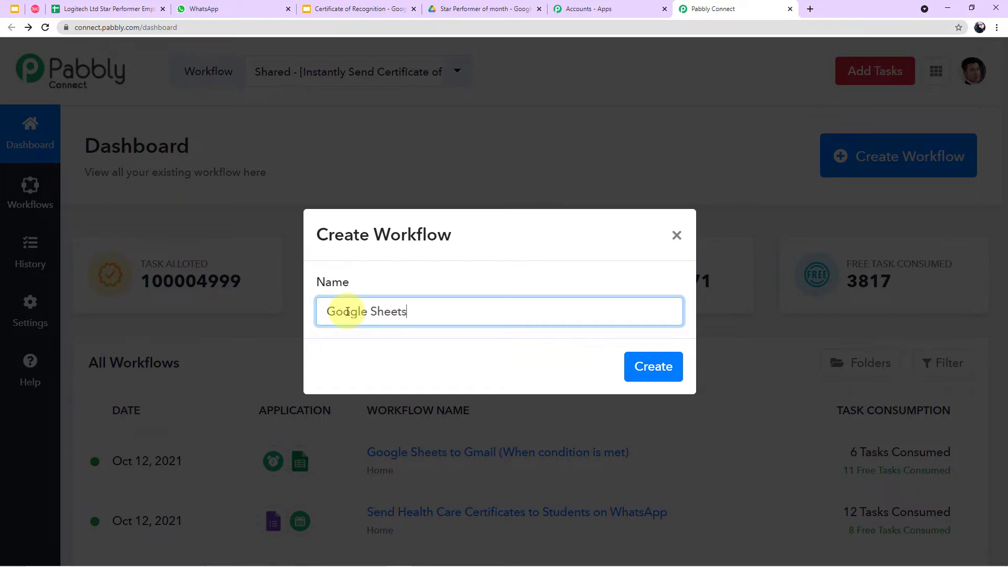
type("le Sheets to WhatsApp")
left_click(667, 371)
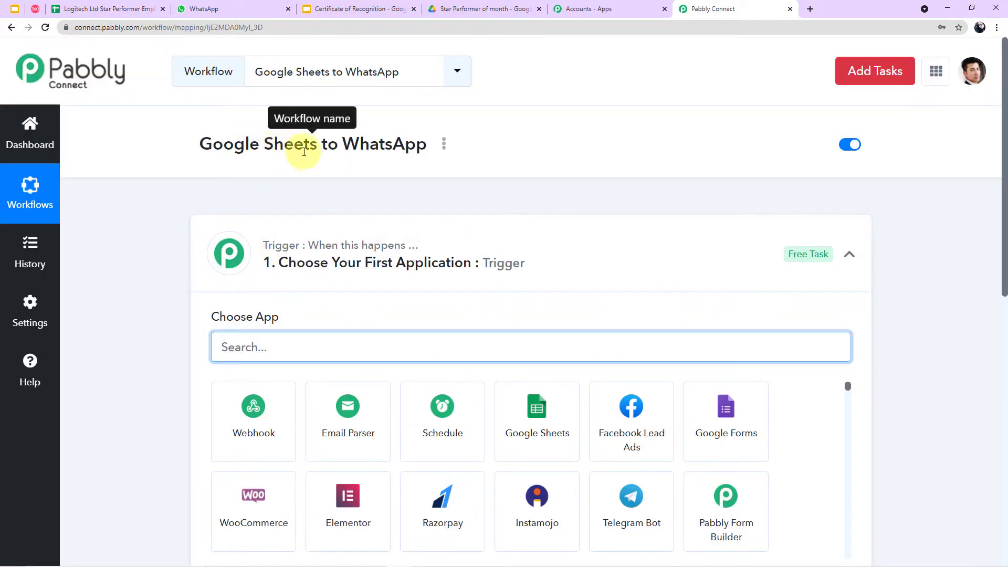
- Set the workflow's trigger application to Google Sheets with New Spreadsheet Row as the trigger event
left_click(849, 254)
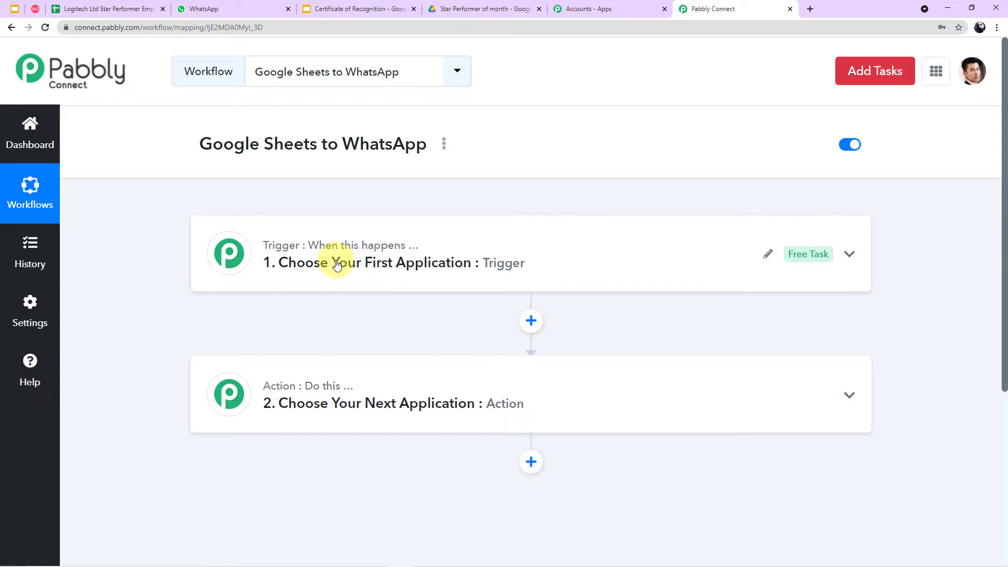
mouse_move(271, 393)
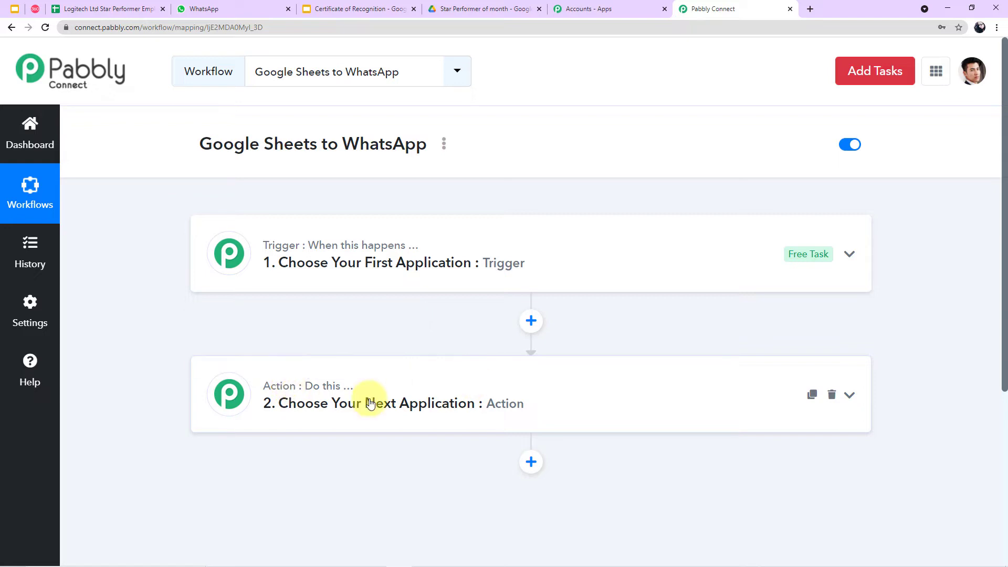
left_click(540, 268)
scroll(378, 273, "down", 1)
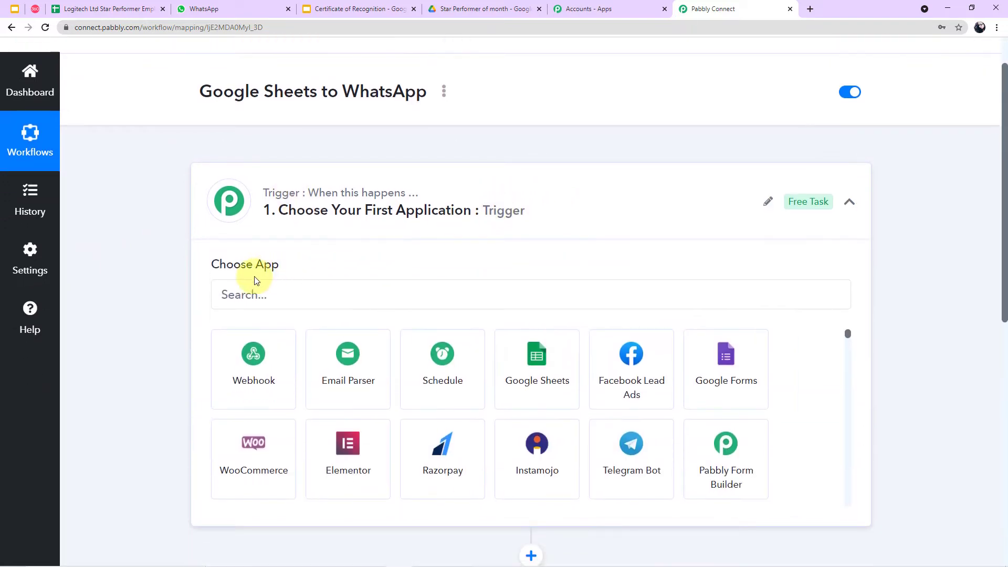
left_click(259, 294)
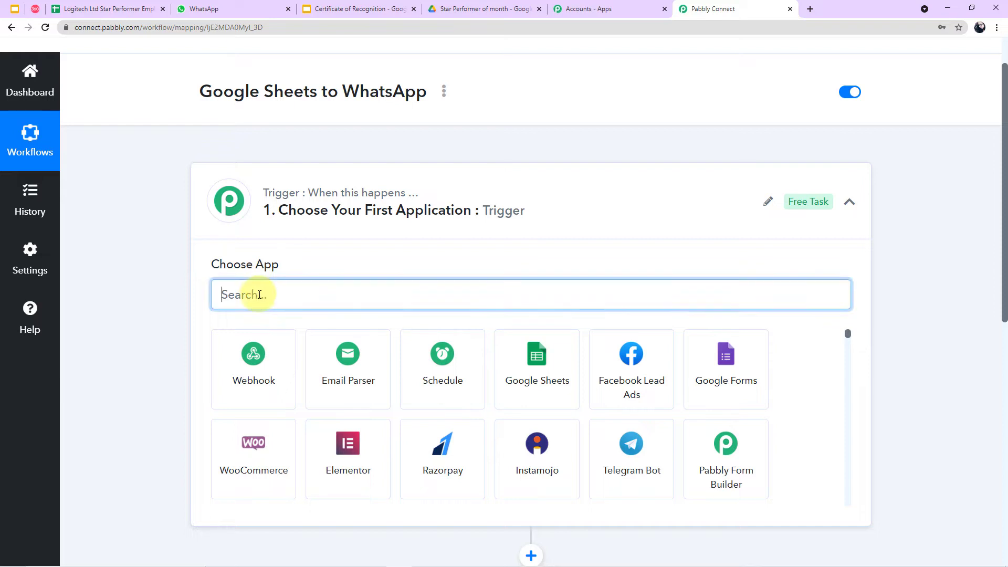
left_click(564, 350)
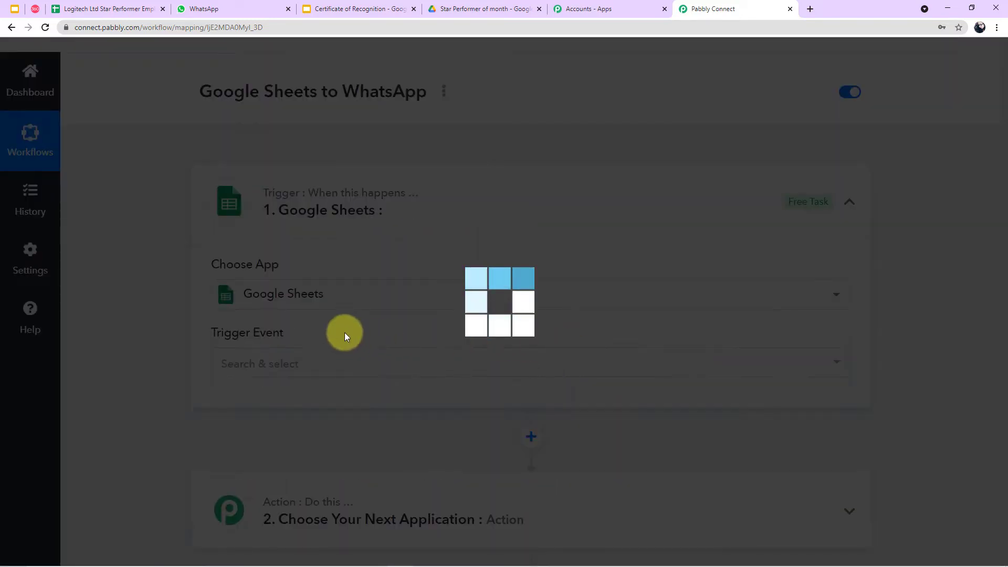
left_click(281, 357)
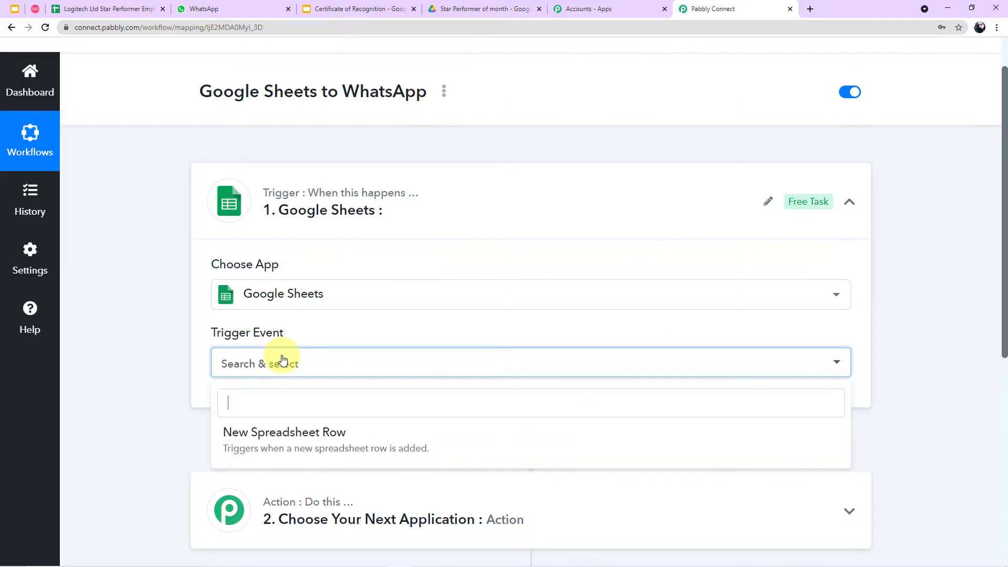
left_click(273, 446)
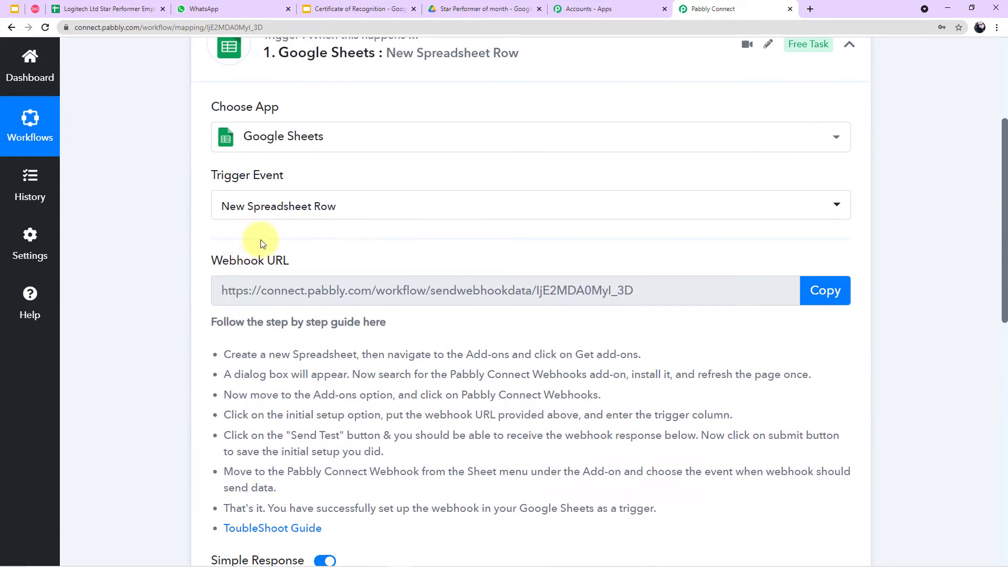
- Check the trigger's webhook setup guide and switch to the Logitech Ltd Star Performer Employees spreadsheet in Google Sheets
scroll(252, 239, "down", 1)
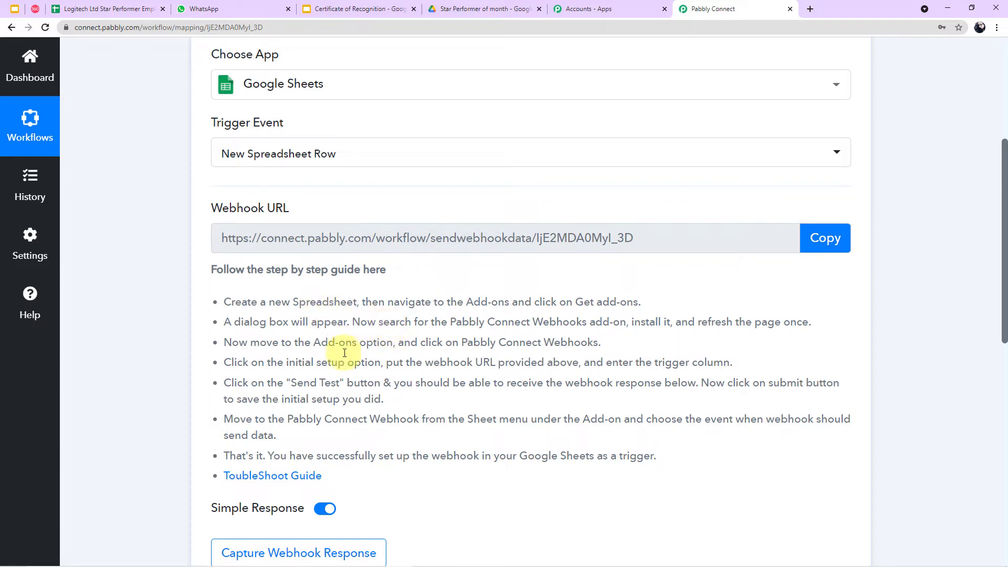
left_click(64, 5)
left_click(58, 165)
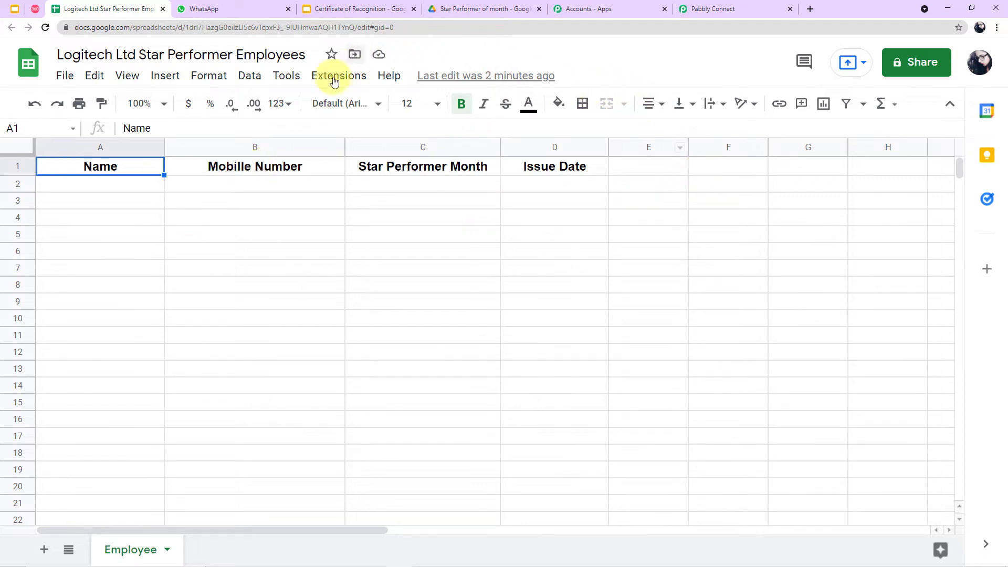
left_click(742, 16)
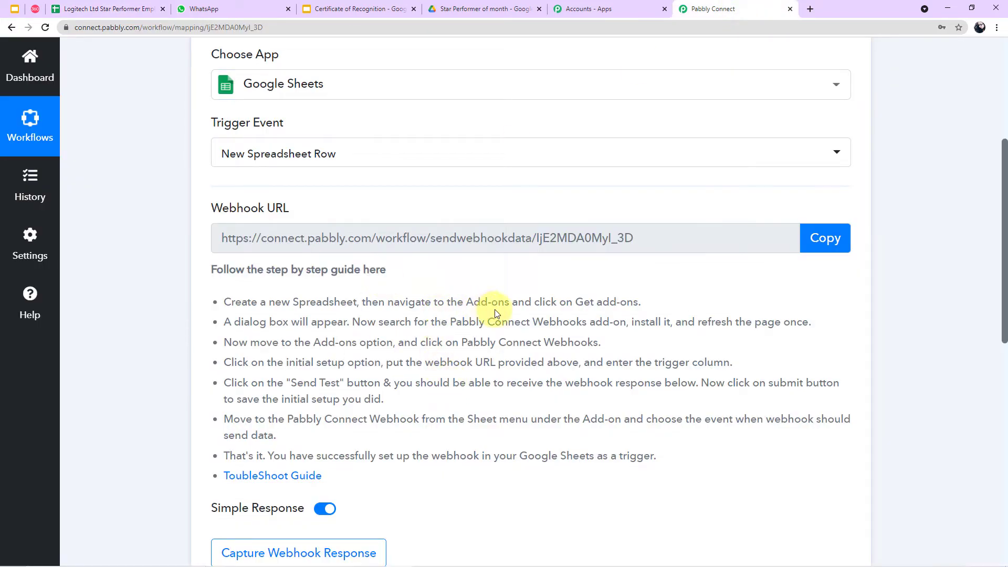
left_click(110, 7)
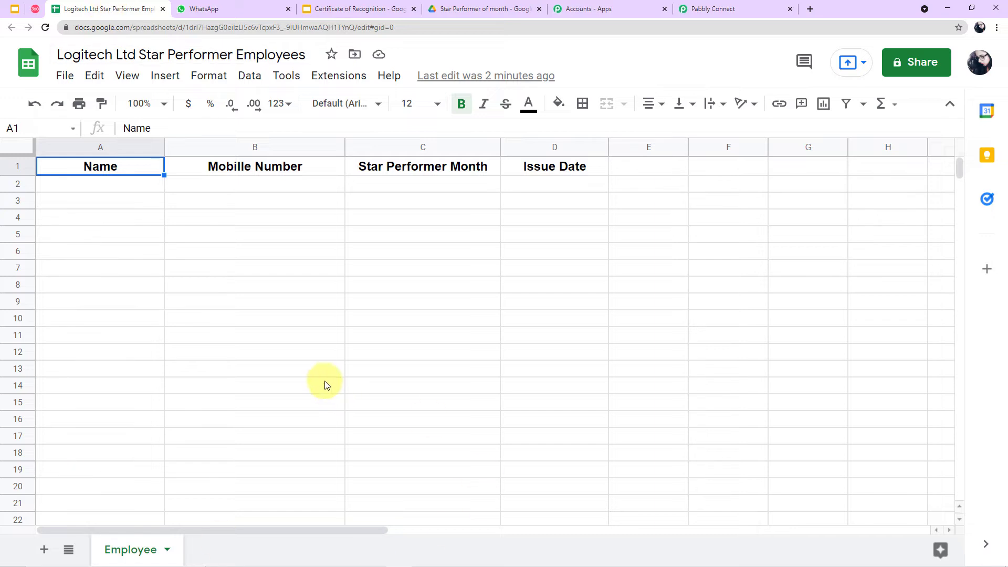
- Look up the Pabbly Connect Webhooks add-on in the Google Workspace Marketplace, then close the marketplace
left_click(329, 78)
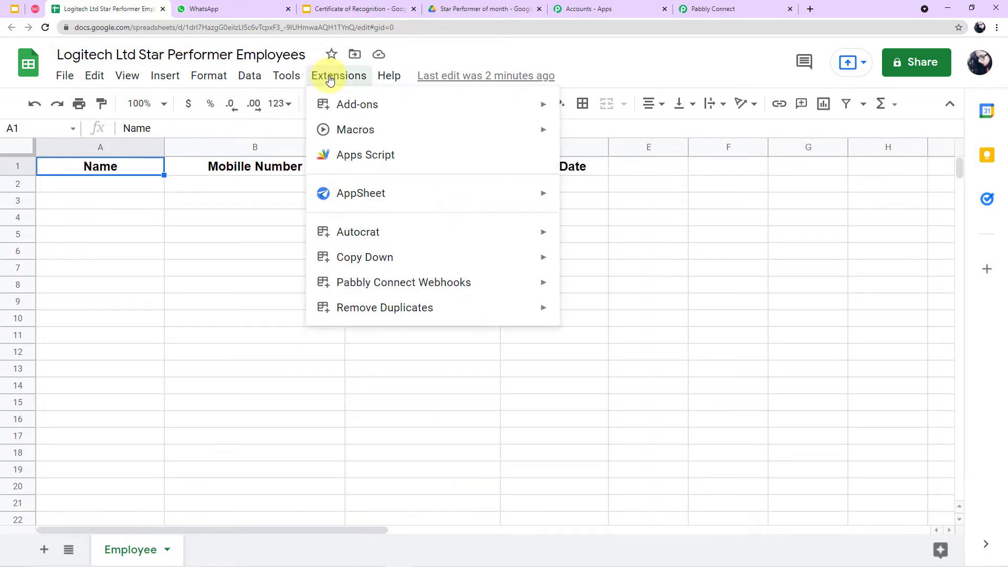
mouse_move(341, 105)
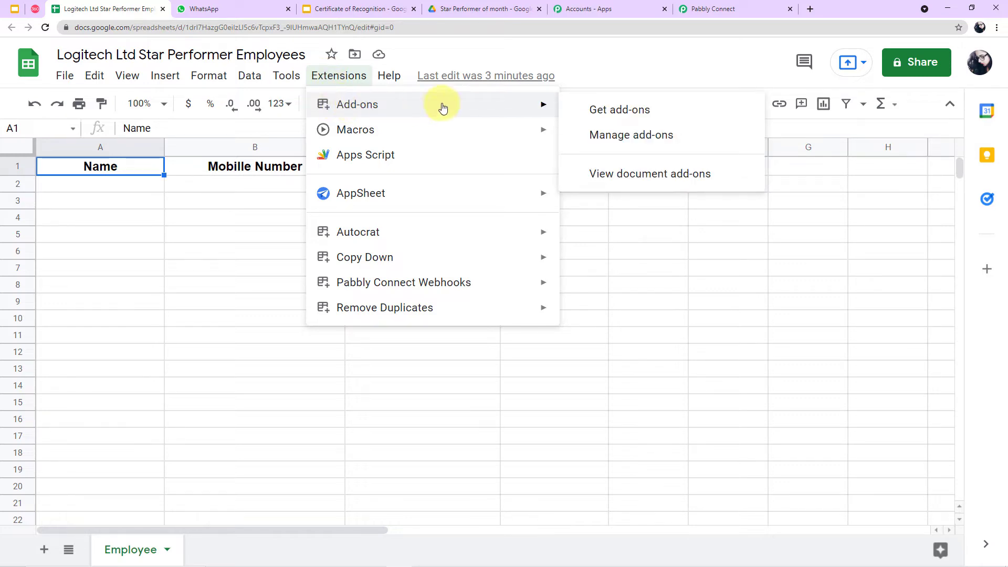
left_click(622, 108)
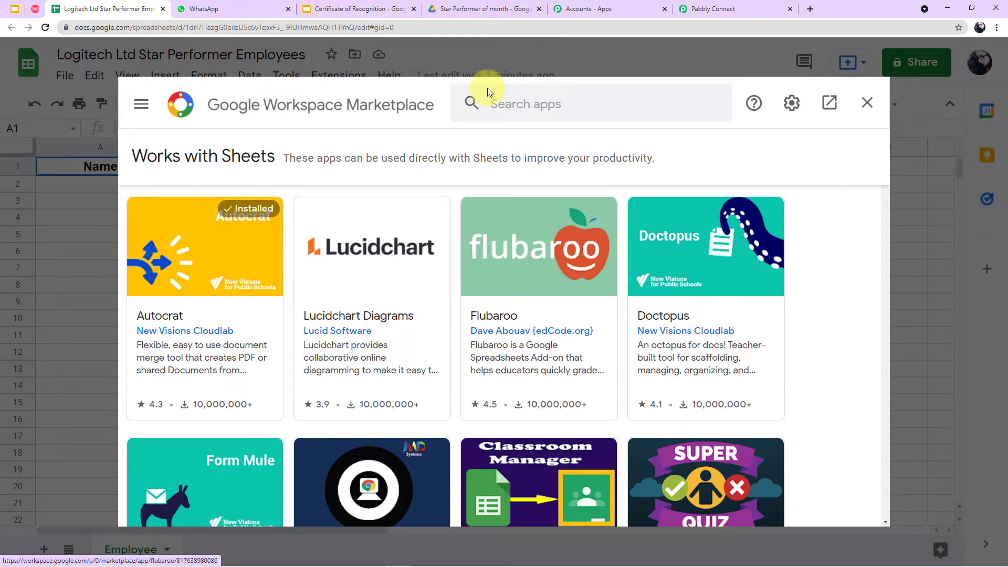
left_click(504, 108)
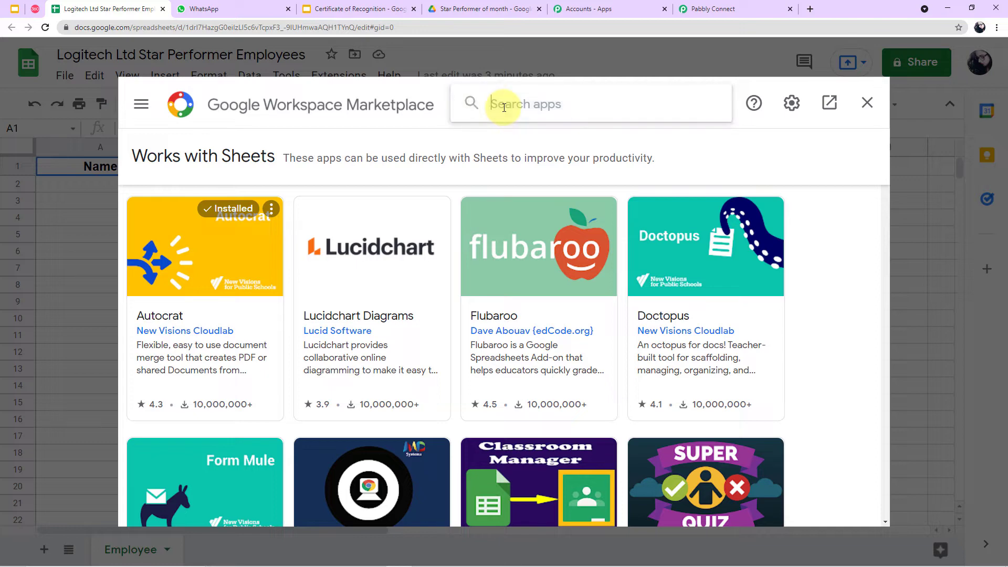
type("pa")
type("bb")
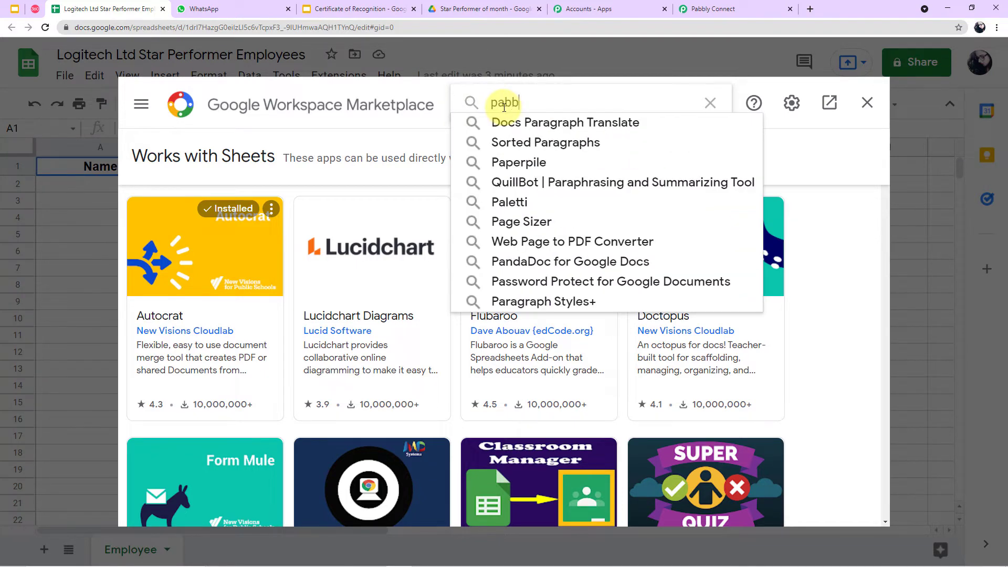
left_click(537, 122)
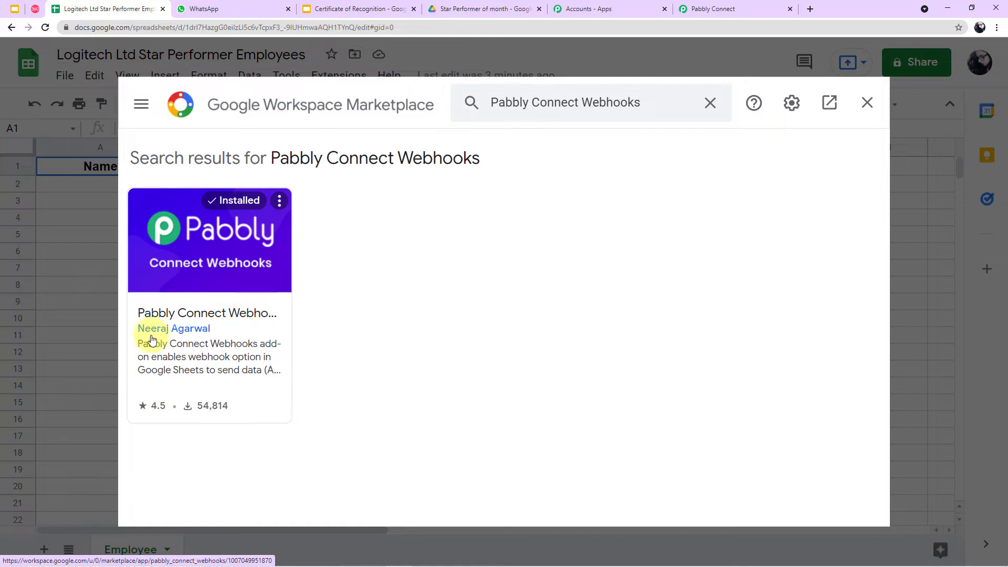
left_click(866, 103)
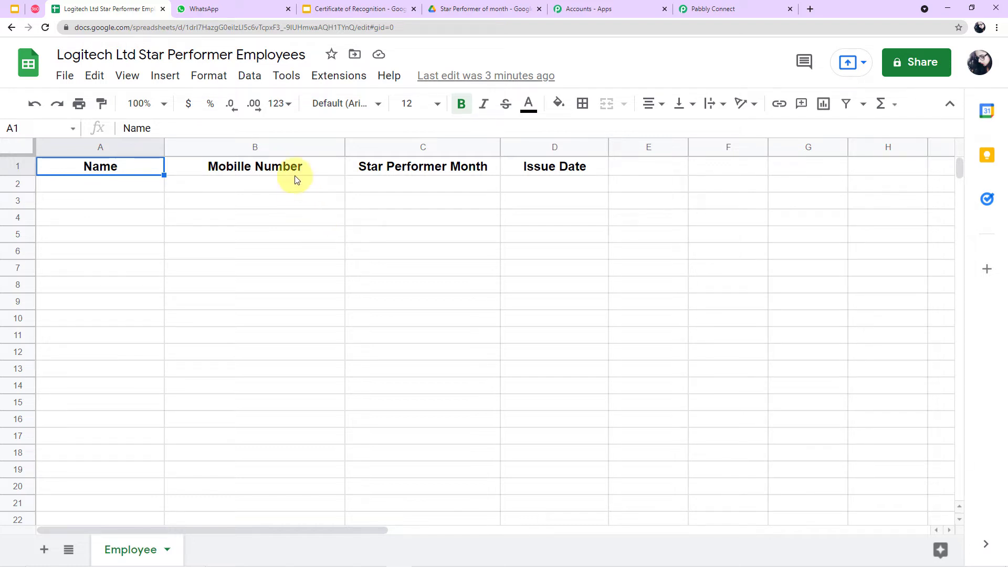
- Open the initial setup of the Pabbly Connect Webhooks add-on and set the trigger column to D
left_click(347, 80)
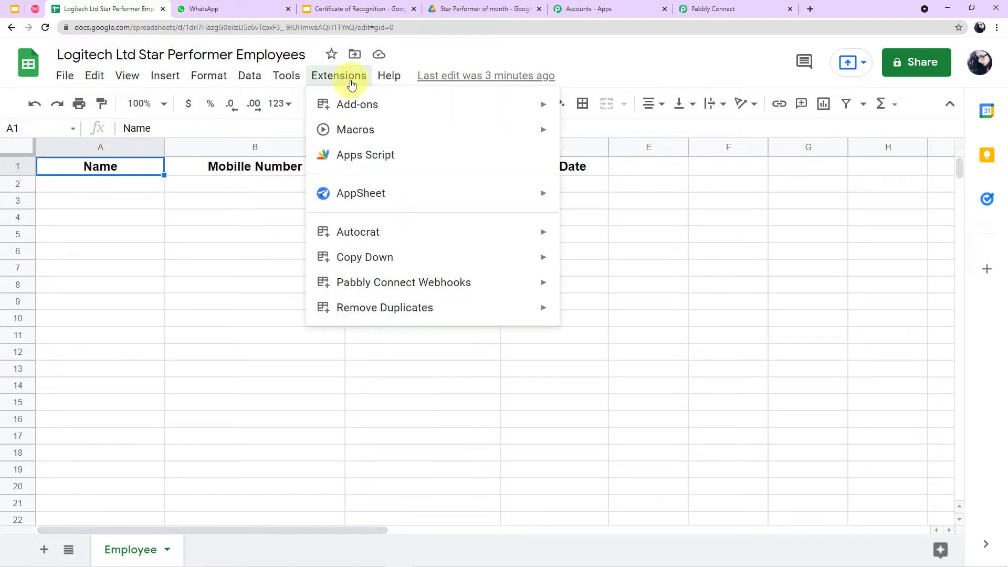
mouse_move(353, 112)
mouse_move(365, 287)
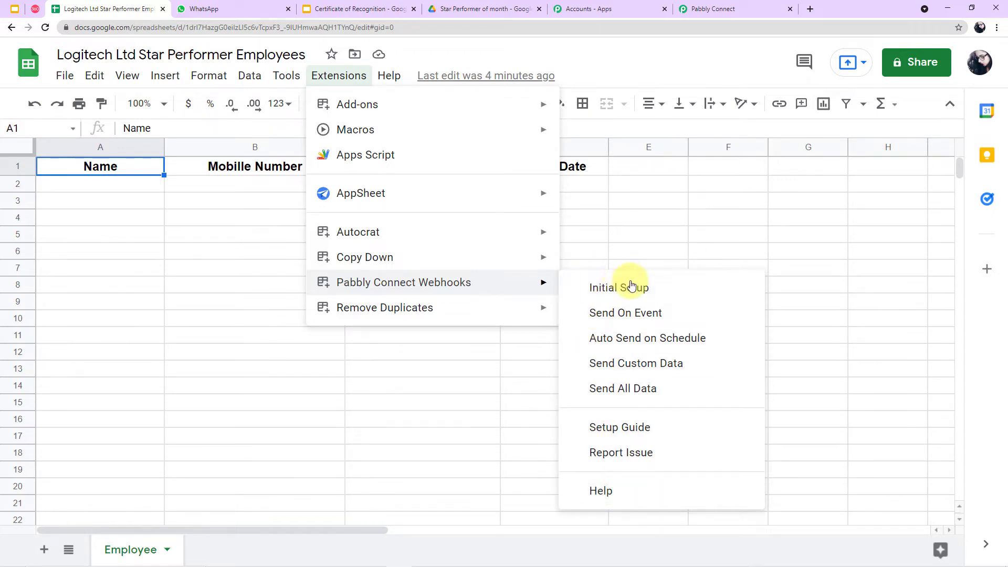
left_click(606, 302)
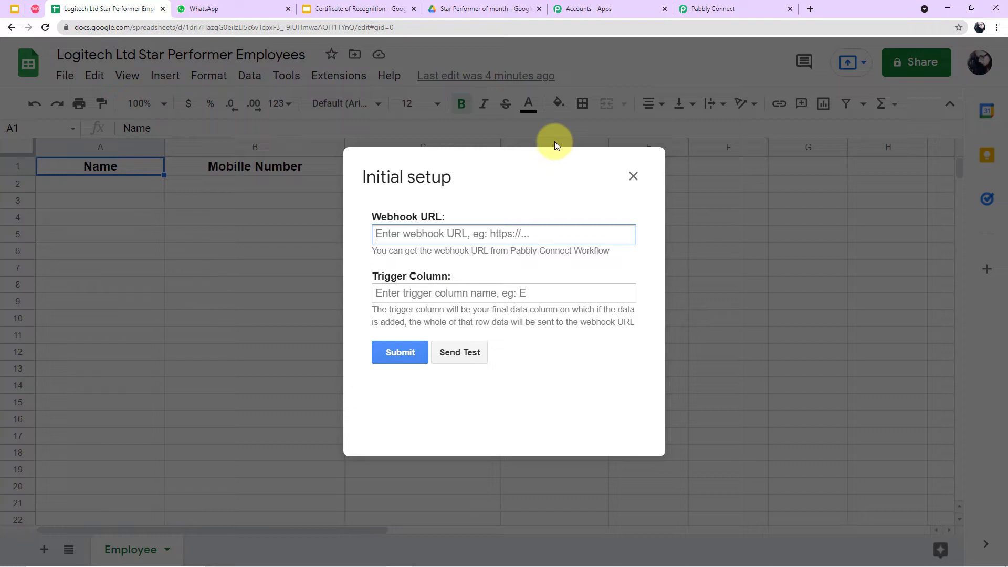
left_click(434, 295)
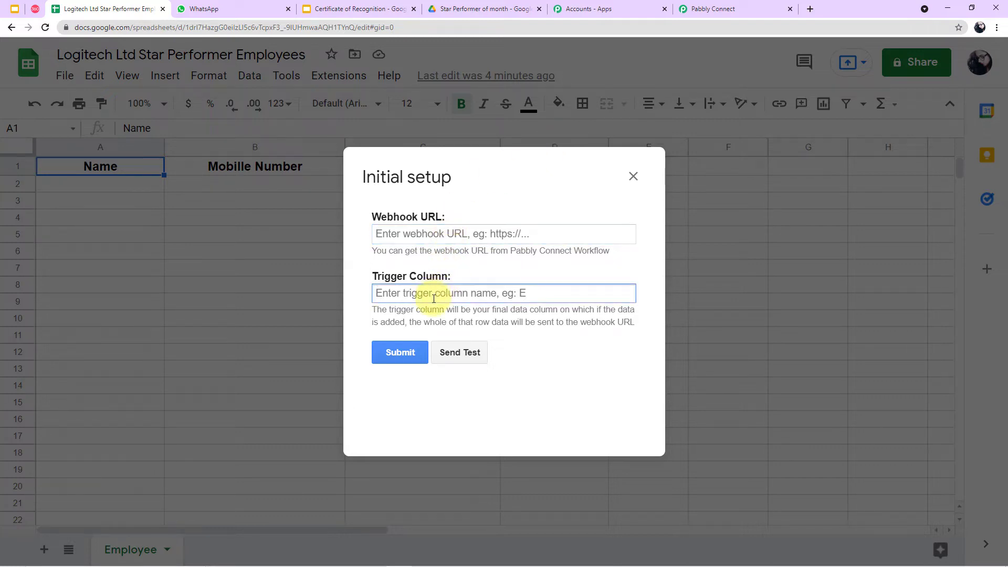
type("D")
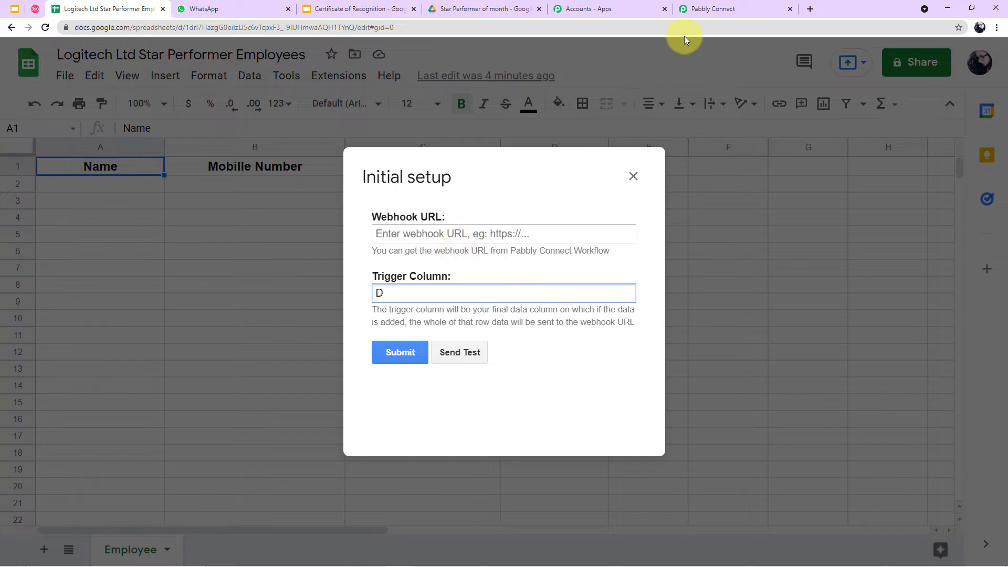
- Copy the trigger's webhook URL from Pabbly Connect and paste it as the webhook URL in the spreadsheet add-on's initial setup
left_click(710, 9)
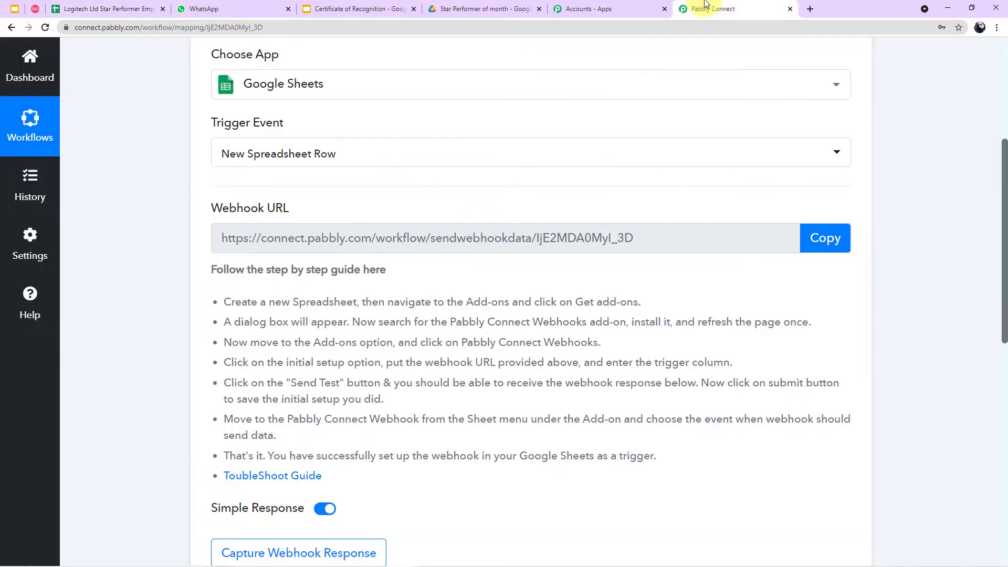
left_click(830, 245)
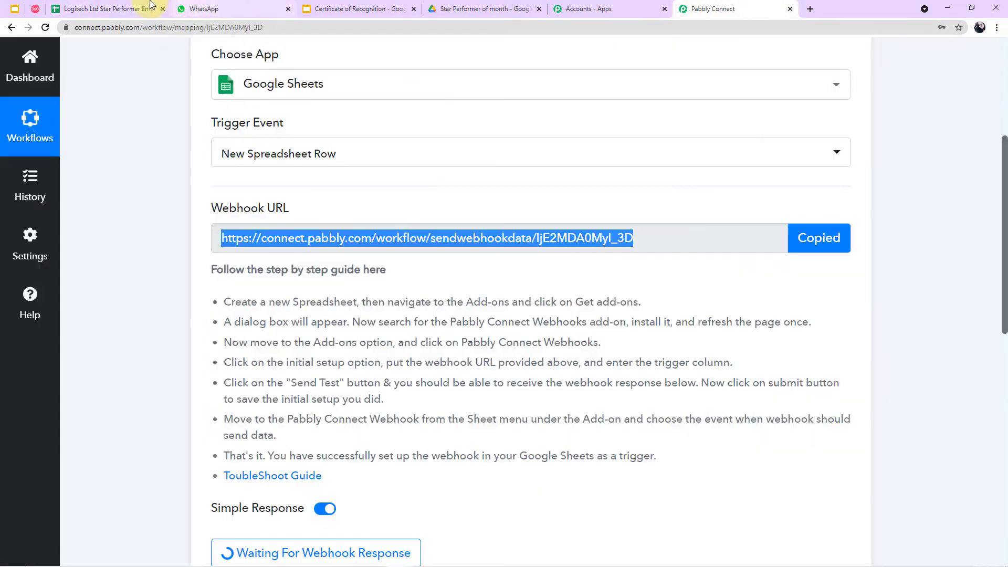
left_click(121, 8)
left_click(467, 234)
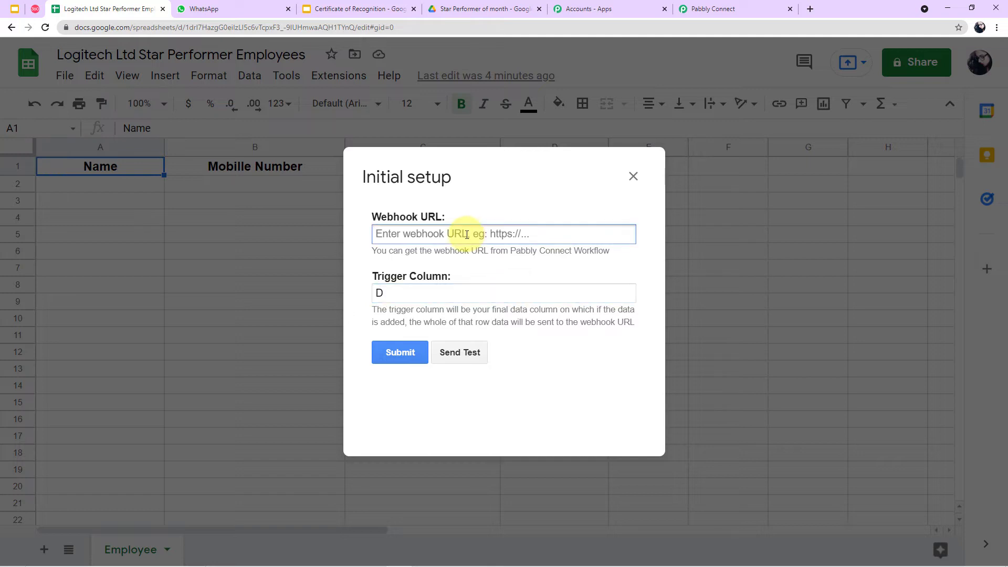
key("ctrl+v")
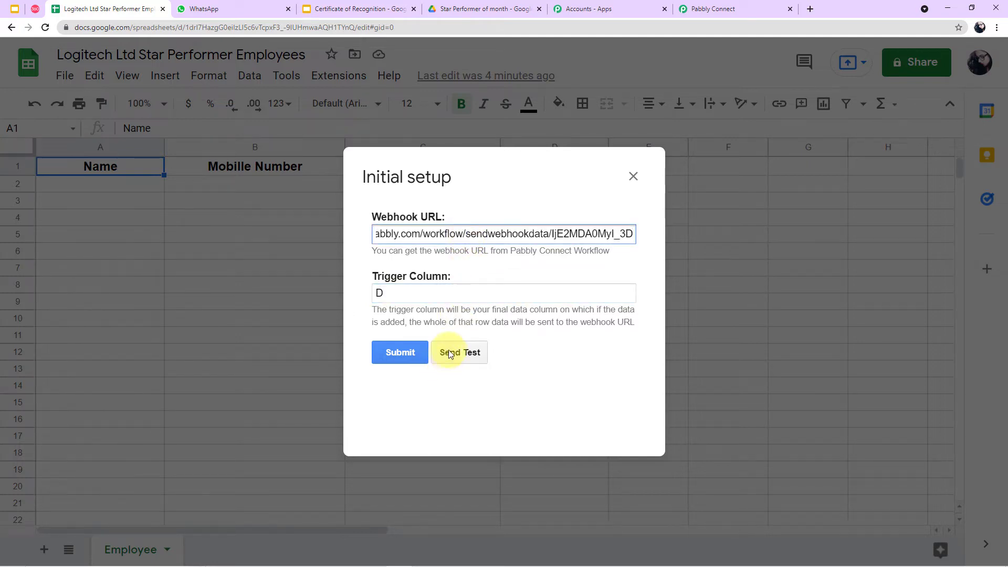
left_click(633, 181)
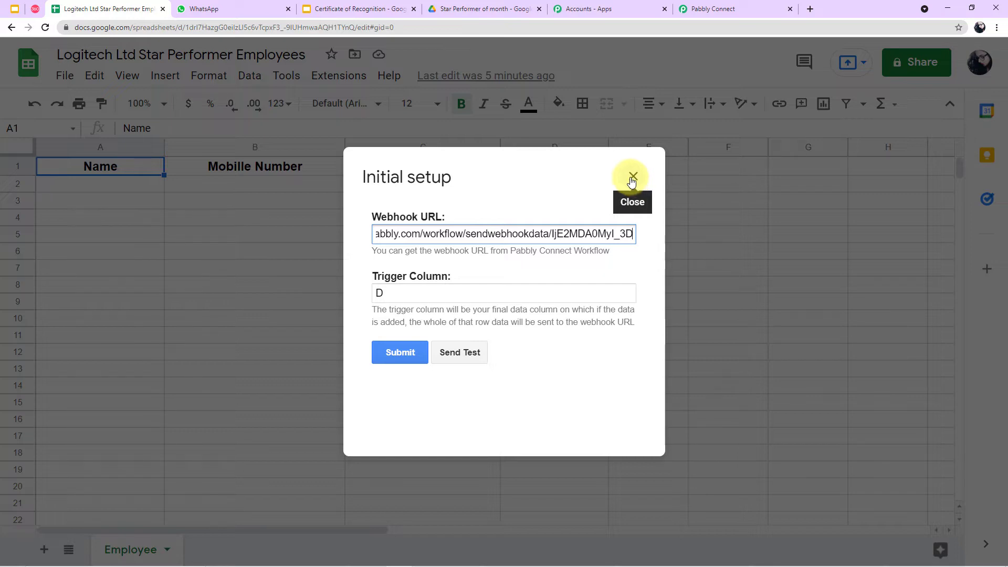
- Close the initial setup and fill row 2 with an employee's name and mobile number, month October 2021 and issue date 12-10-2021
left_click(633, 180)
left_click_drag(72, 186, 664, 198)
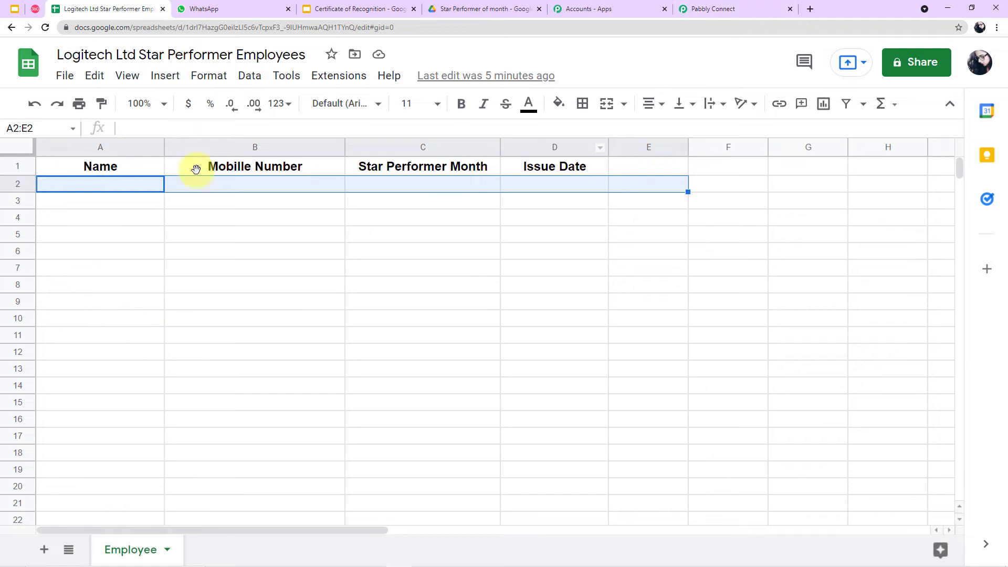
left_click_drag(146, 184, 560, 204)
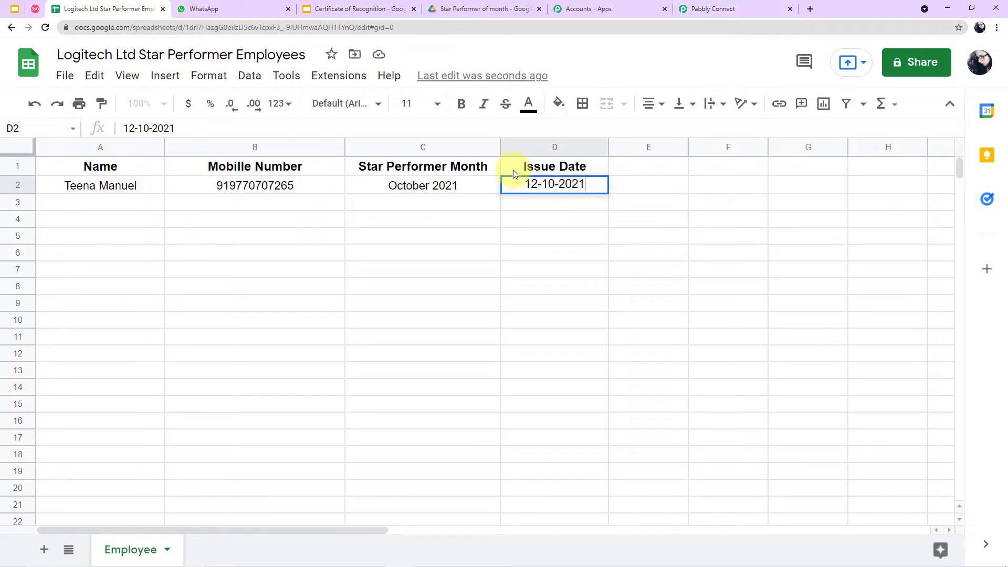
left_click(525, 207)
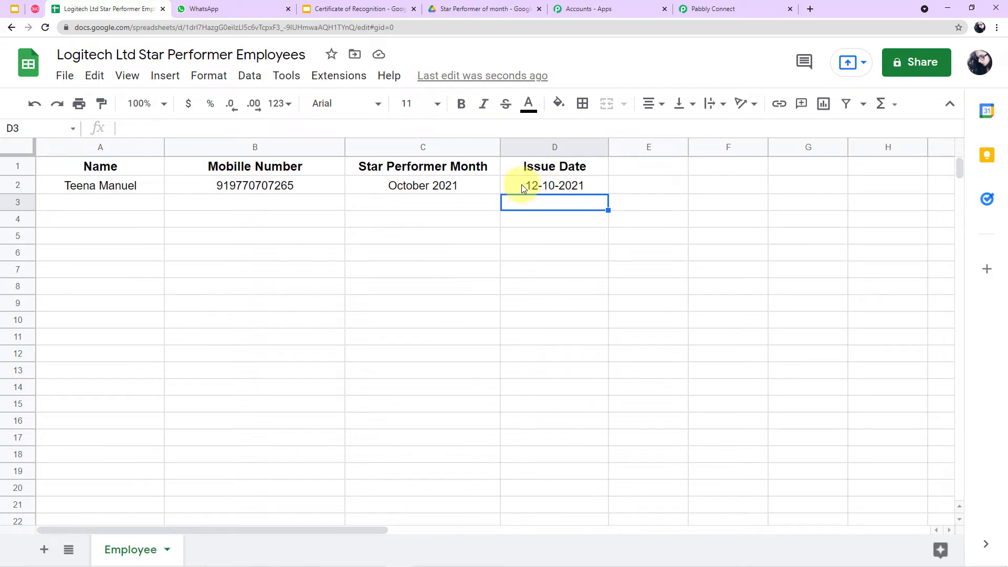
- Check the trigger's webhook status in Pabbly Connect, then reopen the Pabbly Connect Webhooks initial setup in the spreadsheet
left_click(719, 9)
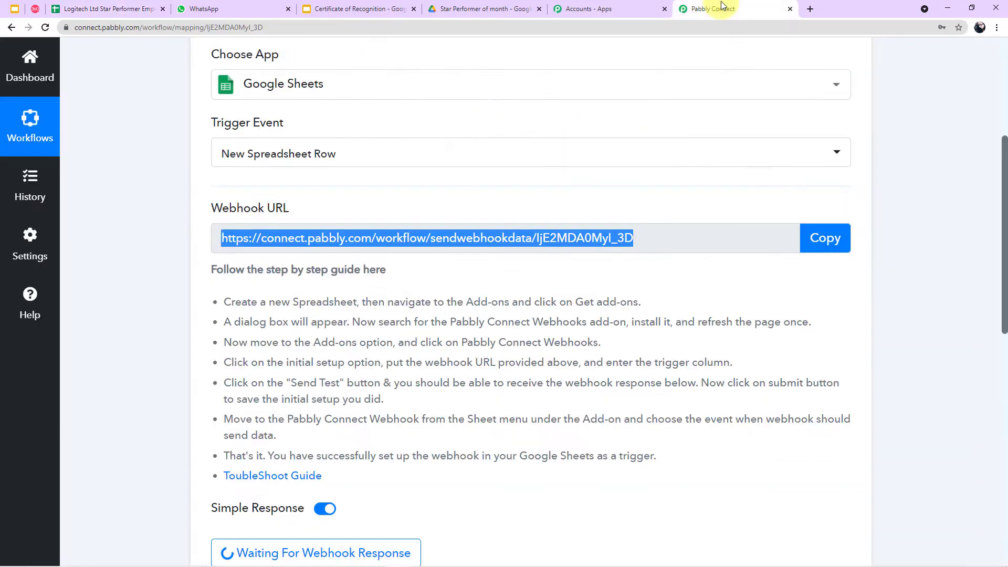
left_click(120, 9)
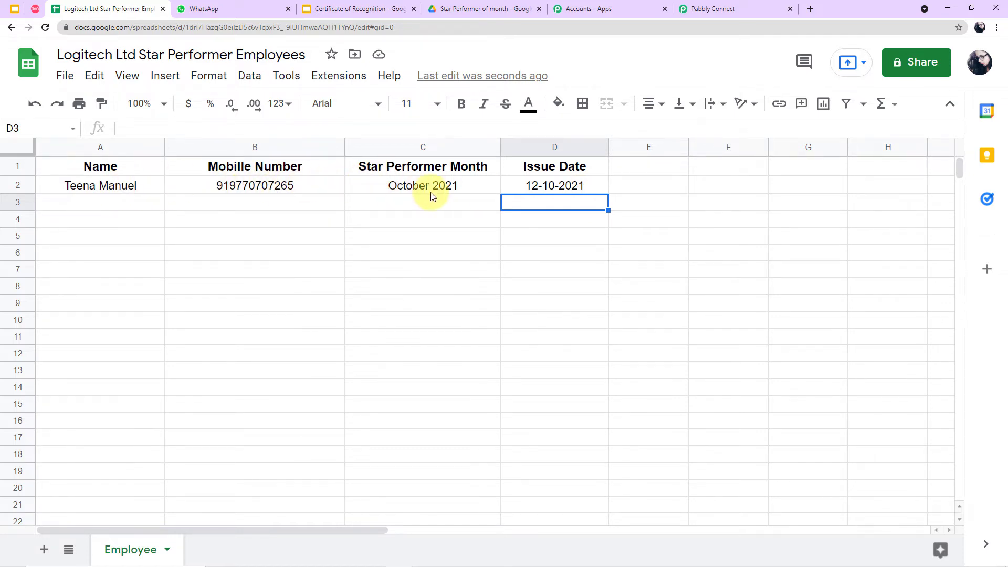
left_click(339, 76)
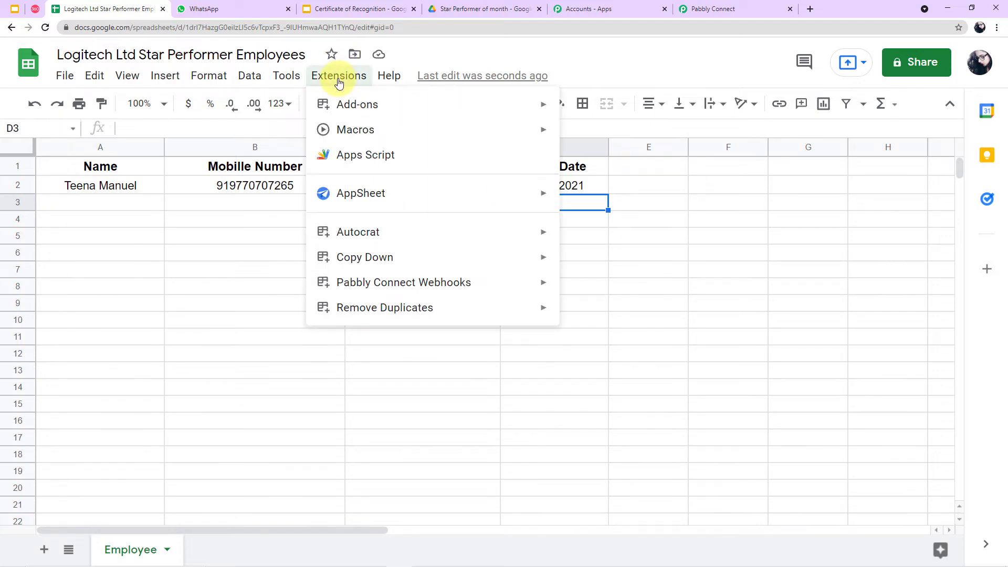
mouse_move(341, 278)
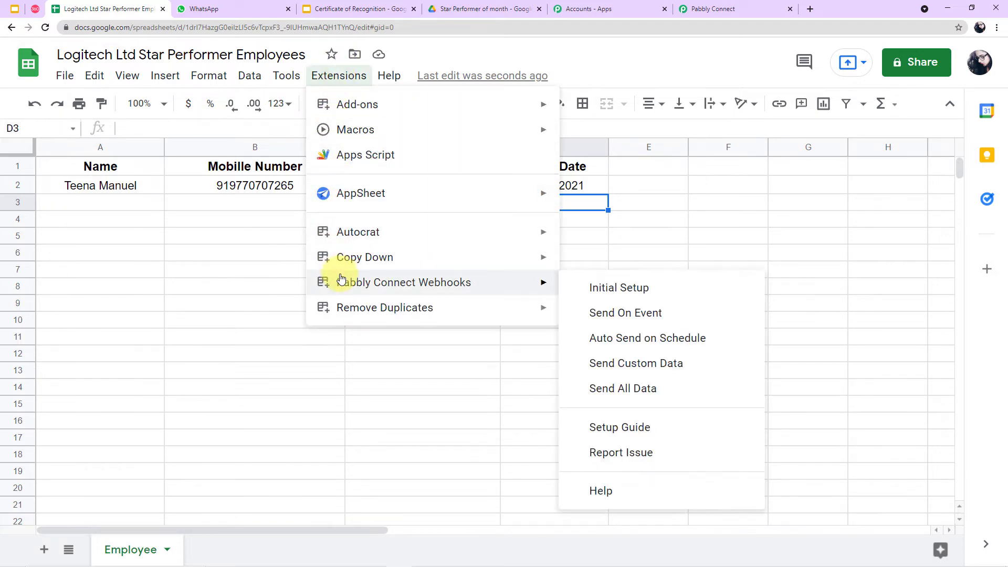
left_click(588, 286)
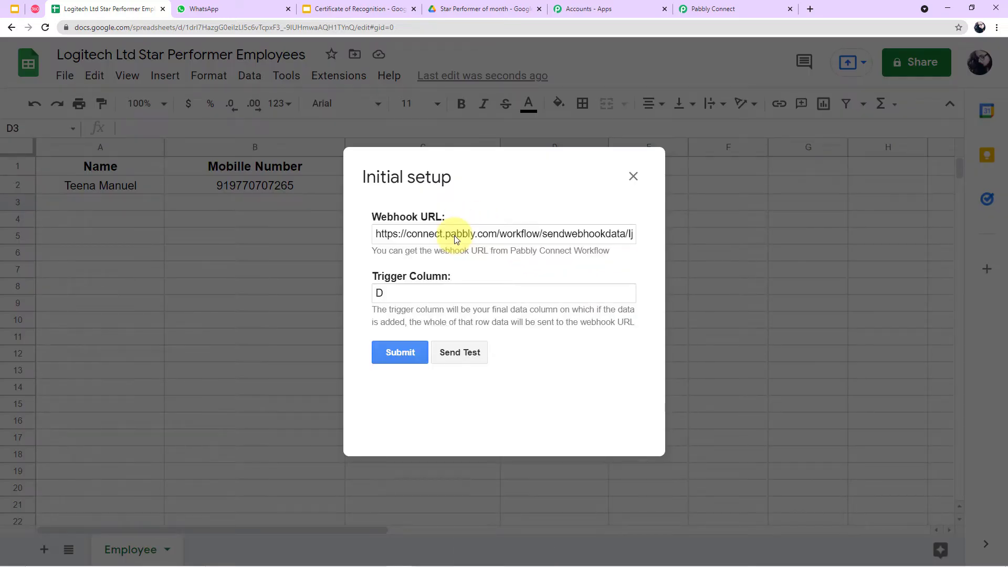
- Copy the trigger's webhook URL from Pabbly Connect again and paste it over the webhook URL in the initial setup
double_click(415, 233)
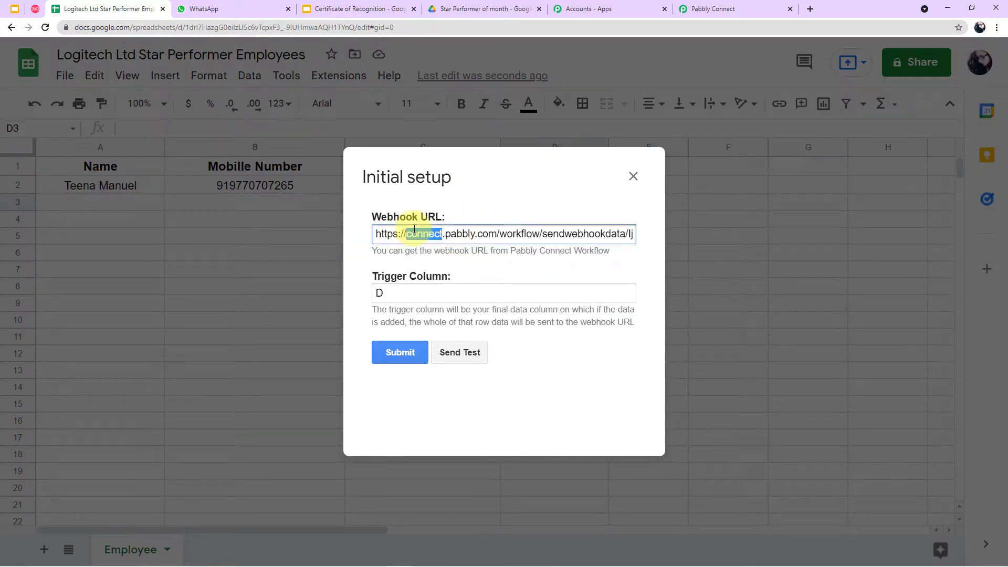
double_click(456, 233)
triple_click(546, 239)
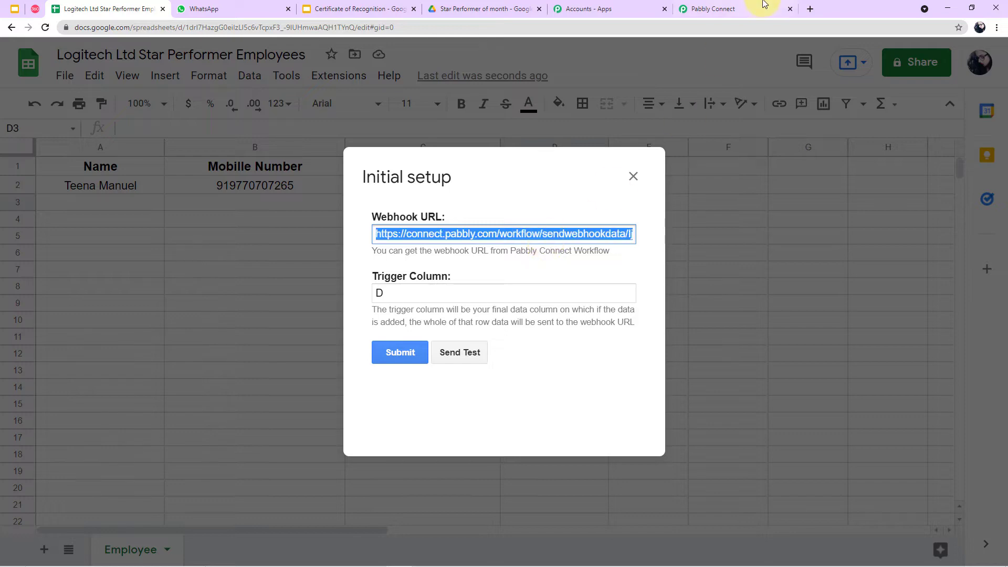
left_click(745, 8)
left_click(822, 238)
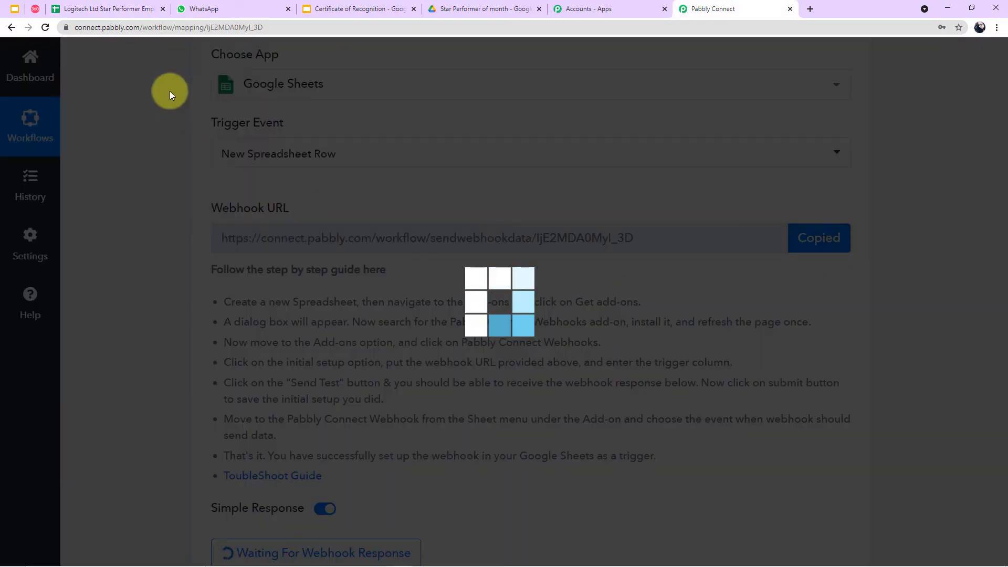
left_click(113, 6)
triple_click(417, 233)
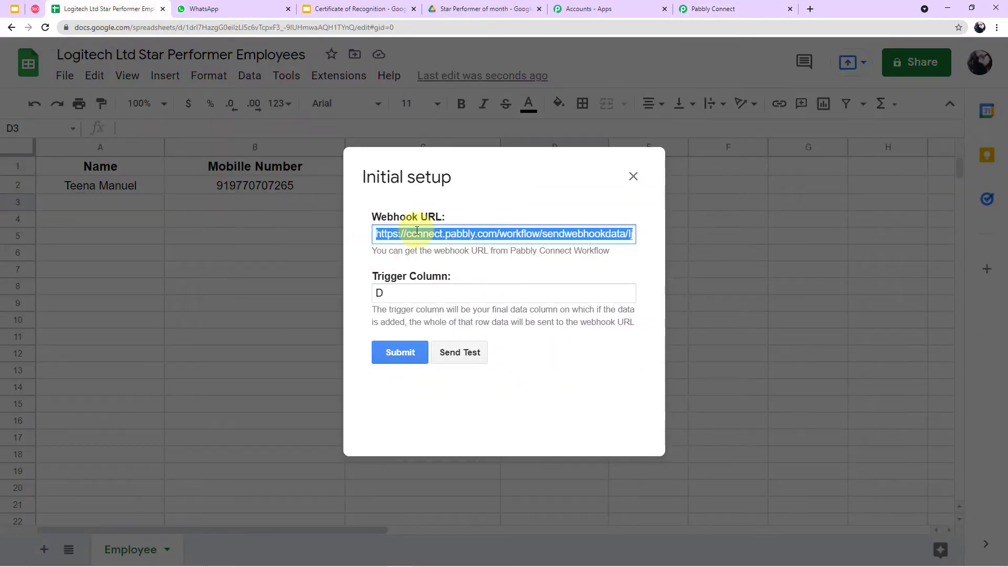
key("ctrl+v")
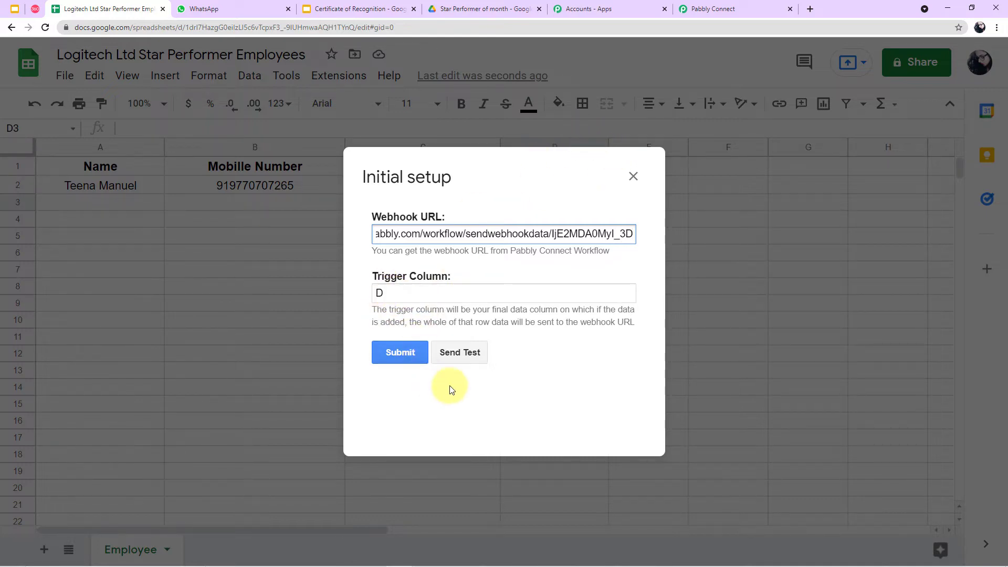
- Send the test data from the add-on's initial setup and check the response received by the trigger in Pabbly Connect
left_click(466, 350)
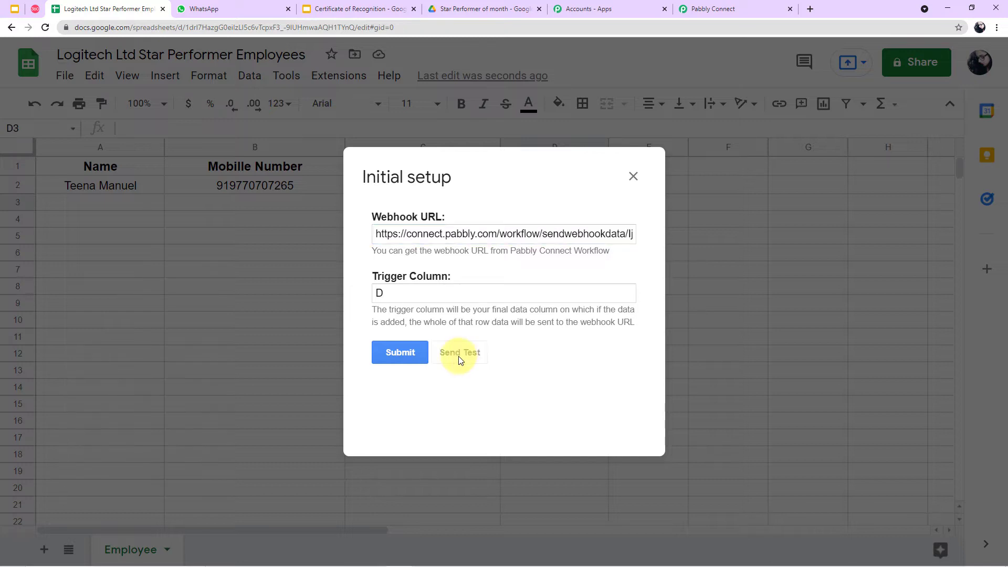
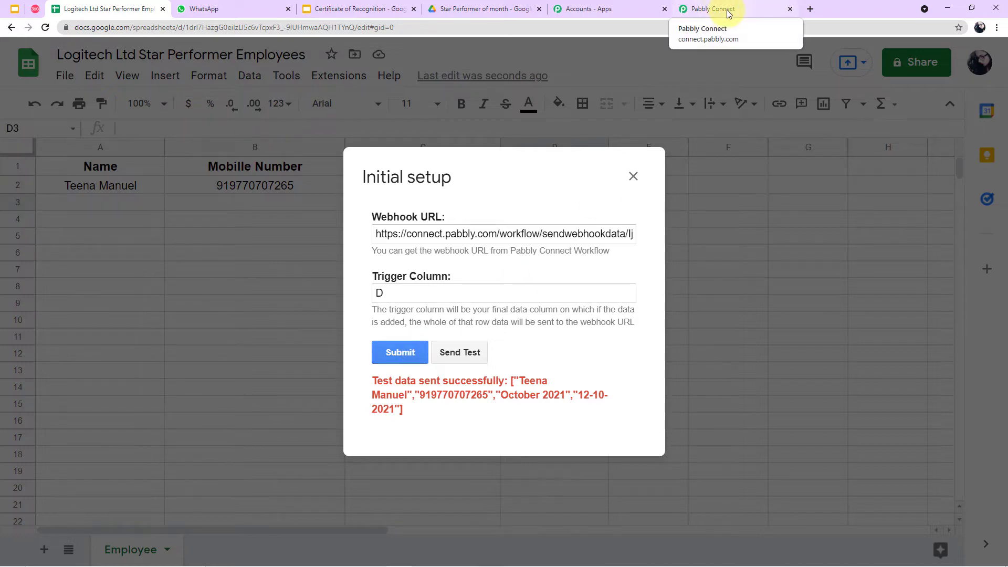
left_click(729, 13)
scroll(377, 338, "down", 6)
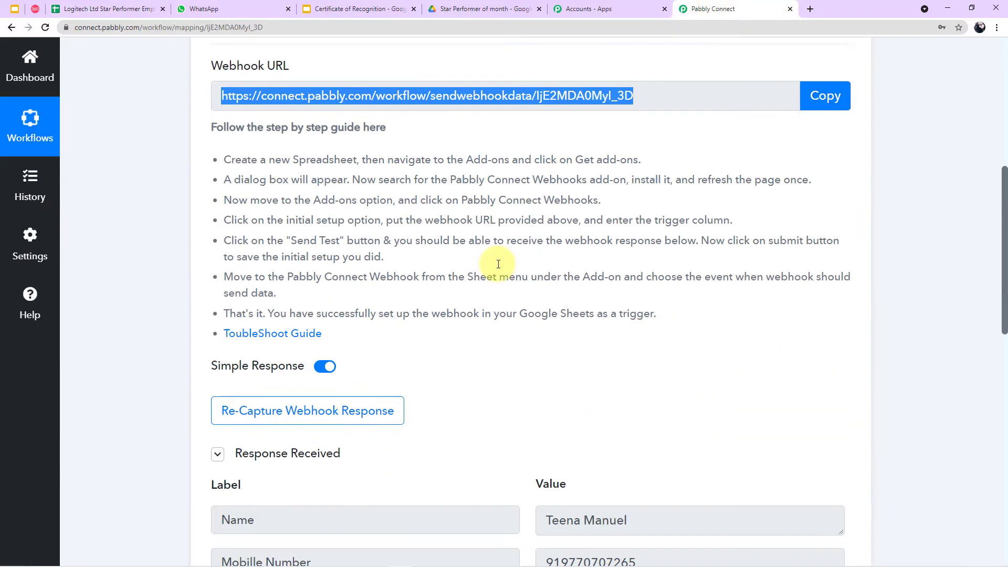
scroll(465, 321, "down", 1)
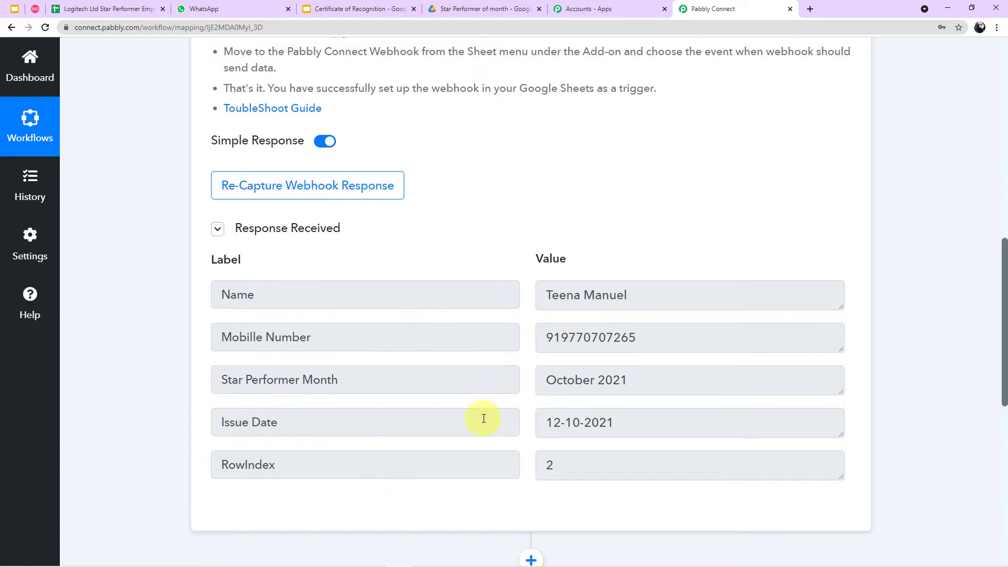
- Submit the add-on's initial setup in the spreadsheet and enable Send On Event for Pabbly Connect Webhooks
left_click(82, 6)
left_click(406, 350)
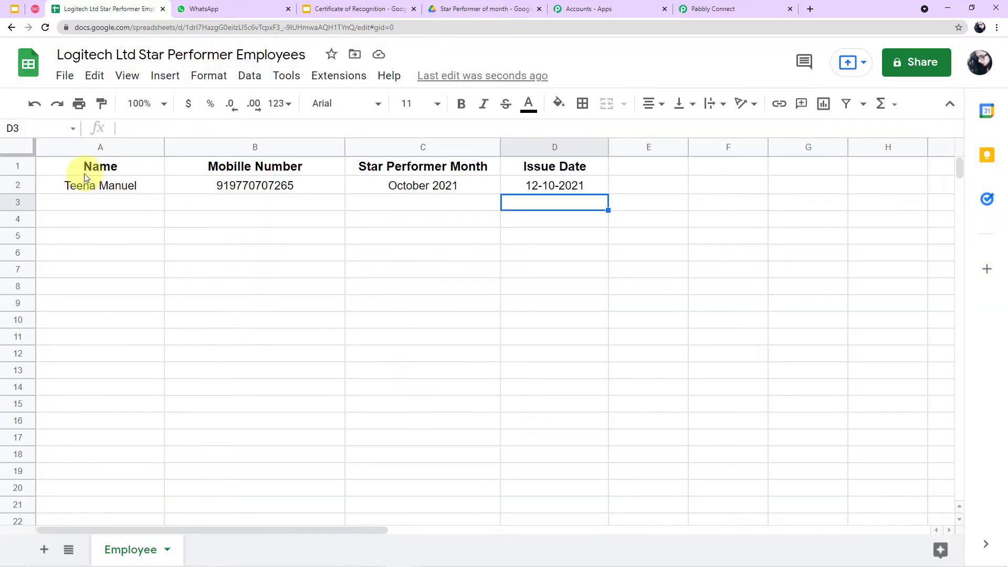
left_click(105, 191)
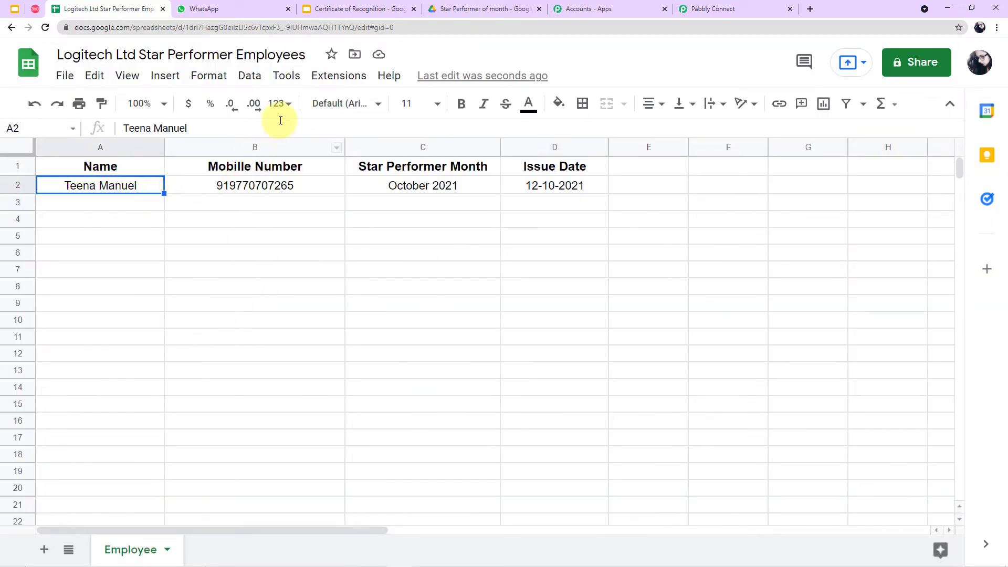
left_click(316, 83)
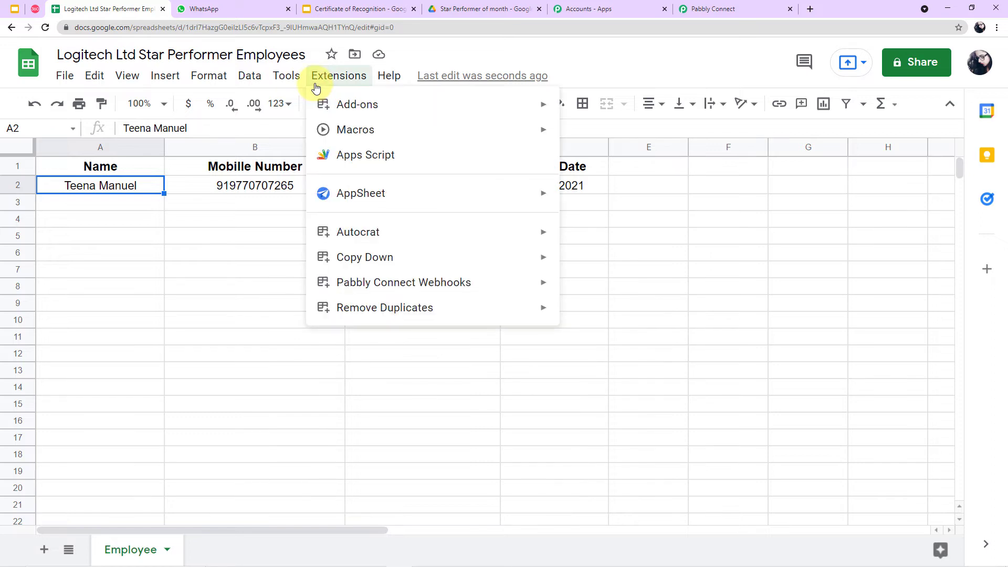
mouse_move(319, 283)
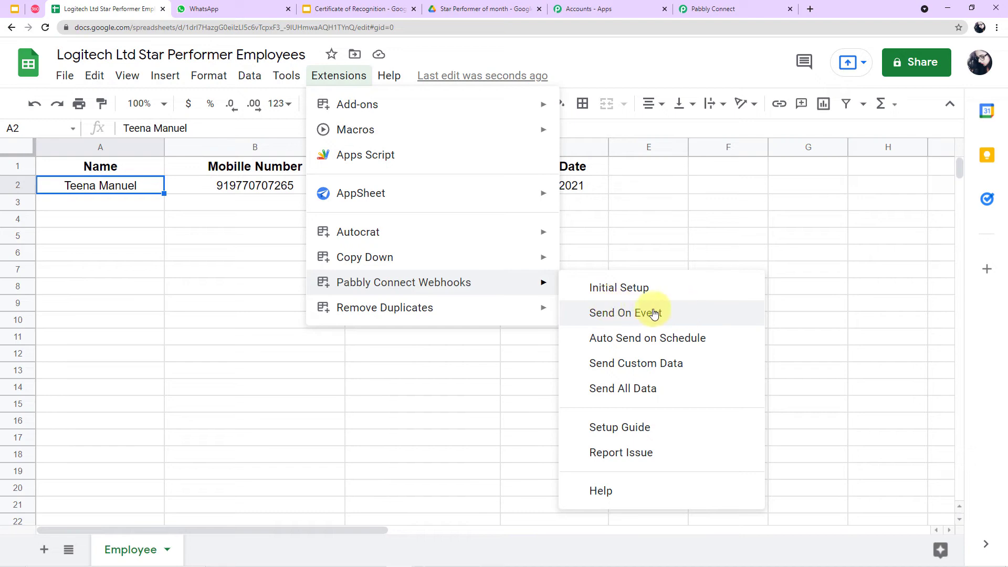
left_click(595, 315)
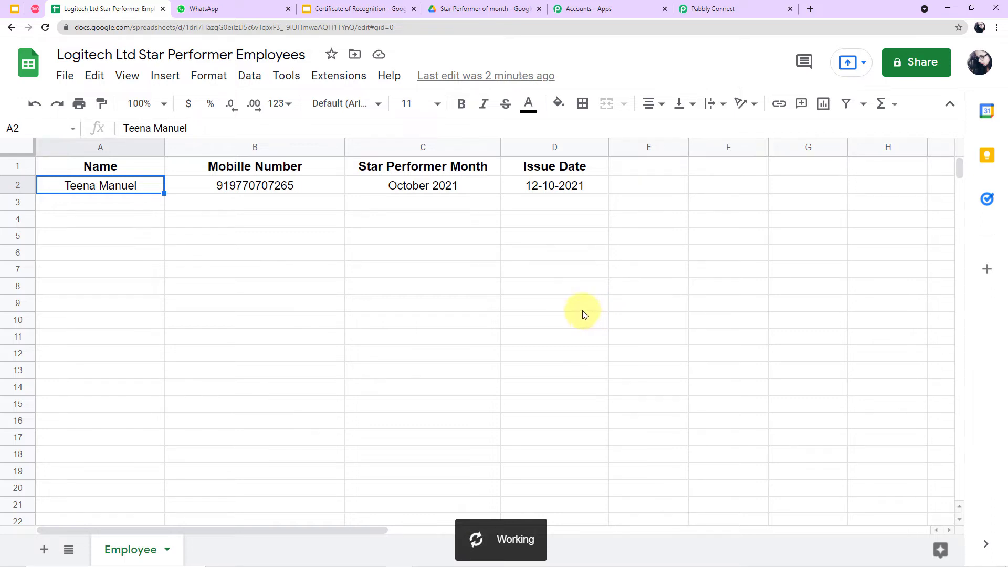
- Examine the cells for the next employee in row 3 and compare with the trigger's webhook guide and received response
left_click(106, 206)
left_click_drag(106, 206, 579, 205)
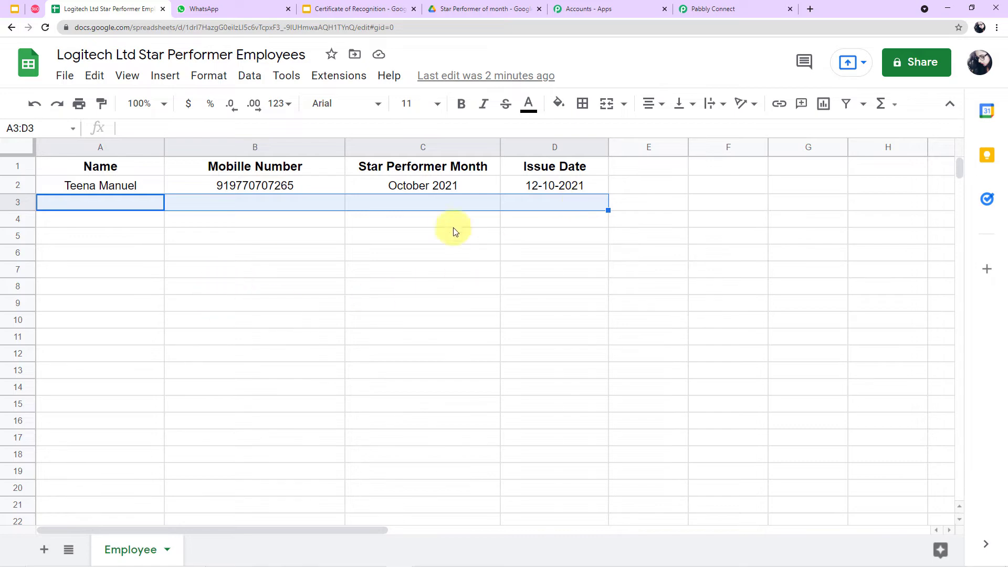
left_click(719, 6)
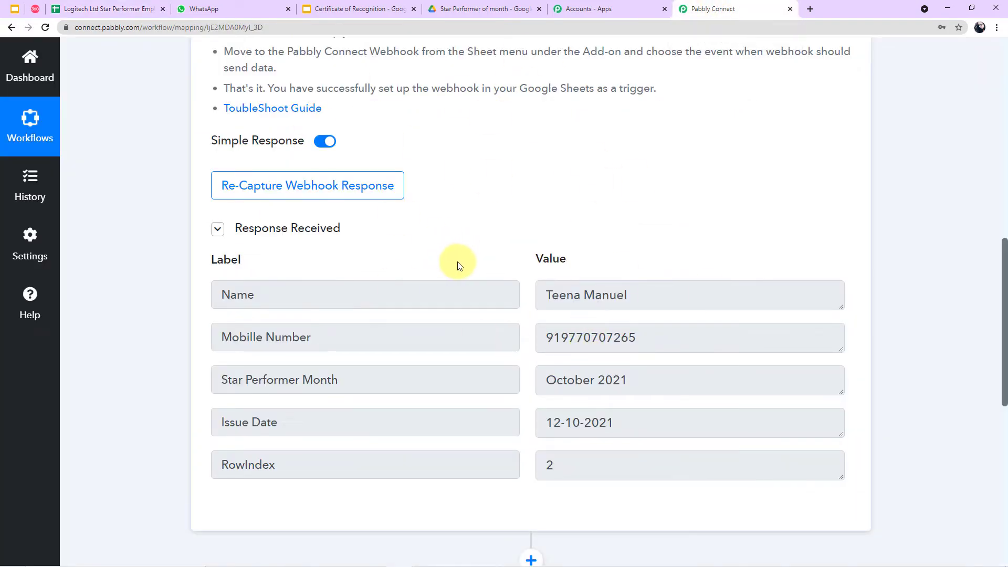
scroll(474, 268, "up", 3)
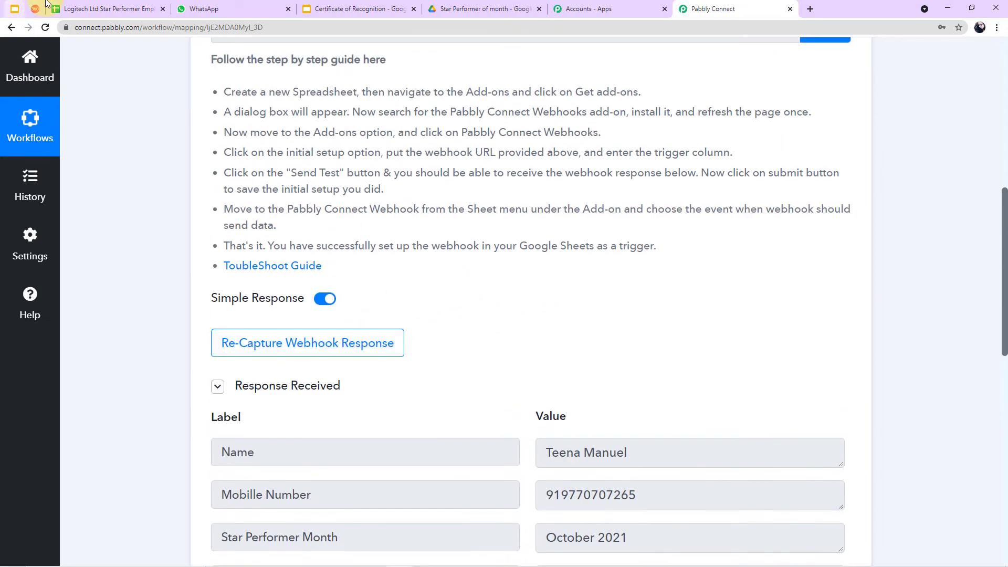
left_click(79, 9)
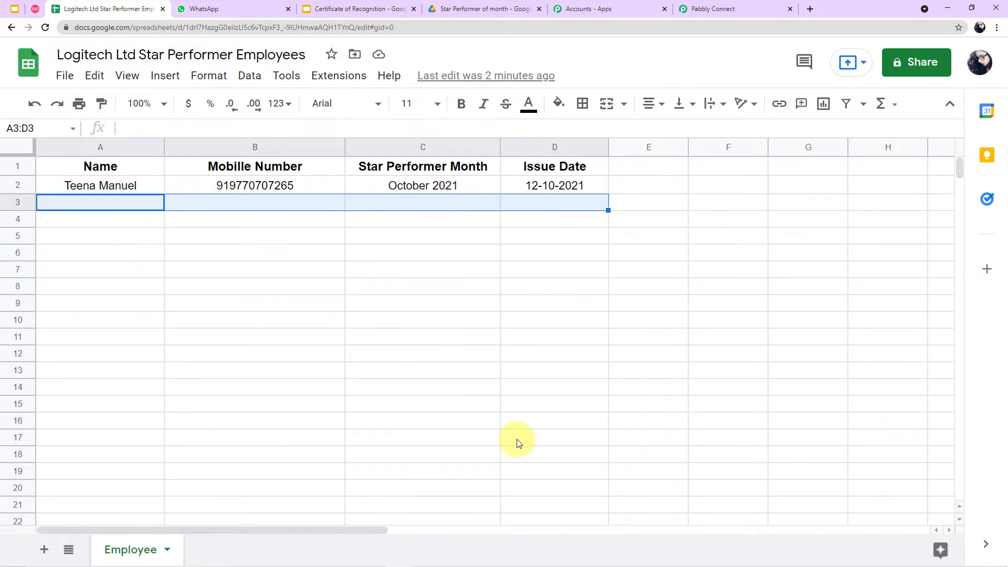
left_click(706, 9)
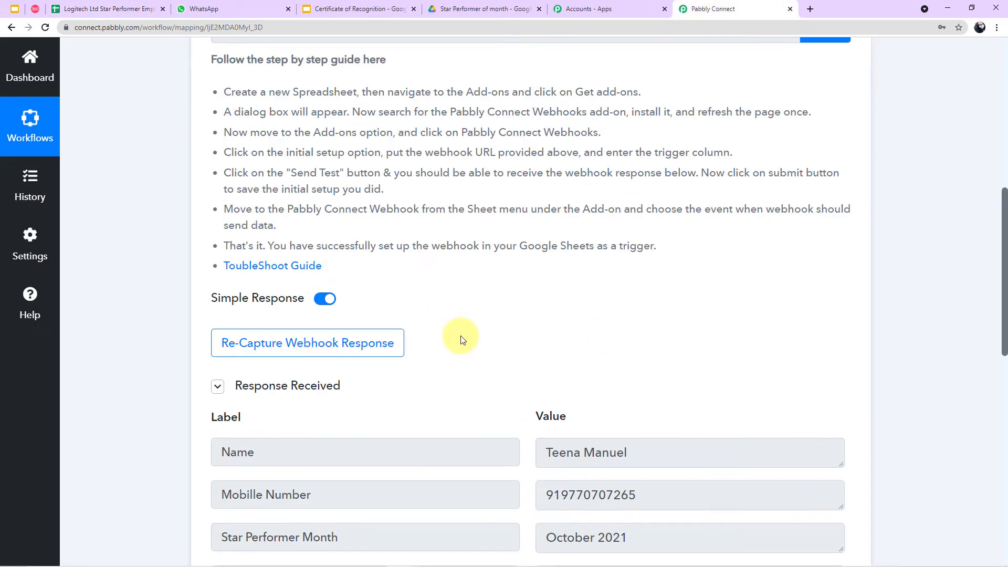
scroll(460, 340, "down", 4)
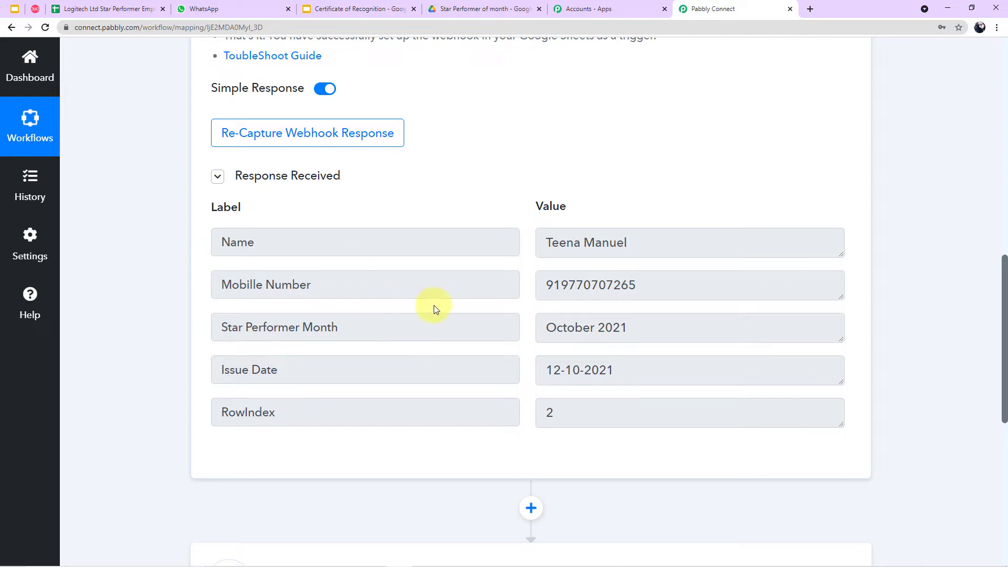
- Add a Google Slides action after the Google Sheets trigger and set its action event to Create Presentation From Template
scroll(436, 284, "down", 3)
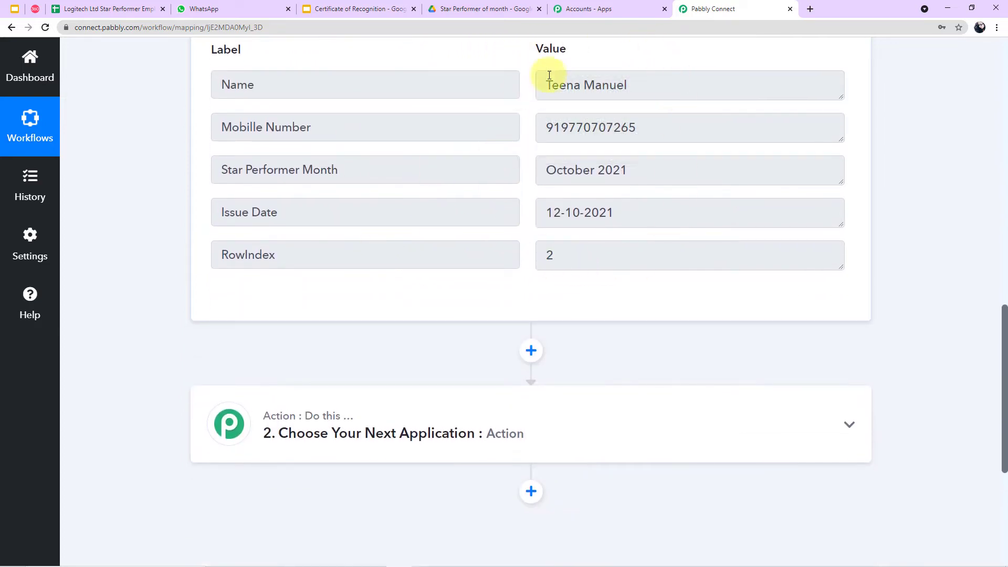
left_click(531, 351)
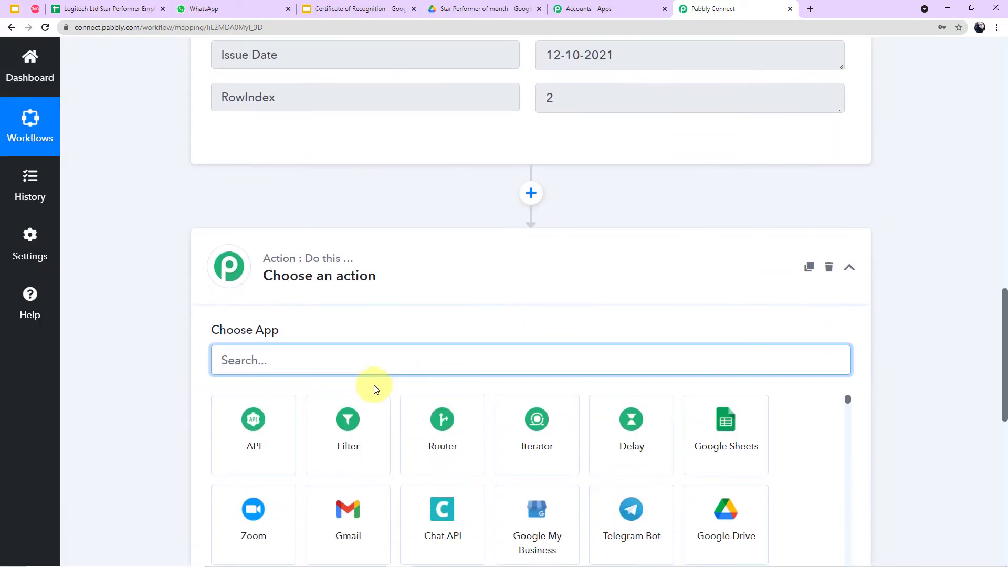
type("G")
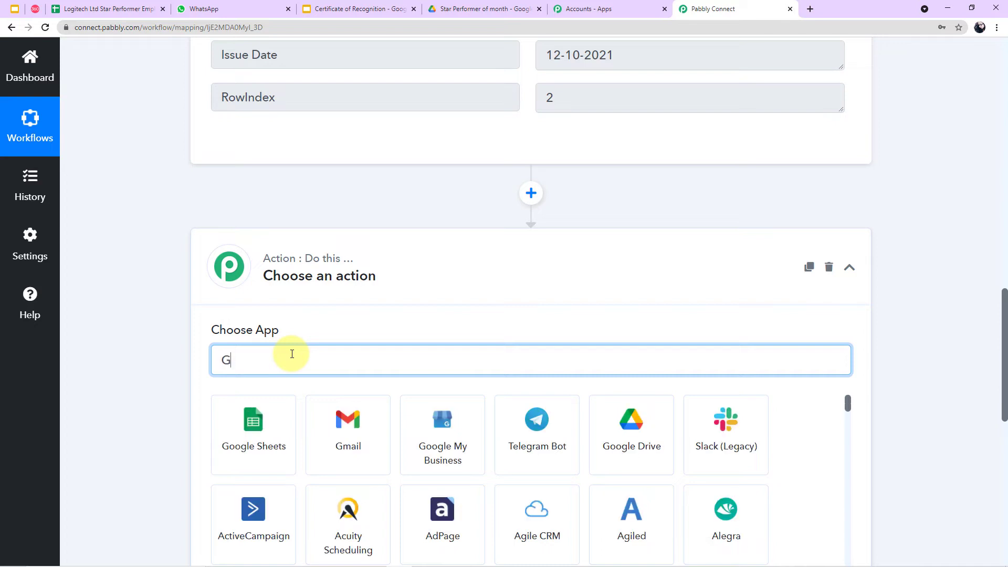
scroll(602, 436, "down", 2)
type("oo")
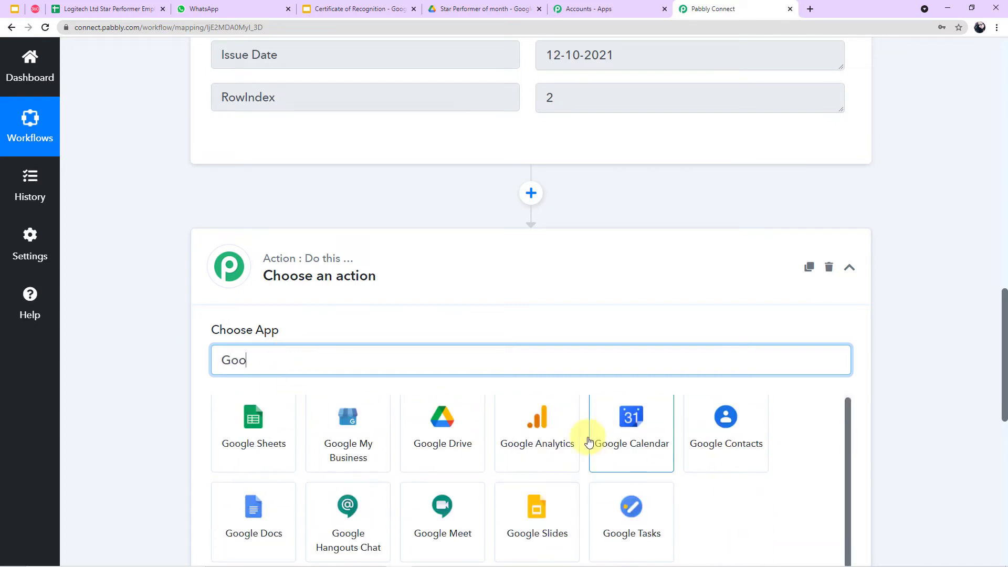
left_click(560, 491)
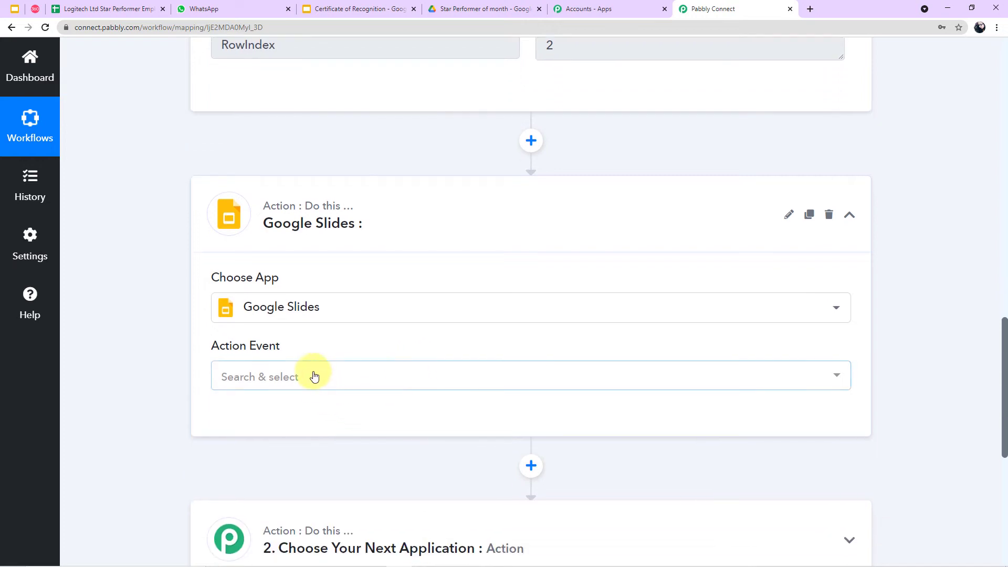
left_click(314, 376)
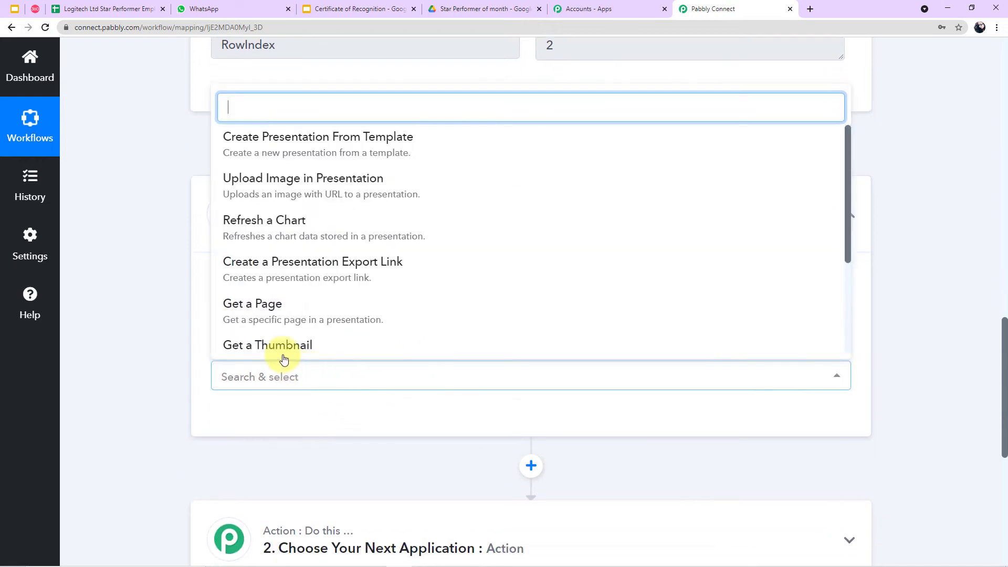
left_click(250, 150)
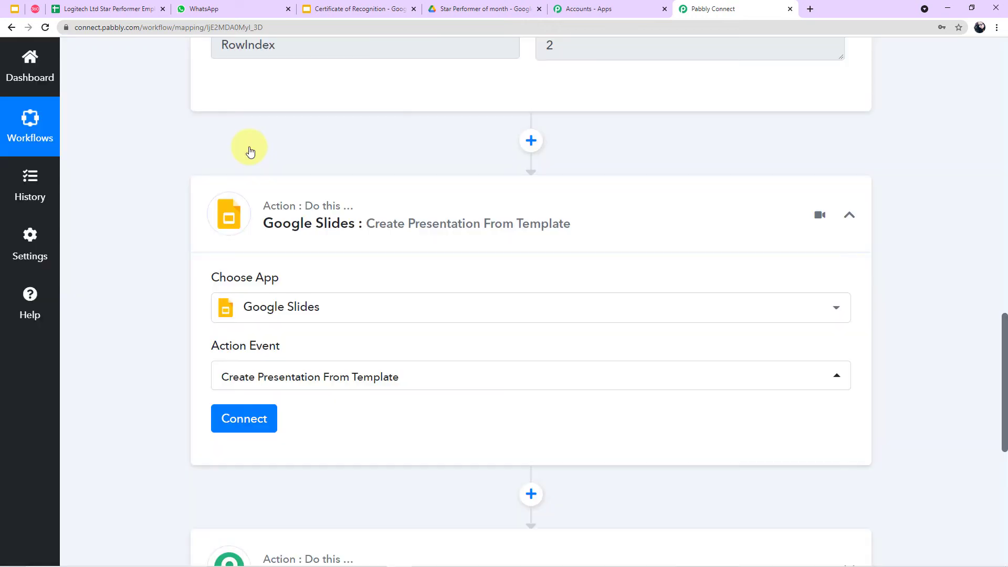
- Connect the Google Slides action through a new connection, authorizing Pabbly Connect Drive's access to the Google account
left_click(262, 417)
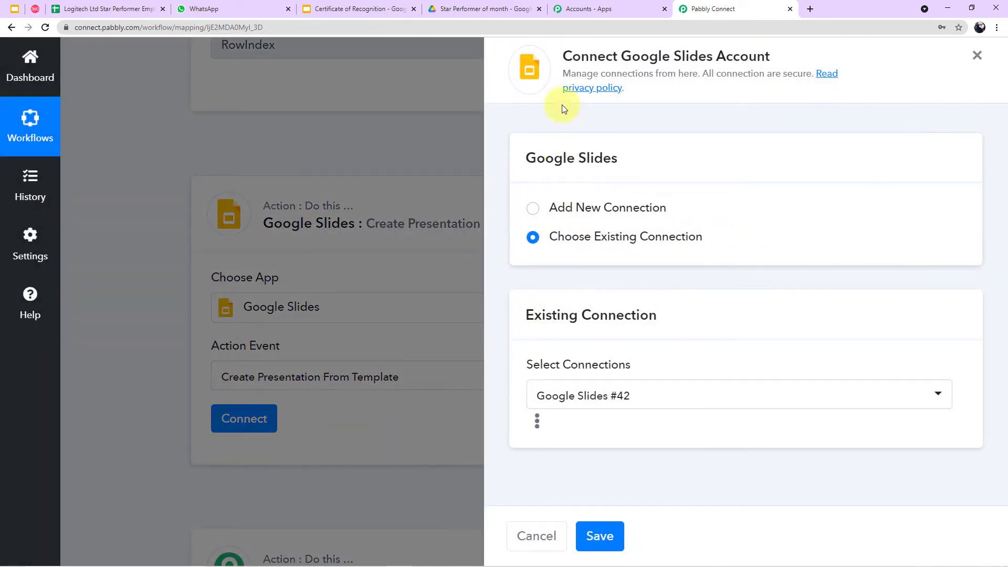
left_click(532, 210)
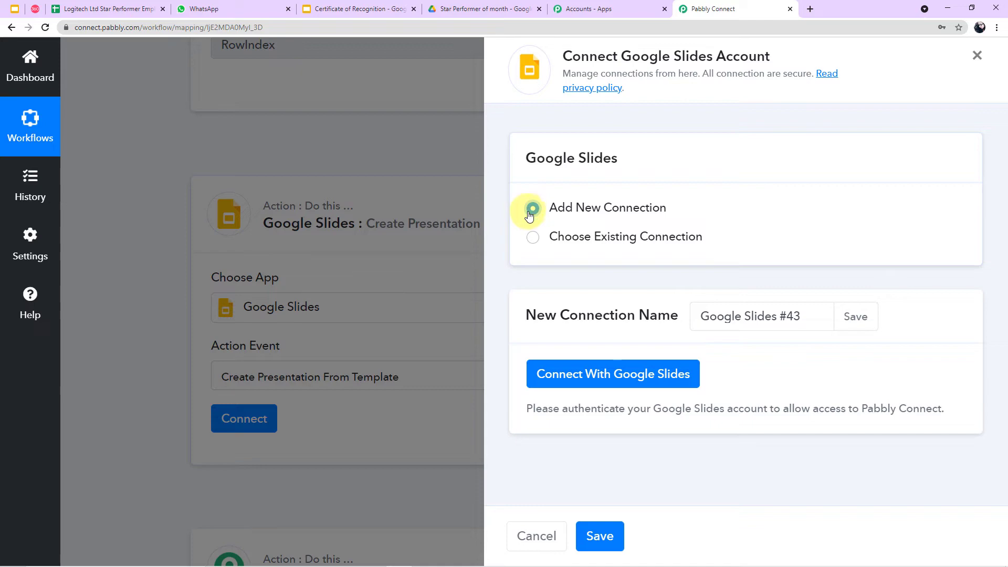
left_click(570, 375)
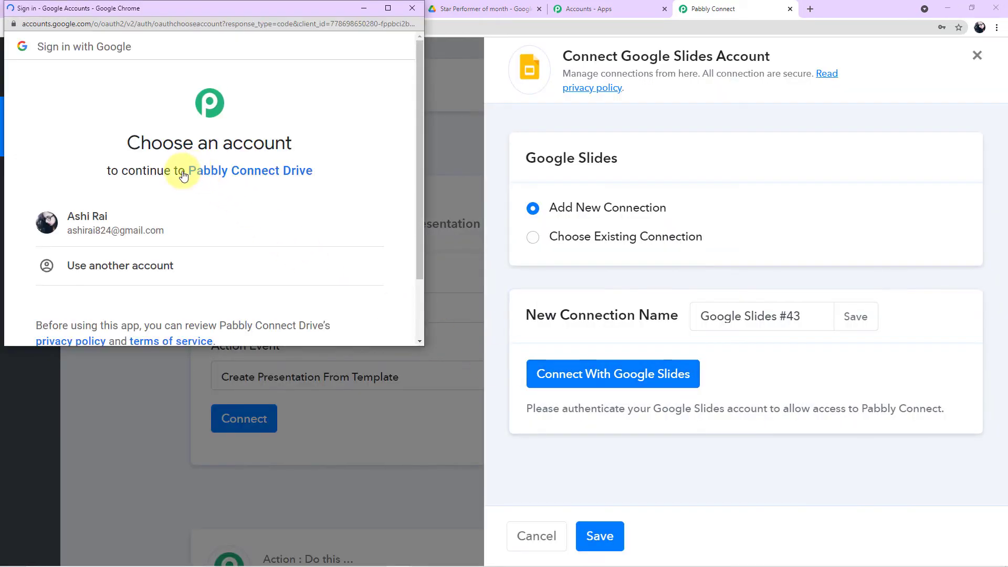
scroll(116, 196, "down", 1)
left_click(119, 180)
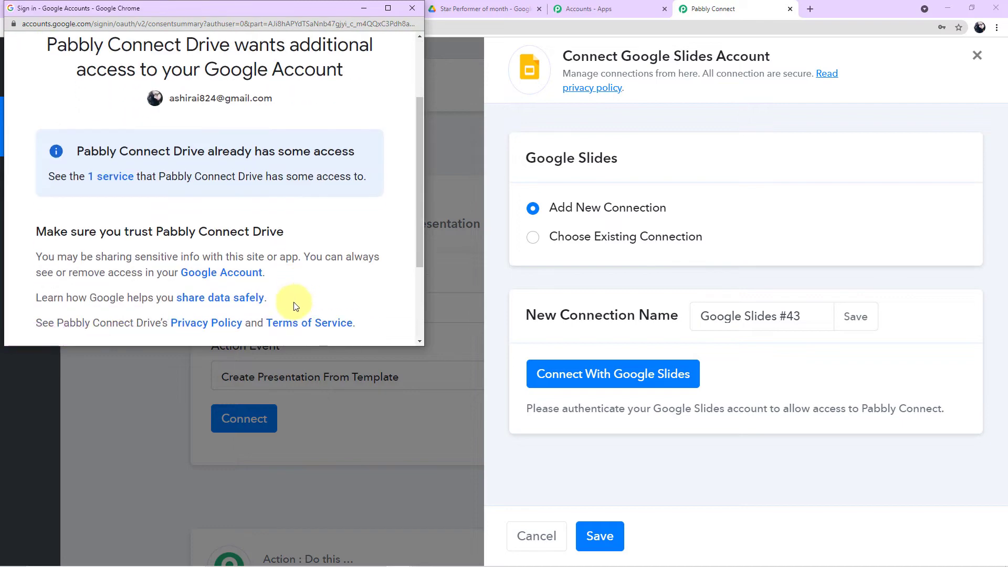
scroll(296, 298, "down", 1)
left_click(312, 323)
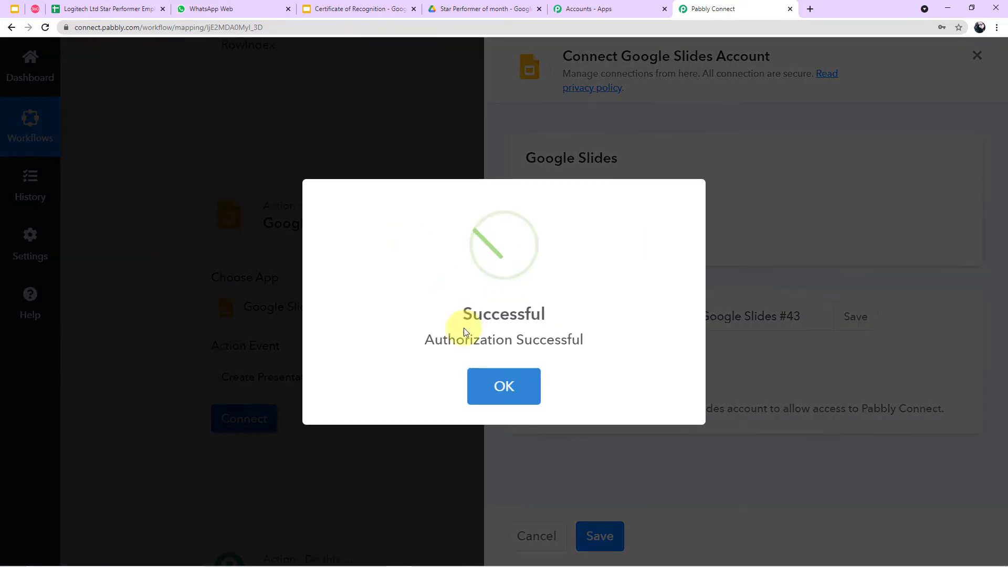
left_click(482, 383)
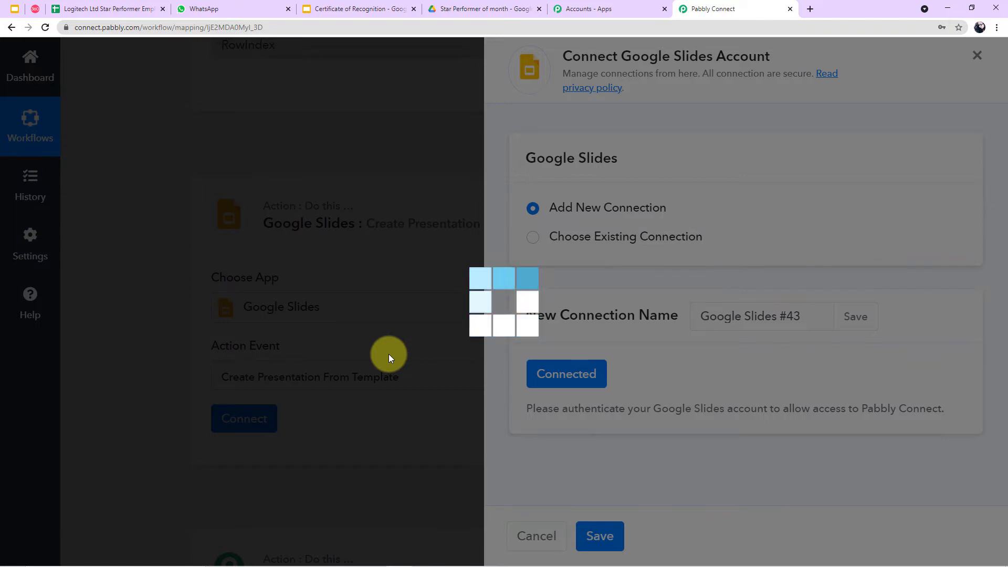
- Check the certificate template's name in Google Slides and choose Certificate of Recognition as the template presentation in Pabbly Connect
scroll(321, 307, "down", 1)
scroll(321, 307, "down", 4)
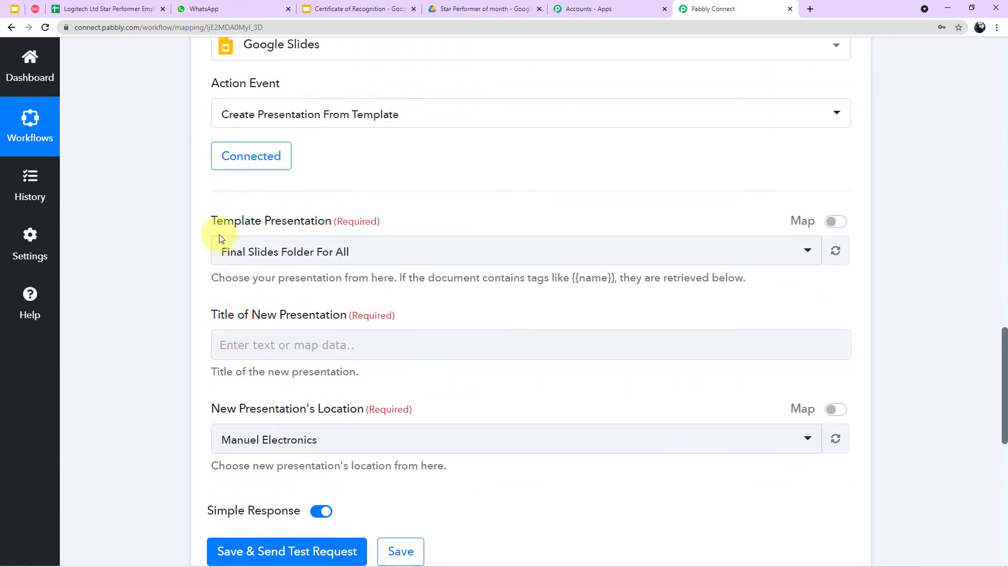
left_click(349, 245)
scroll(294, 402, "down", 4)
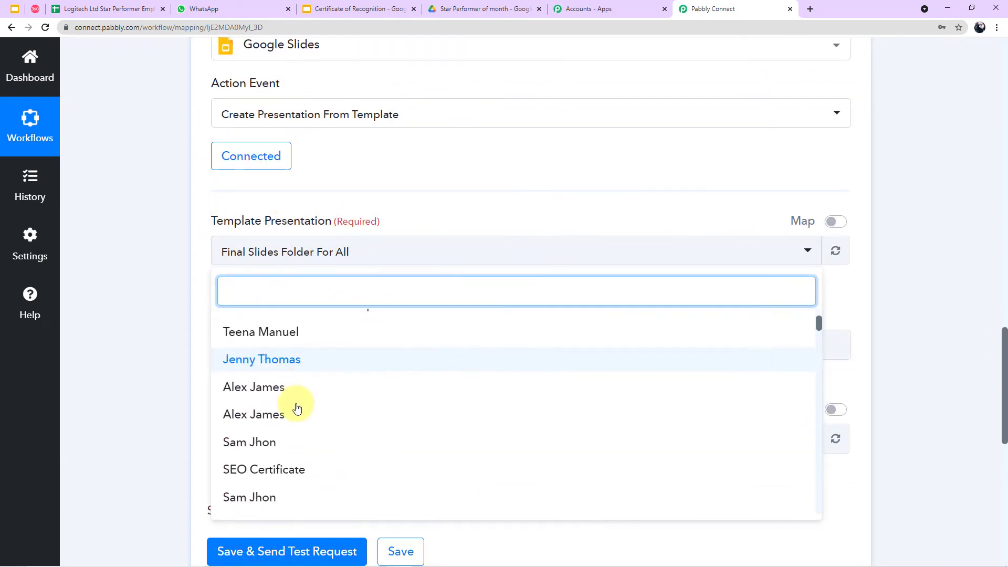
scroll(269, 425, "down", 1)
scroll(299, 402, "up", 5)
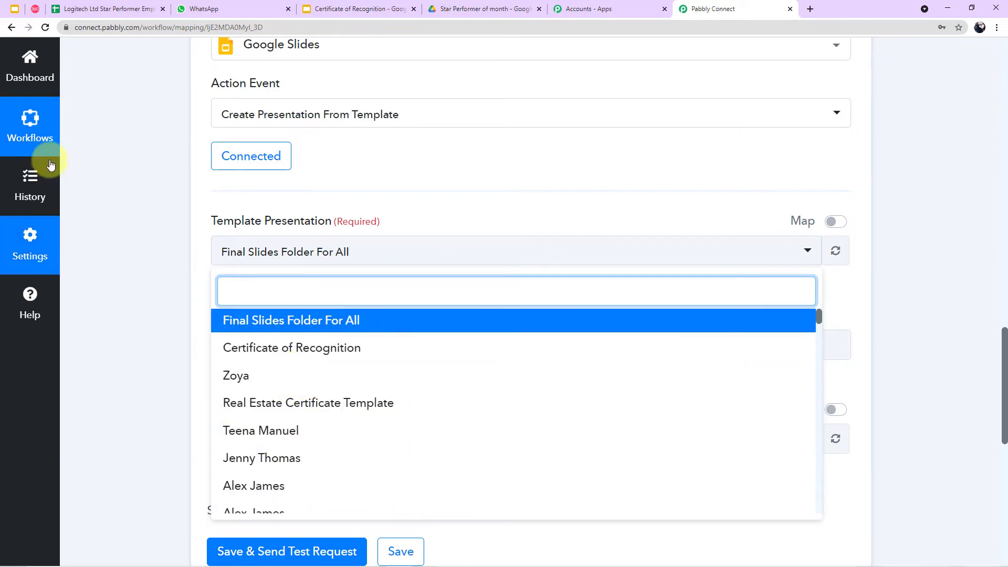
left_click(339, 5)
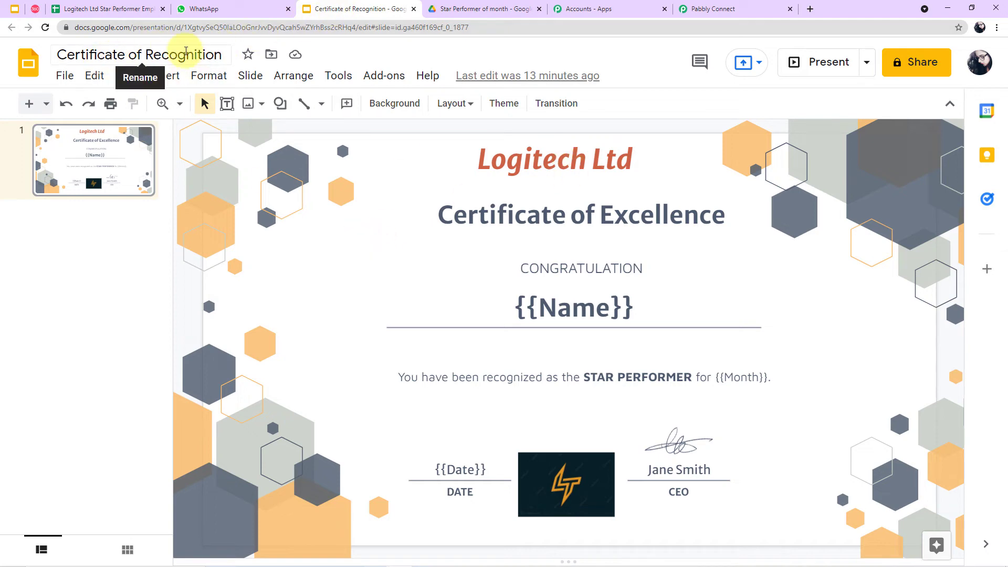
left_click(698, 9)
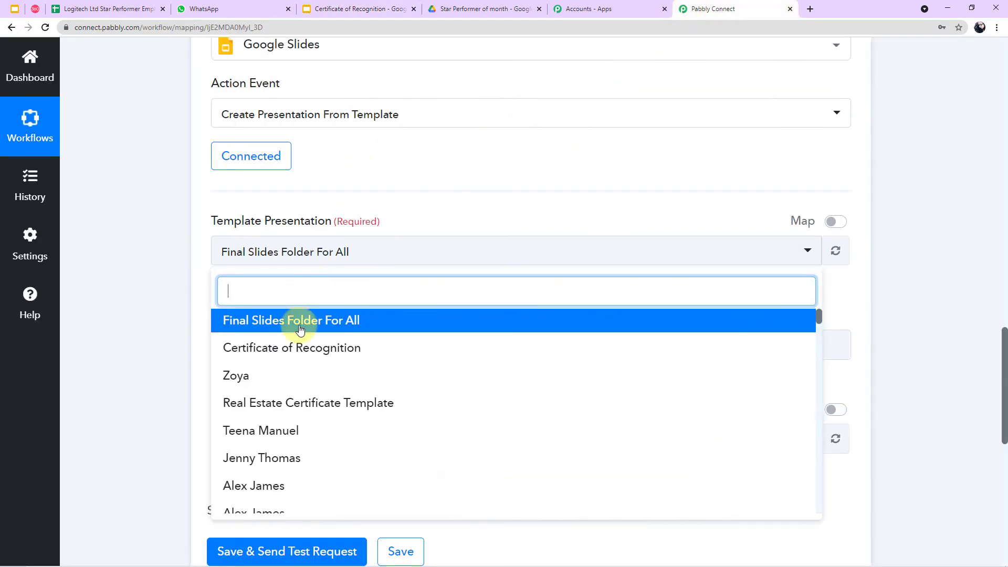
left_click(259, 348)
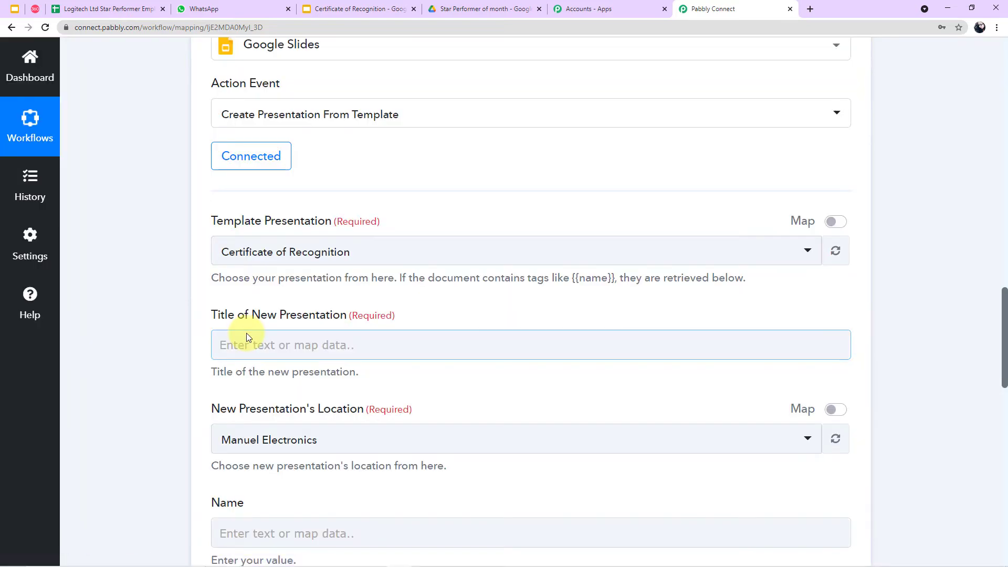
- Map the title of the new presentation to the Name value from the Google Sheets trigger
scroll(222, 283, "down", 2)
scroll(263, 254, "down", 1)
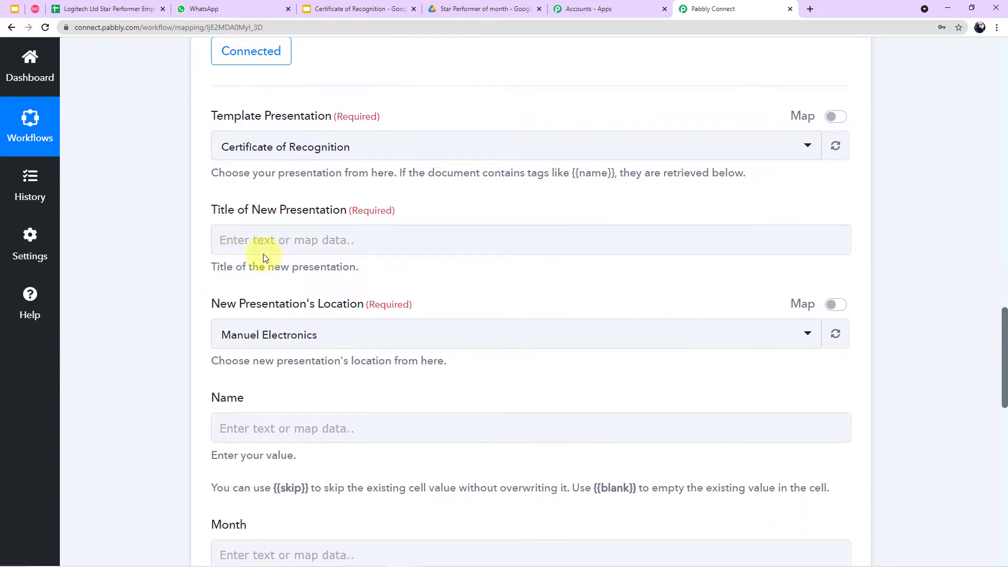
left_click(263, 237)
left_click(342, 359)
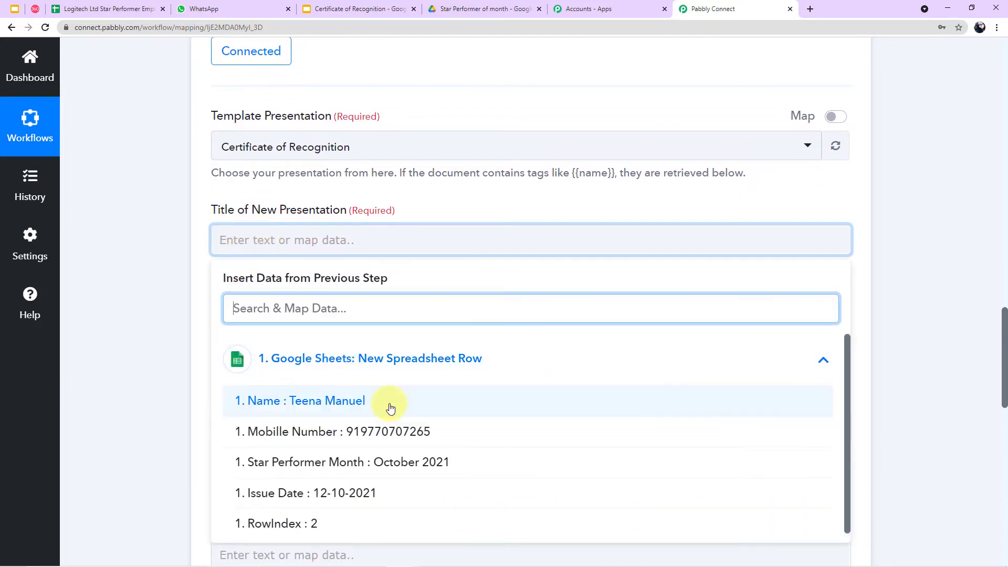
left_click(303, 413)
left_click(169, 319)
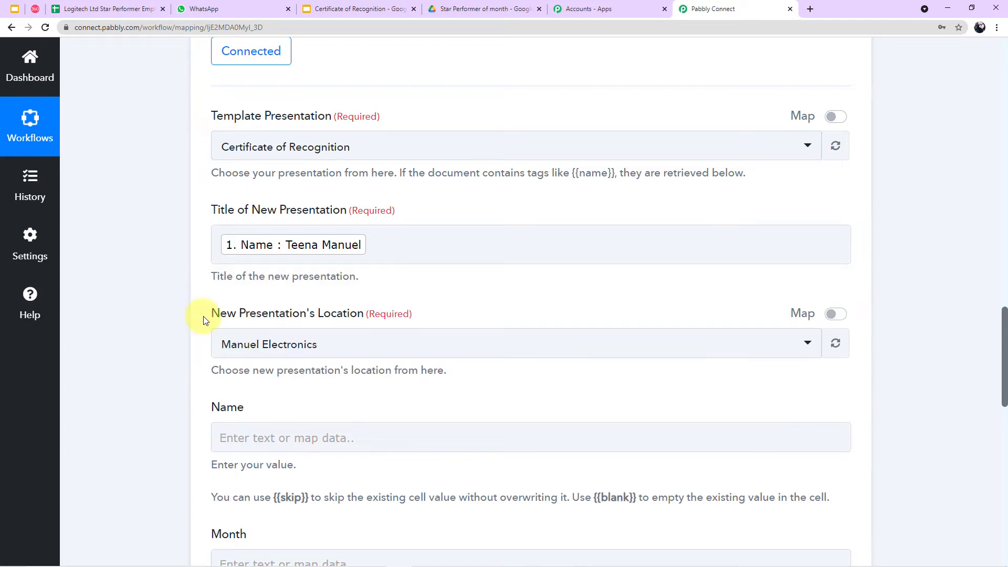
- Check the destination folder's name in Google Drive and set the new presentation's location to Star Performer of month in Pabbly Connect
scroll(202, 316, "down", 2)
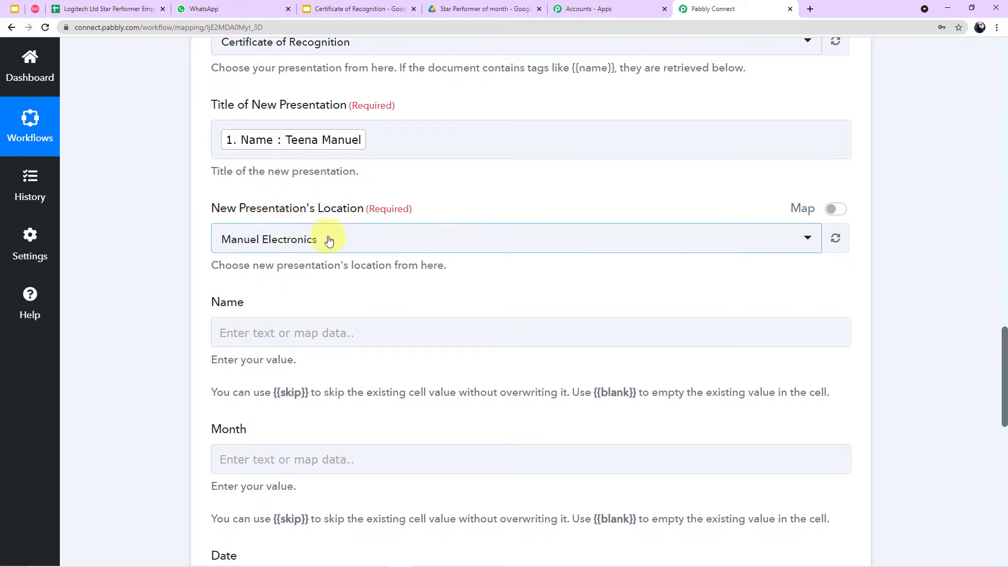
left_click(443, 5)
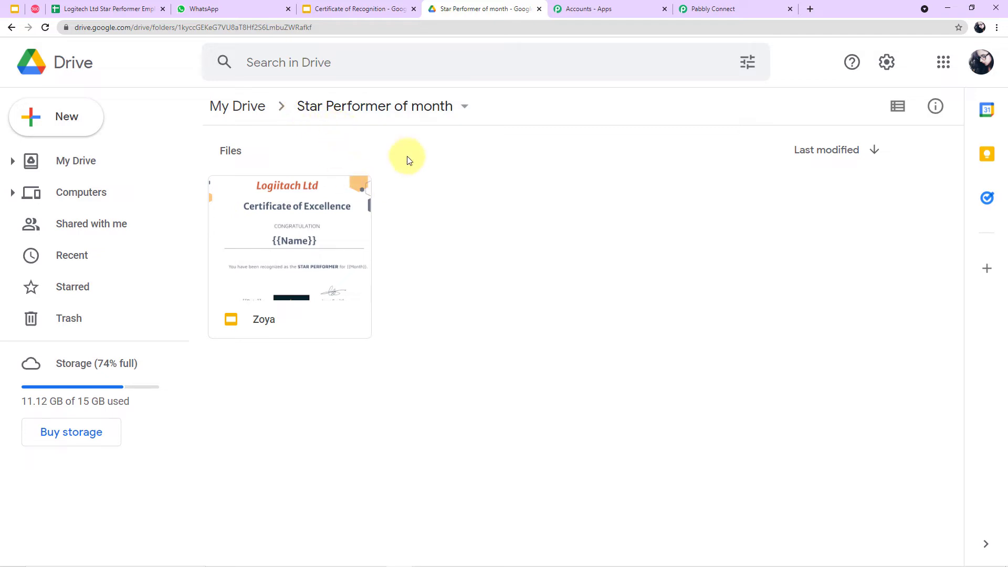
left_click(685, 6)
left_click(296, 238)
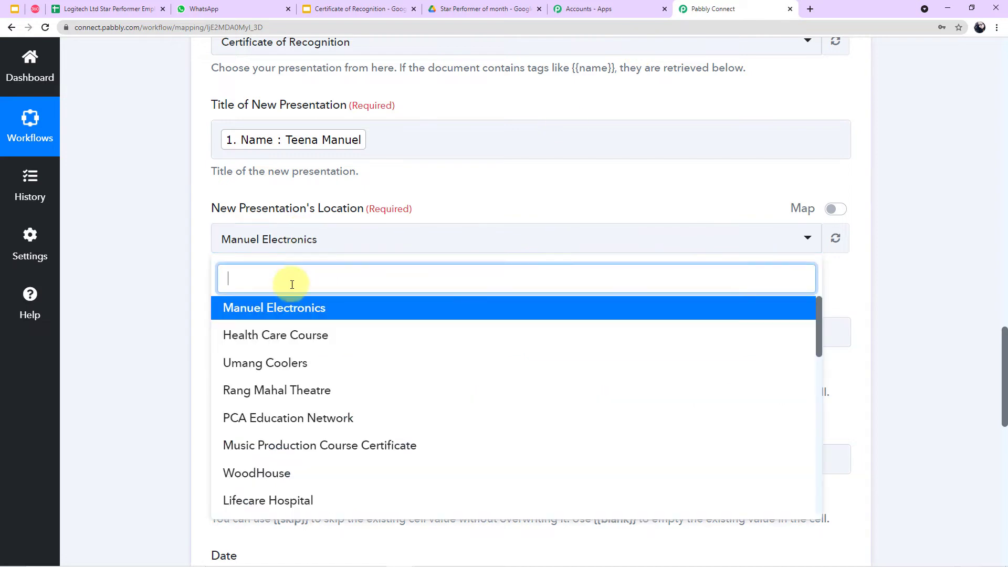
type("Sa")
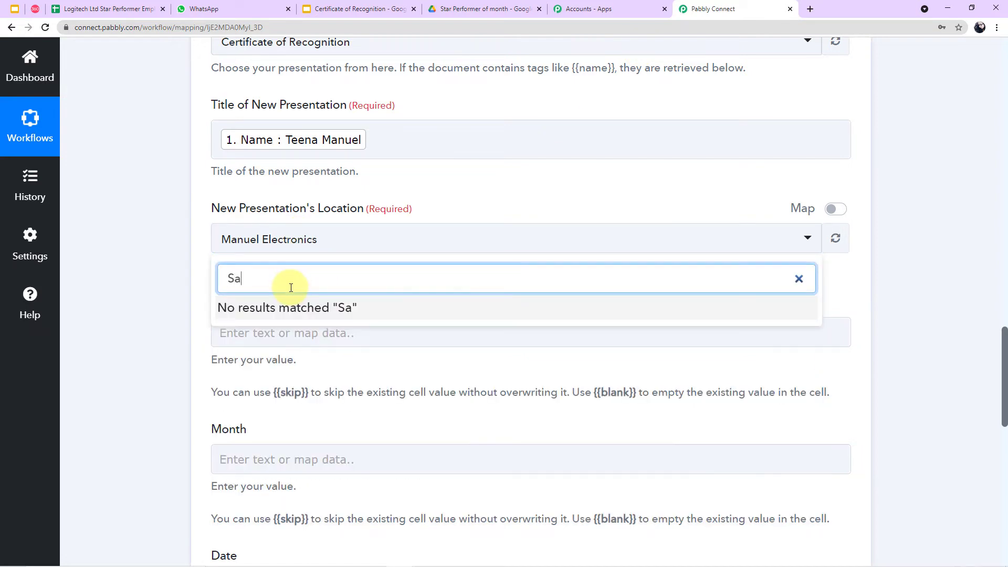
key("BackSpace")
type("t")
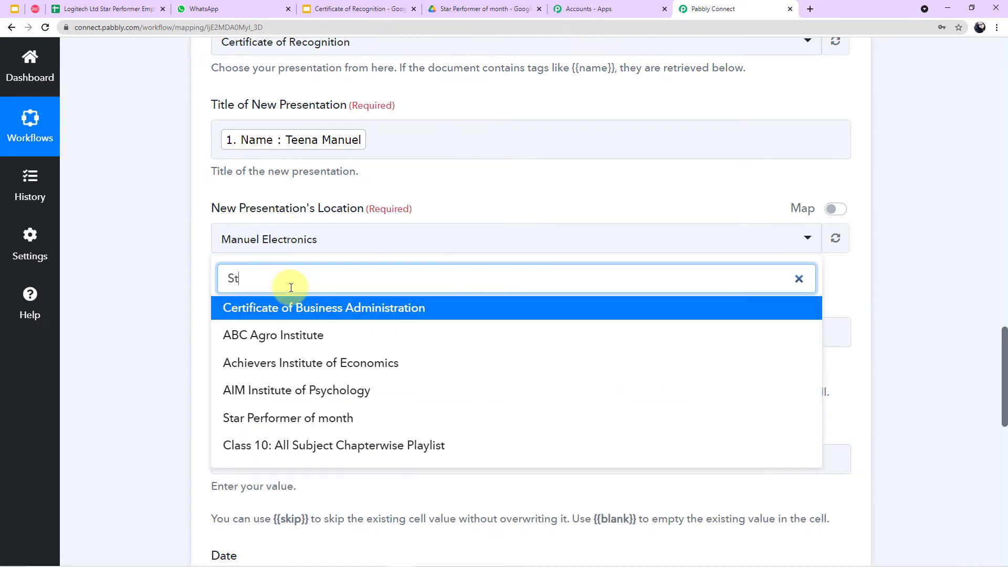
left_click(321, 429)
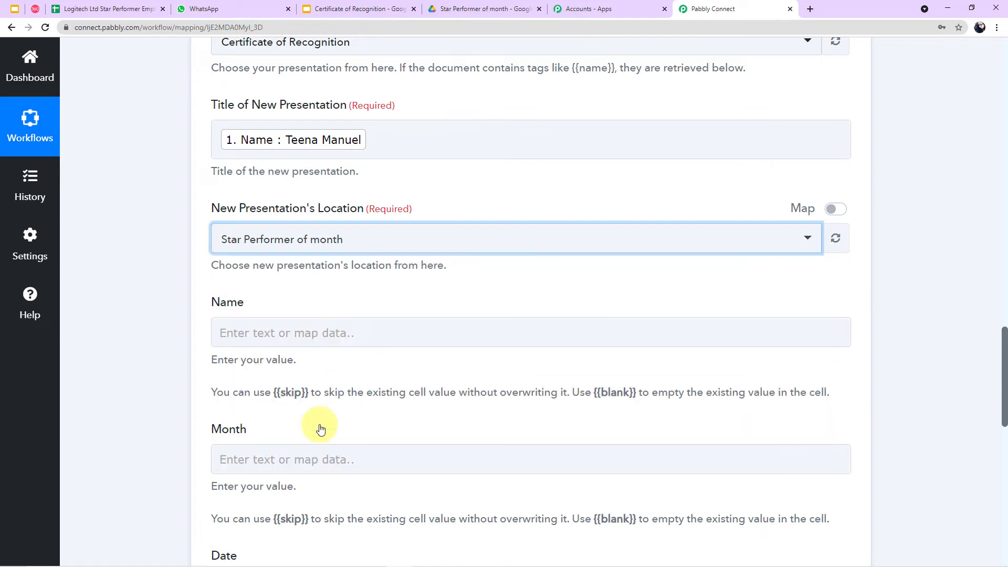
- Compare the action's Name, Month and Date fields with the placeholders in the Google Slides template and the trigger's received response
scroll(178, 252, "down", 2)
scroll(278, 209, "up", 2)
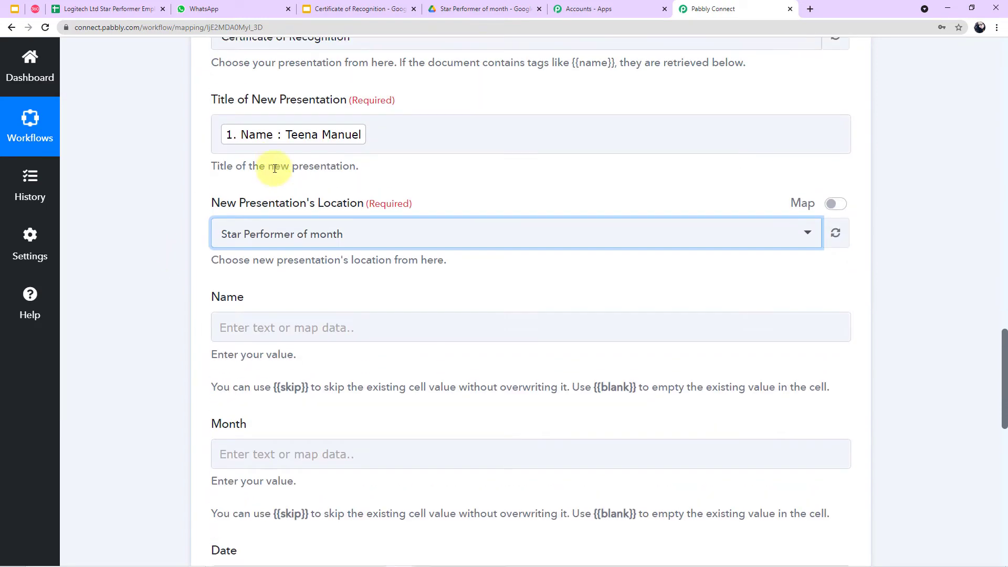
scroll(279, 145, "down", 4)
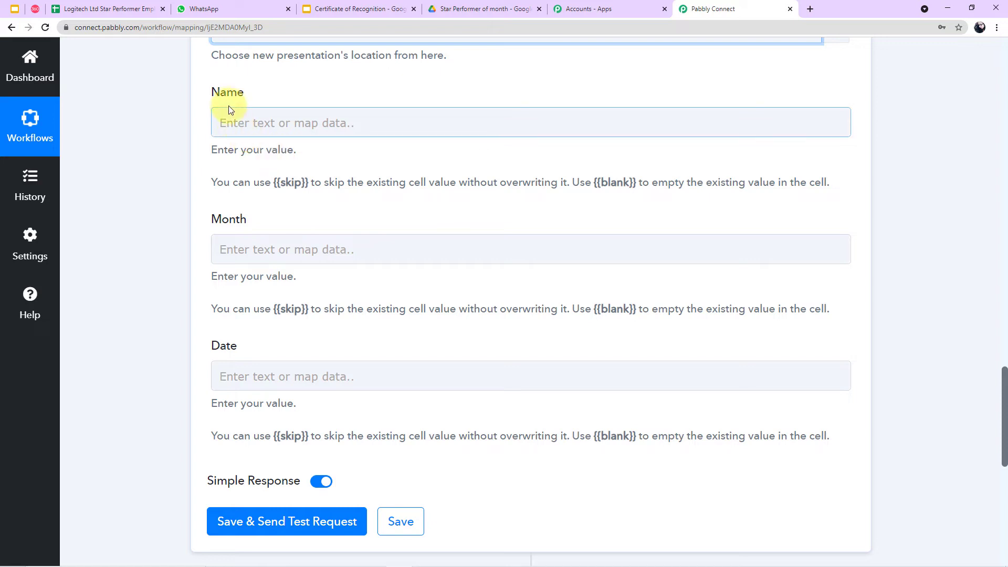
left_click(399, 4)
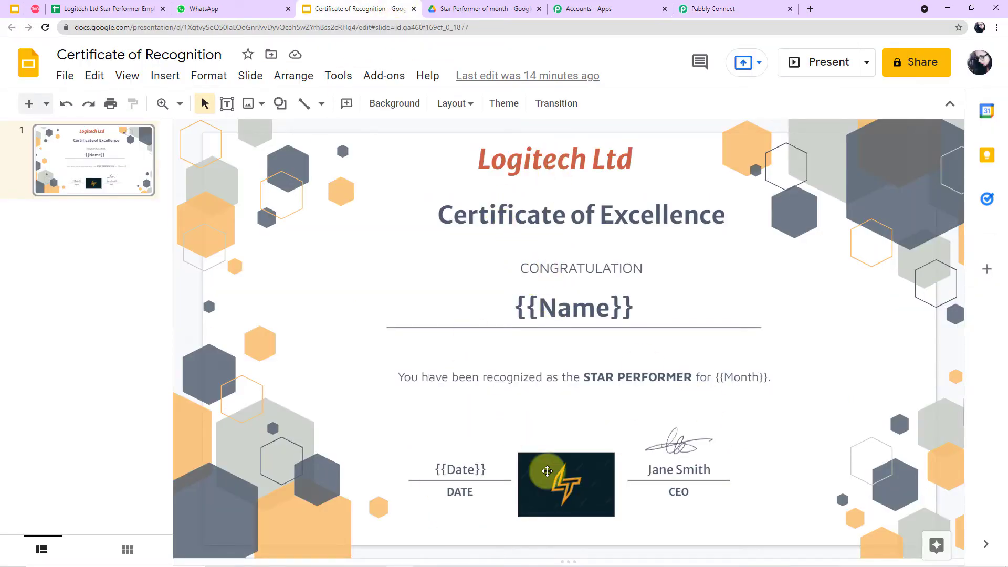
left_click(735, 9)
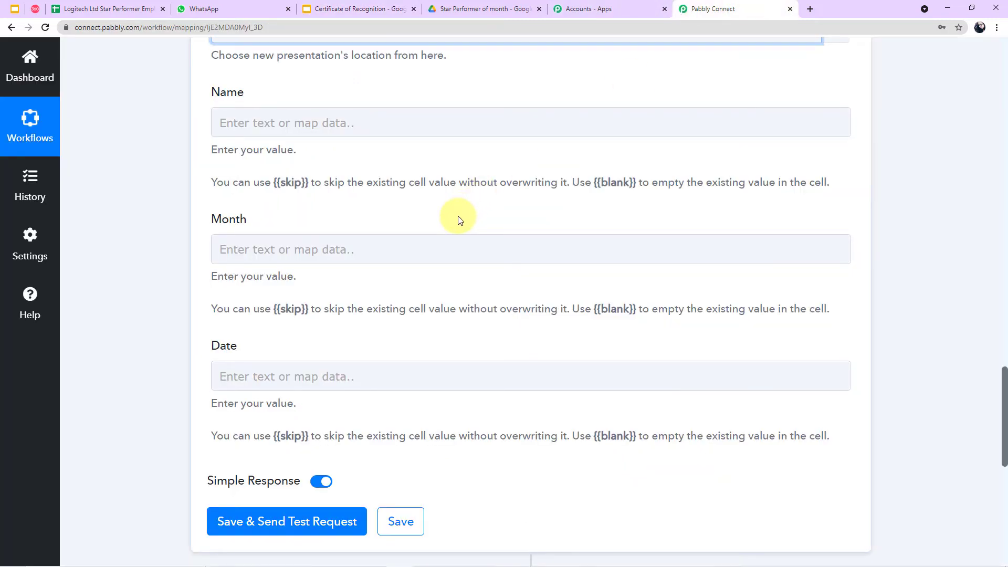
scroll(458, 220, "up", 15)
scroll(460, 293, "up", 1)
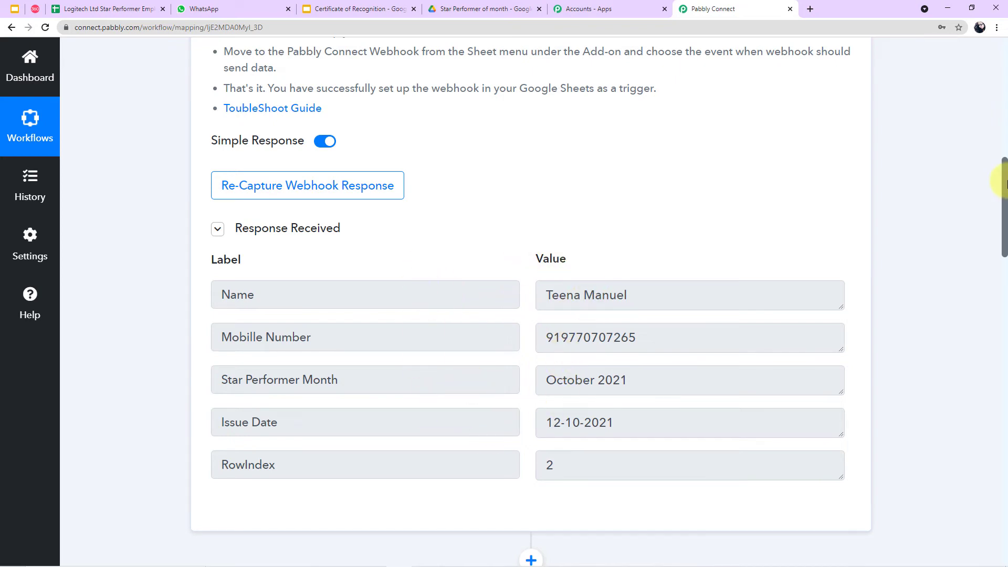
left_click_drag(1002, 179, 1002, 338)
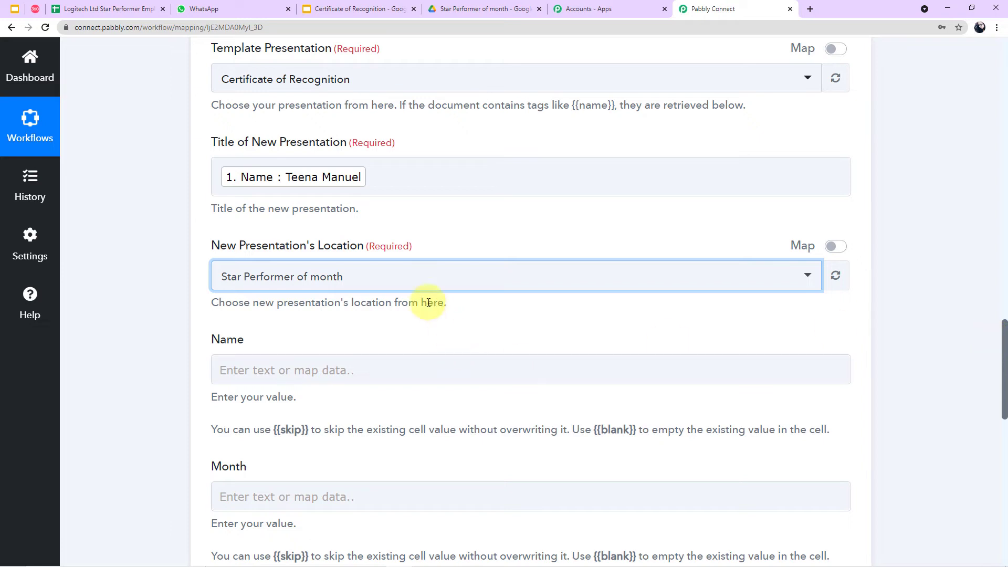
- Map the template's Name field to the Name value from the Google Sheets trigger
scroll(438, 314, "down", 1)
left_click(341, 322)
left_click(320, 439)
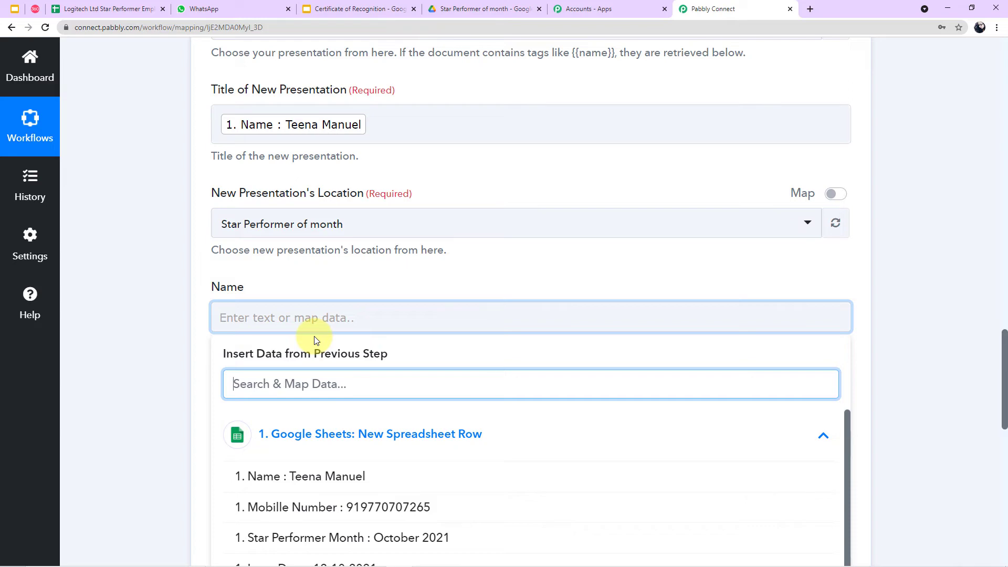
left_click(315, 279)
scroll(293, 284, "down", 3)
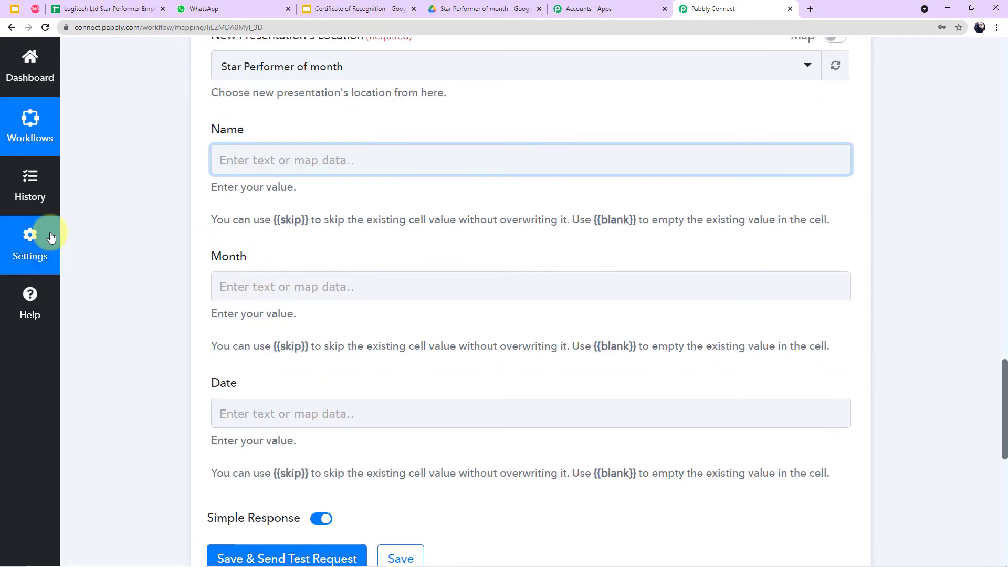
left_click(283, 159)
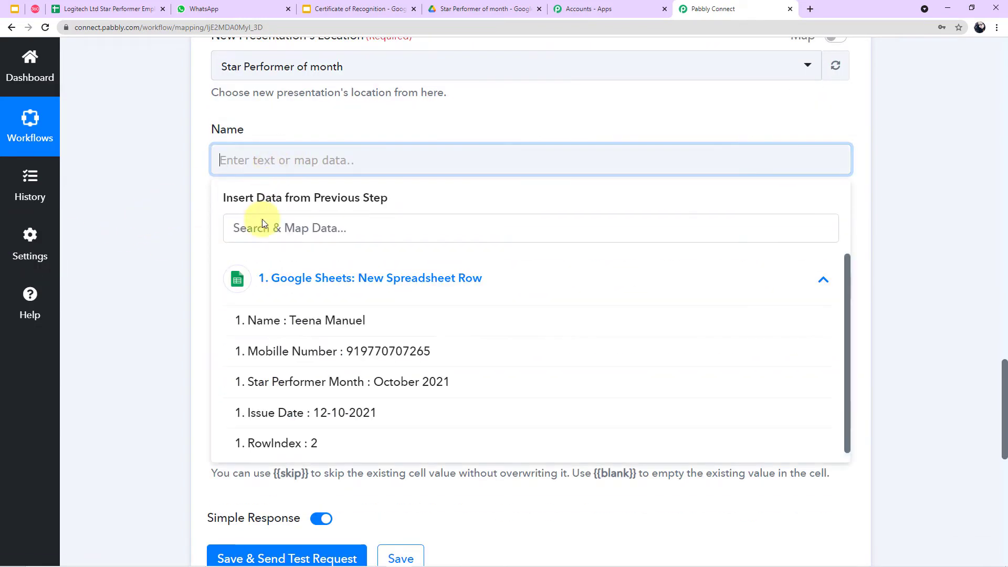
scroll(483, 198, "up", 15)
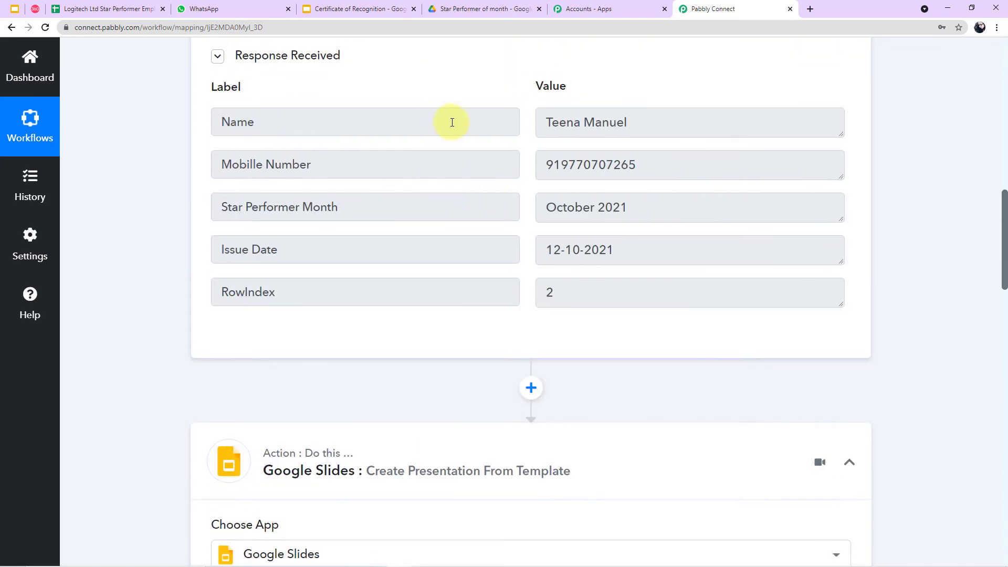
scroll(134, 439, "down", 15)
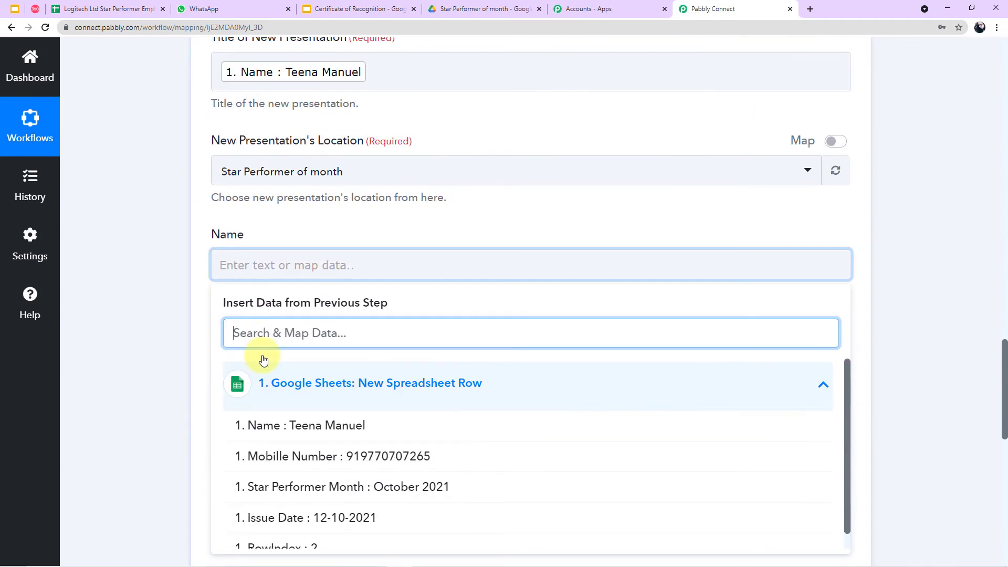
left_click(269, 265)
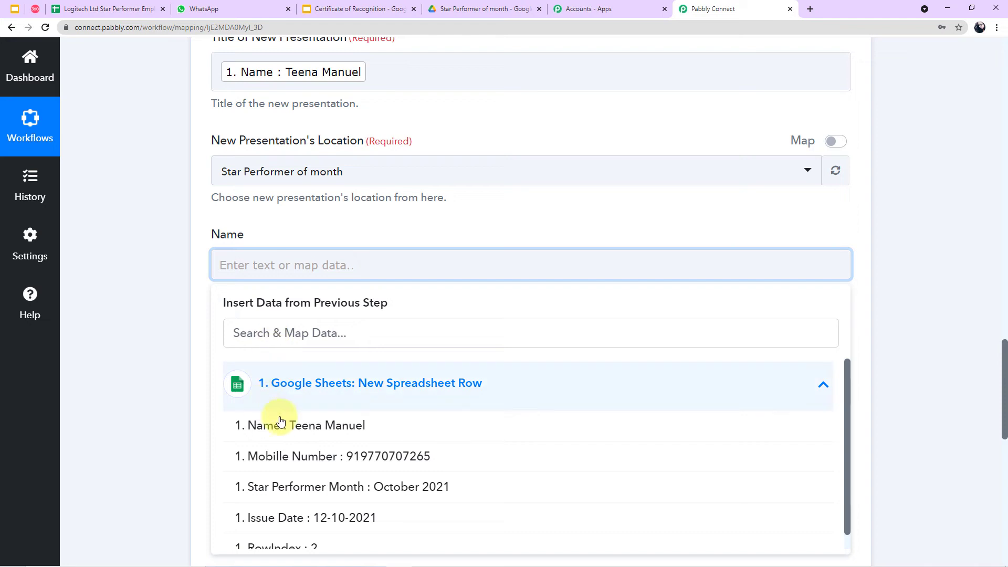
left_click(324, 425)
left_click(164, 330)
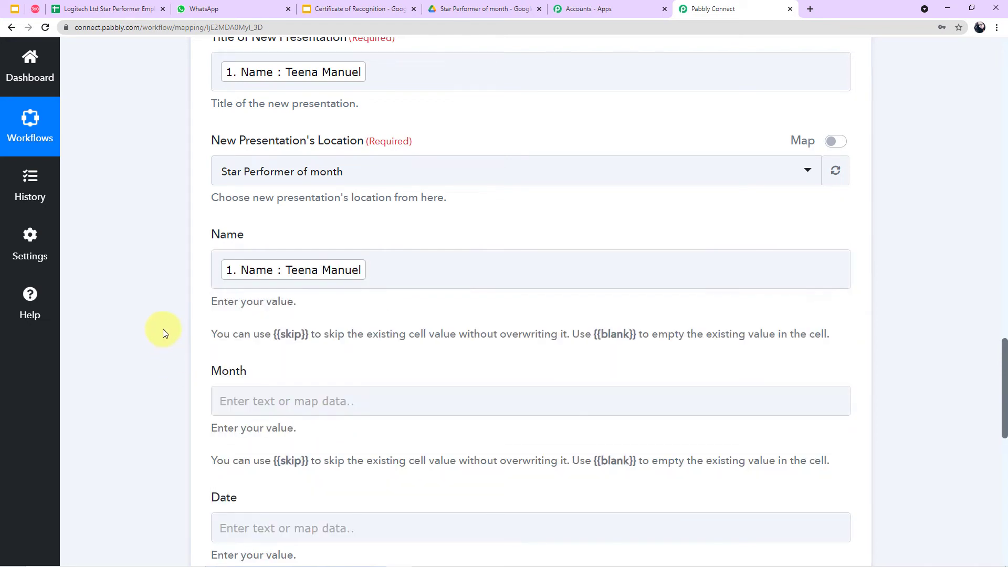
- Map the template's Month field to the Star Performer Month value from the Google Sheets trigger
scroll(306, 261, "down", 3)
left_click(304, 243)
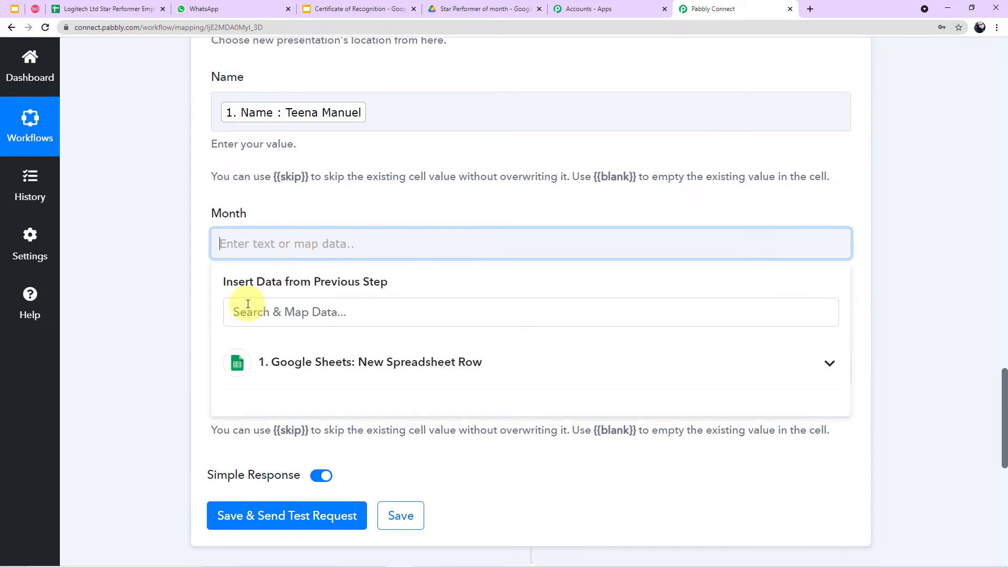
left_click(294, 362)
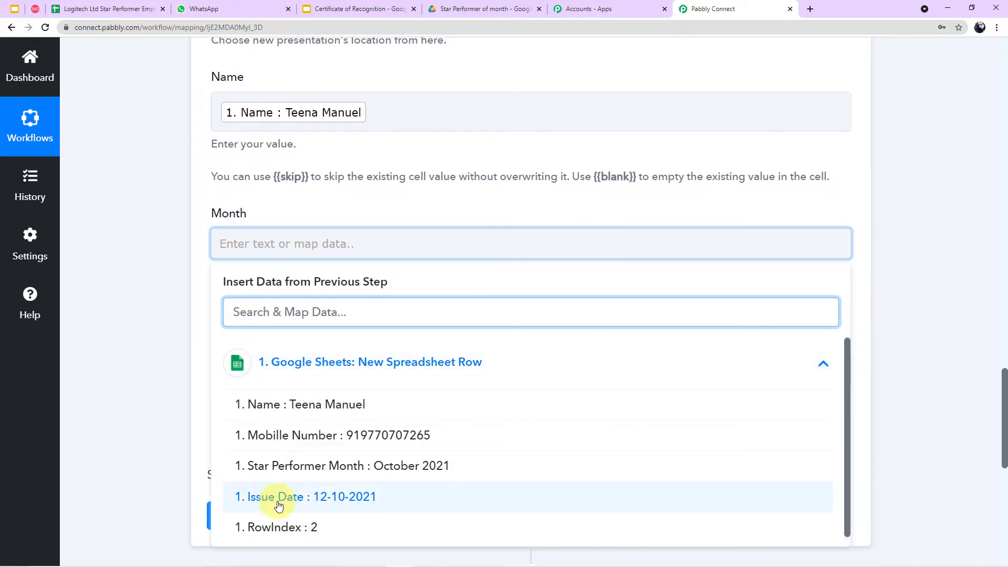
left_click(389, 465)
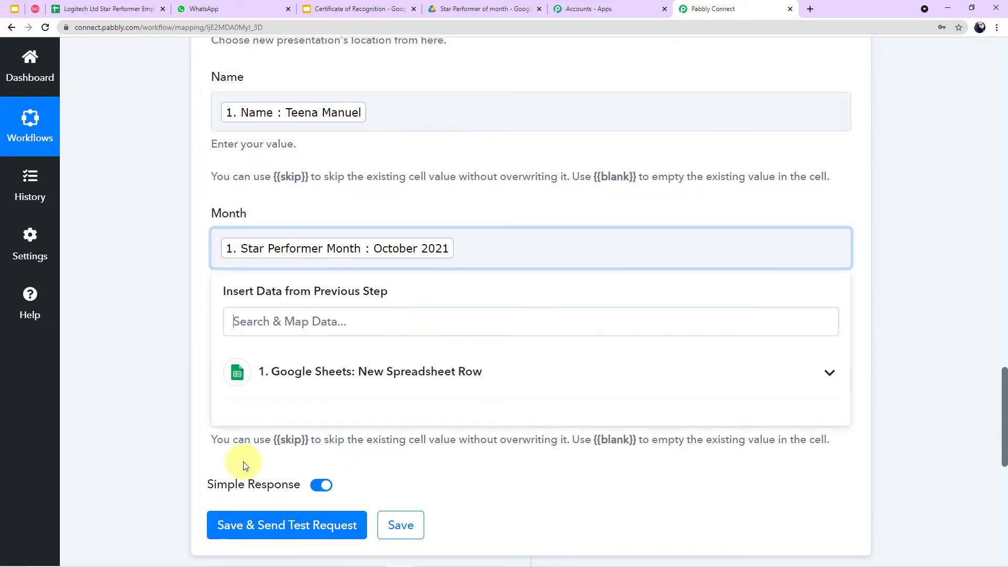
left_click(147, 391)
- Map the template's Date field to the Issue Date value from the Google Sheets trigger
scroll(278, 335, "down", 2)
left_click(268, 272)
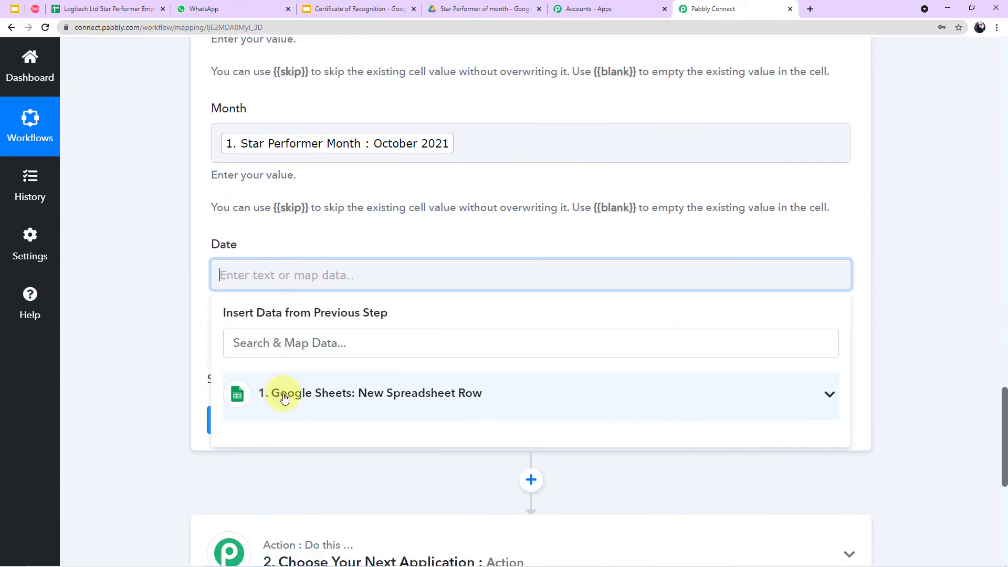
left_click(274, 393)
left_click(391, 504)
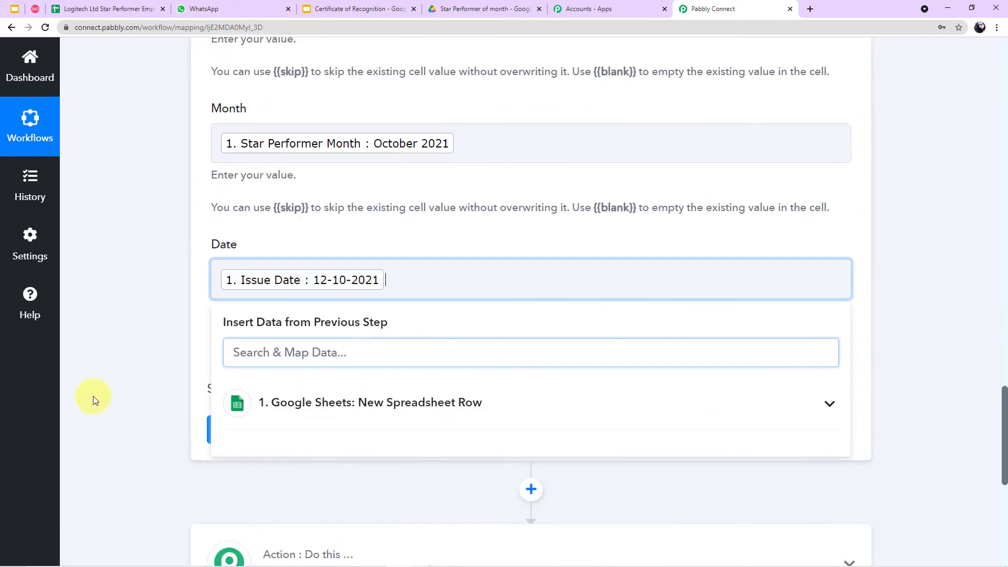
left_click(142, 373)
- Save the Google Slides action with a test request and enlarge the PresentationId value in the received response
left_click(252, 439)
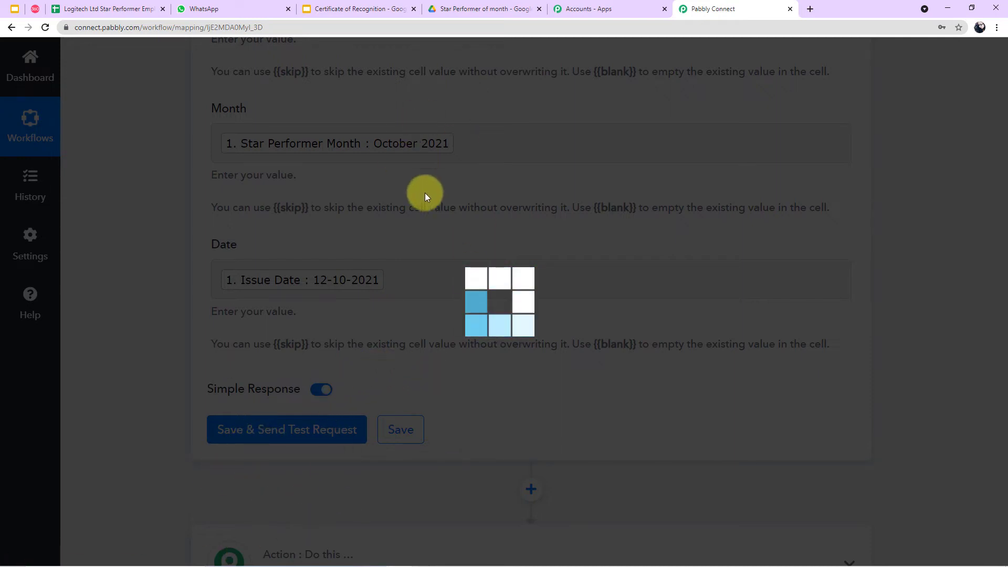
scroll(426, 246, "down", 3)
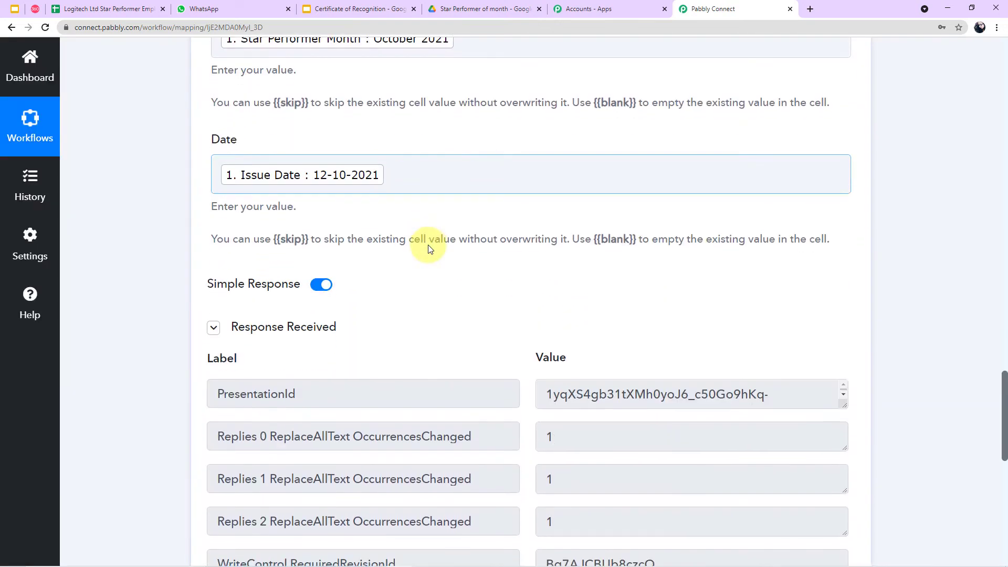
left_click_drag(841, 351, 840, 464)
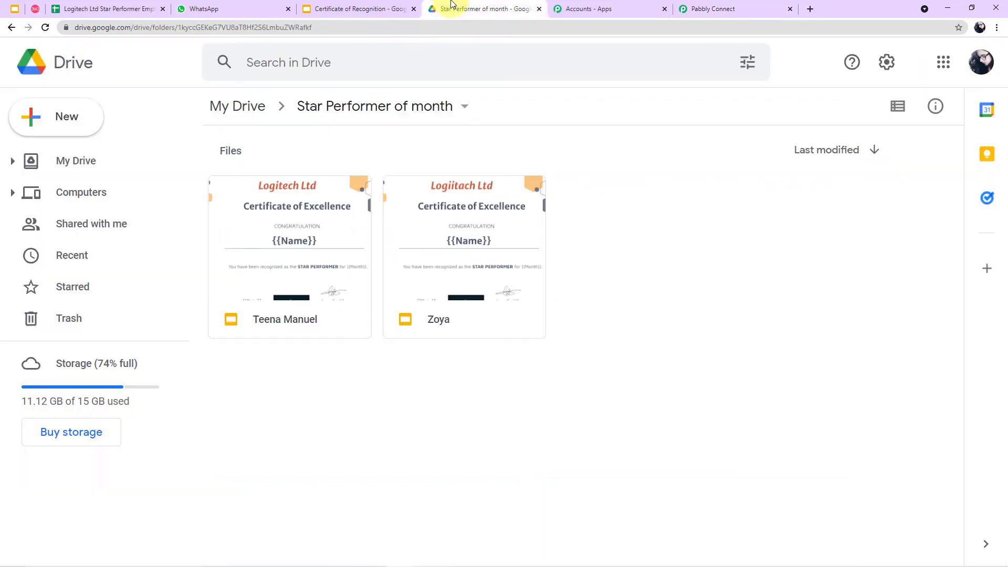
- Switch to Google Drive, open the newly generated certificate from the Star Performer of month folder and inspect it as a full-screen slideshow
left_click(451, 9)
left_click(296, 241)
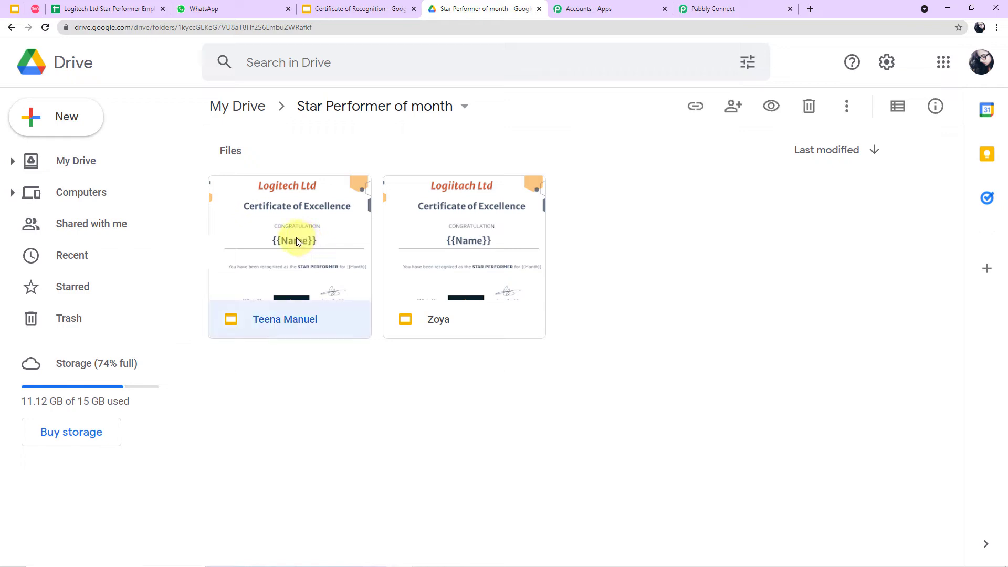
double_click(272, 265)
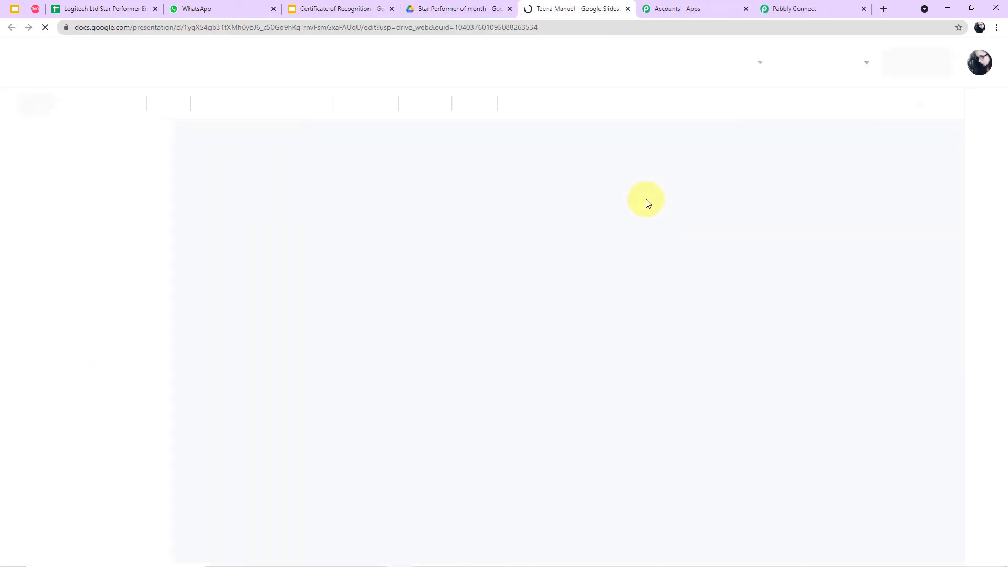
left_click(830, 63)
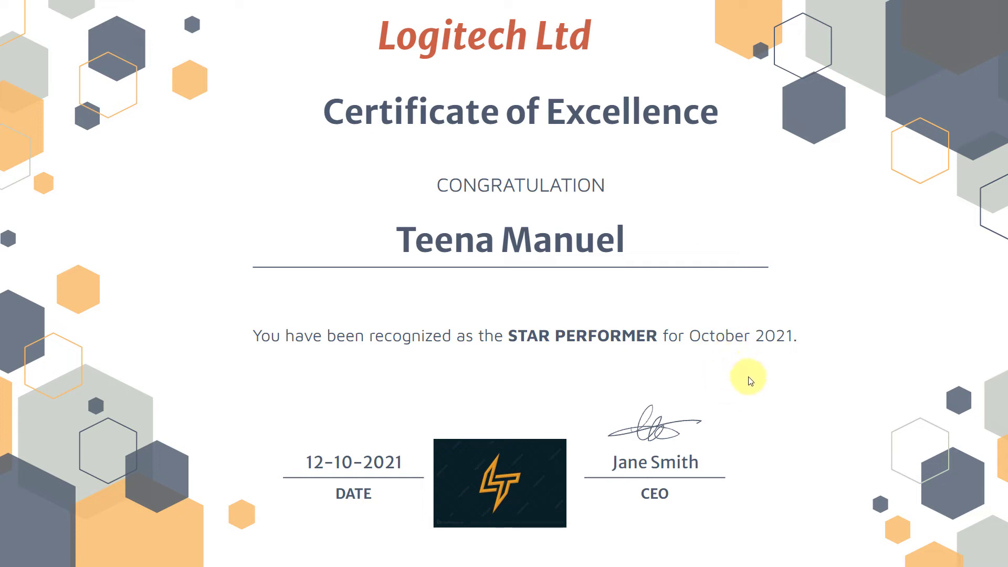
key("Escape")
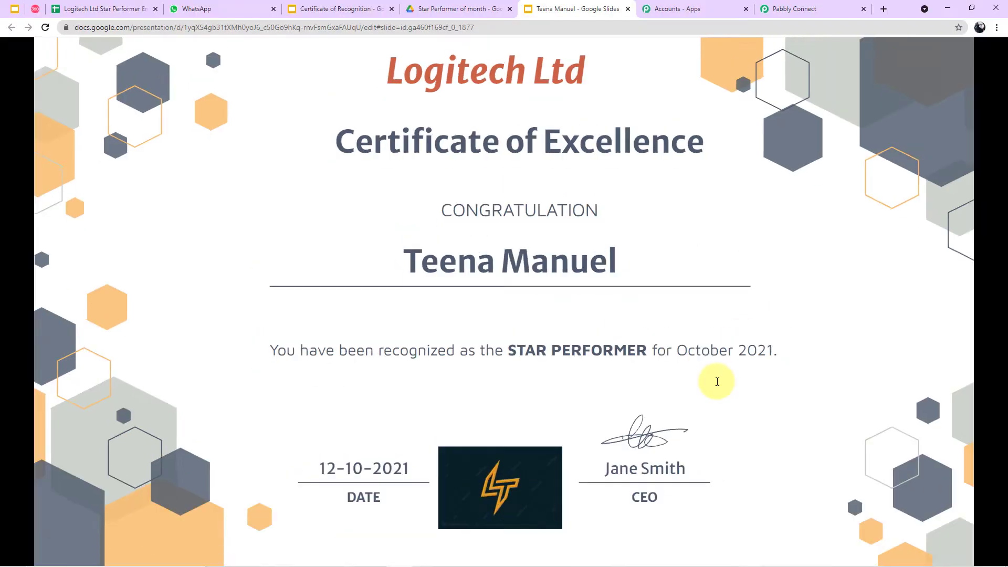
- Review the mapped fields and received response in Pabbly Connect and check the new certificate in the Google Drive folder
left_click(774, 7)
scroll(410, 332, "up", 2)
scroll(338, 284, "up", 2)
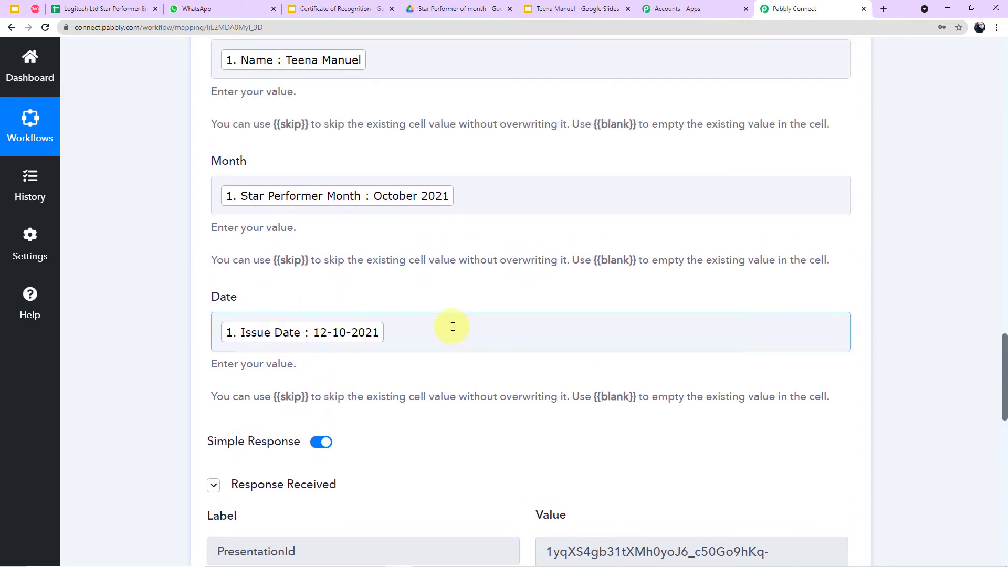
scroll(338, 151, "down", 3)
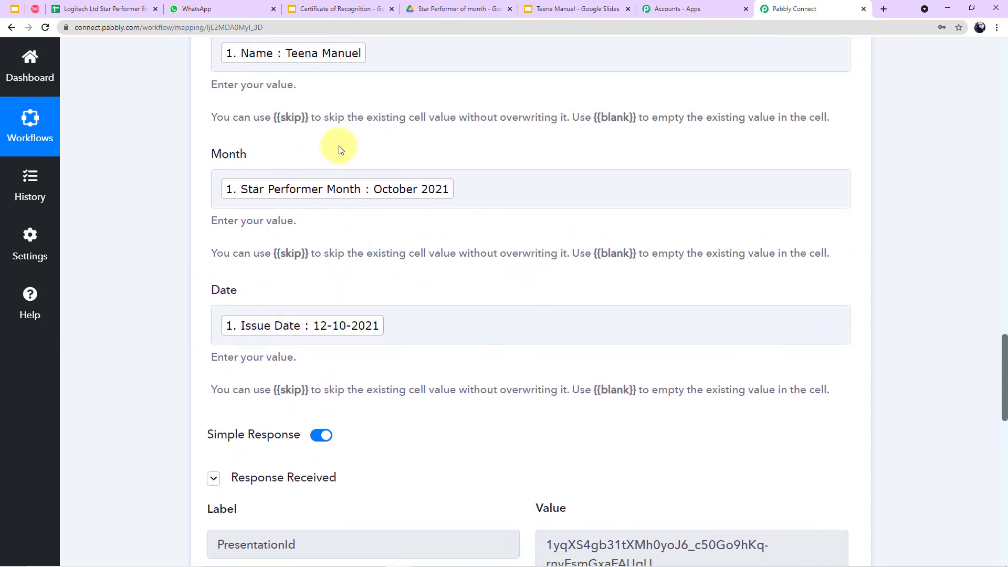
scroll(325, 151, "down", 5)
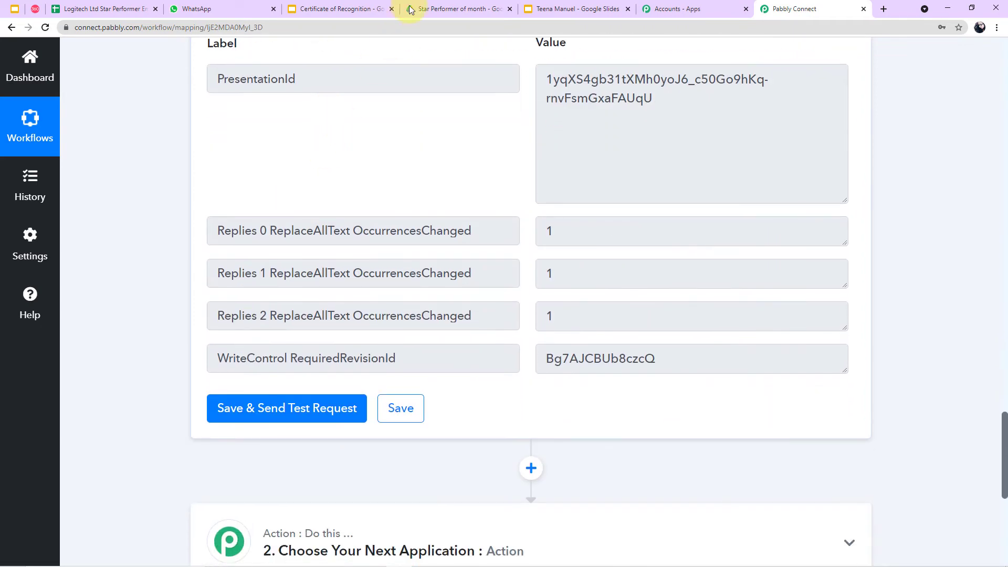
left_click(420, 9)
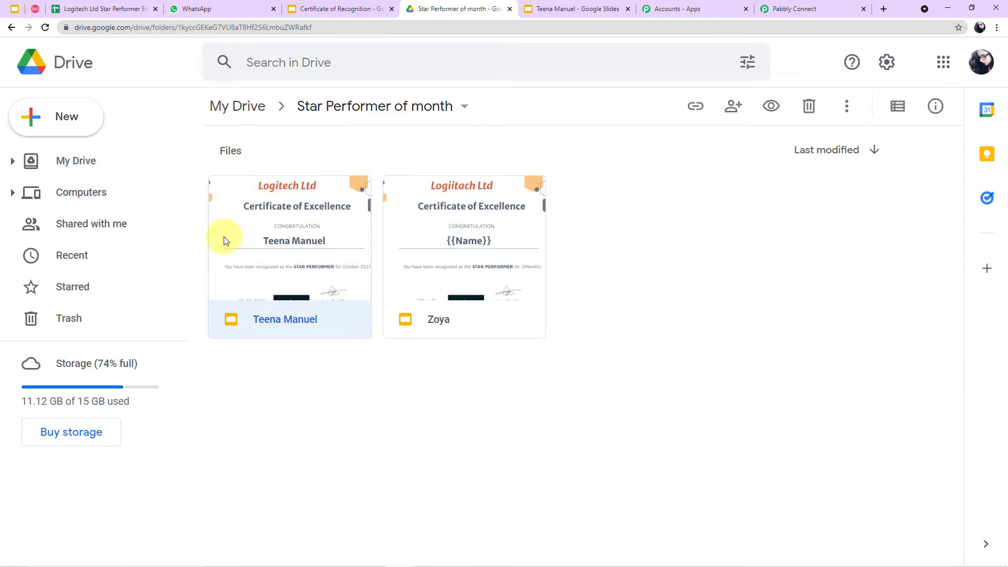
- Switch to Pabbly Connect and set up the next action with Google Drive as the app and Share a File With Anyone as the event
left_click(802, 6)
scroll(479, 284, "down", 3)
left_click(529, 308)
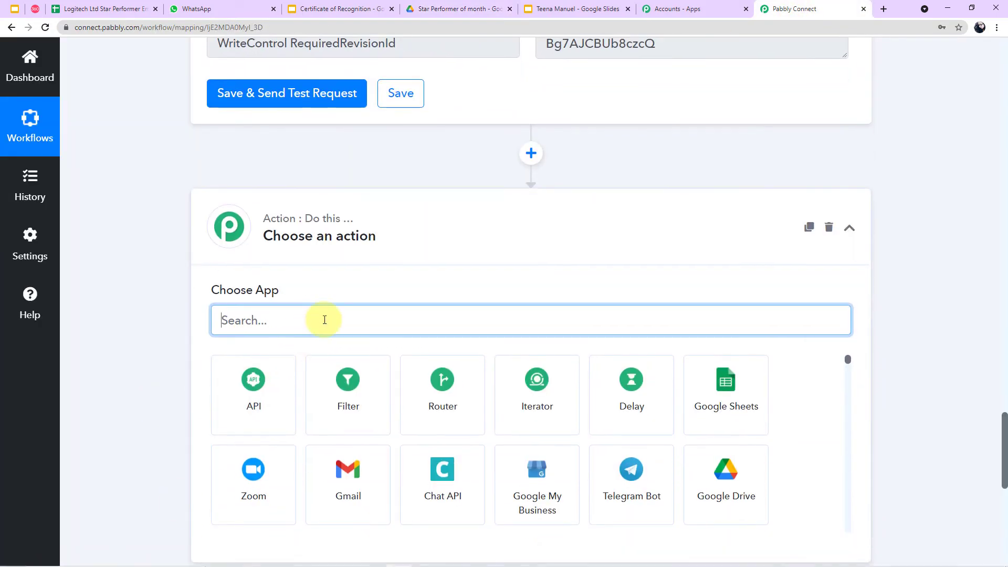
left_click(711, 484)
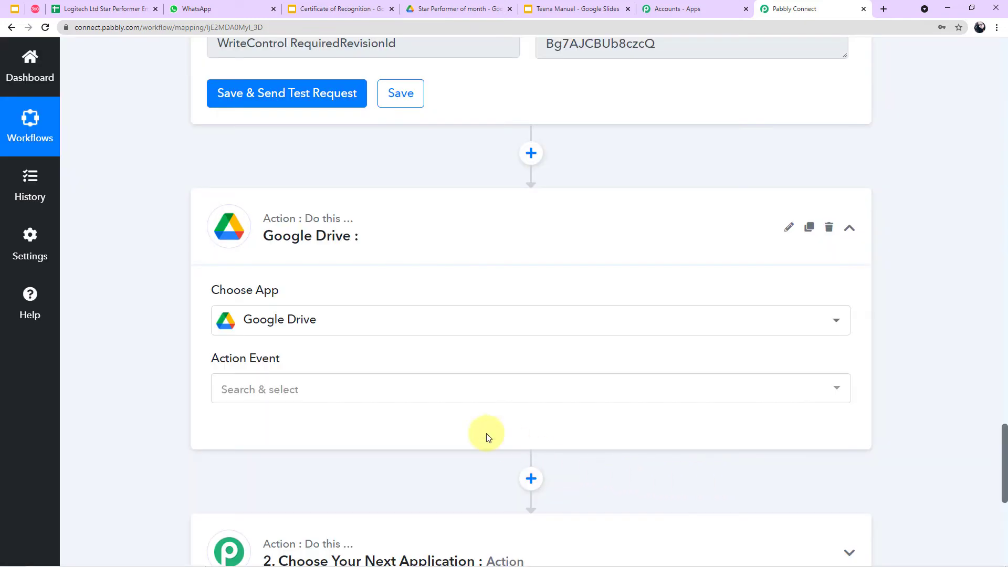
left_click(292, 391)
scroll(301, 286, "down", 1)
scroll(301, 287, "down", 8)
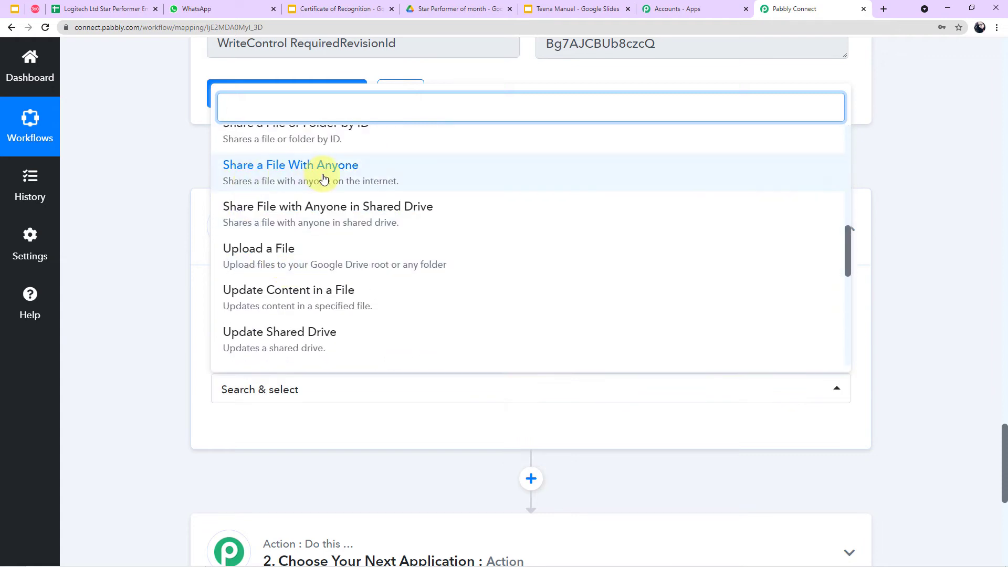
left_click(322, 179)
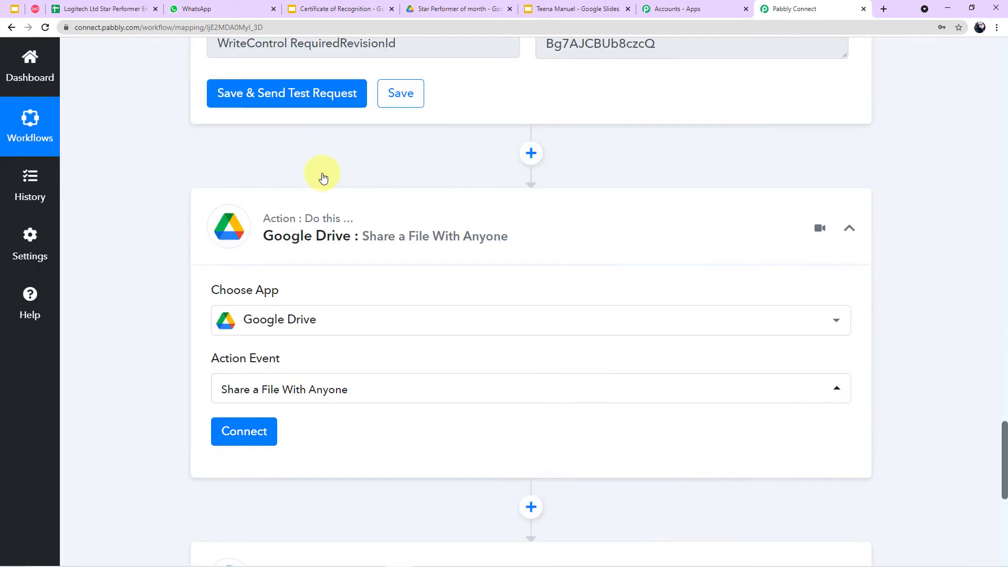
- Connect the Google Drive action using the existing connection Google Drive #128
left_click(219, 419)
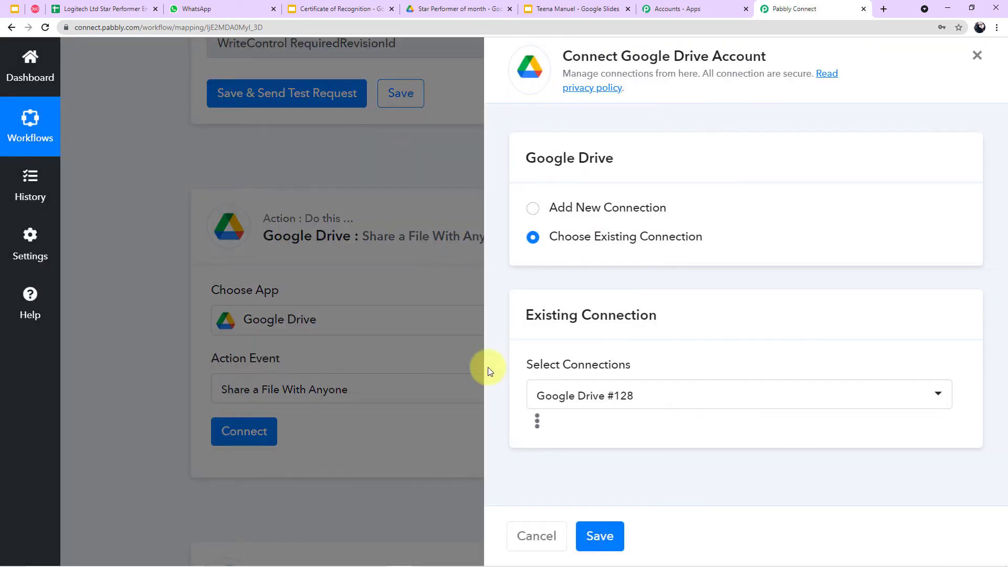
left_click(610, 206)
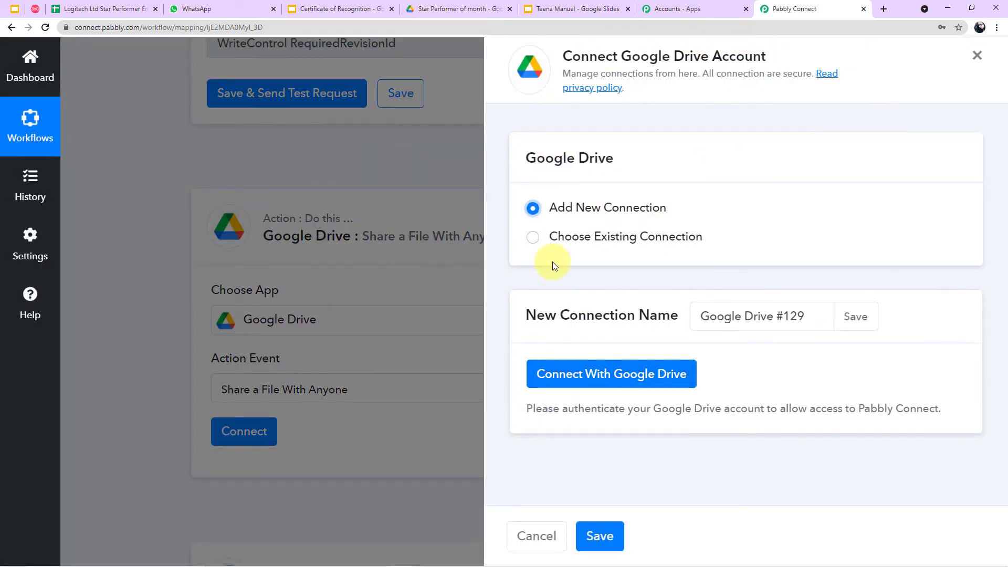
left_click(533, 238)
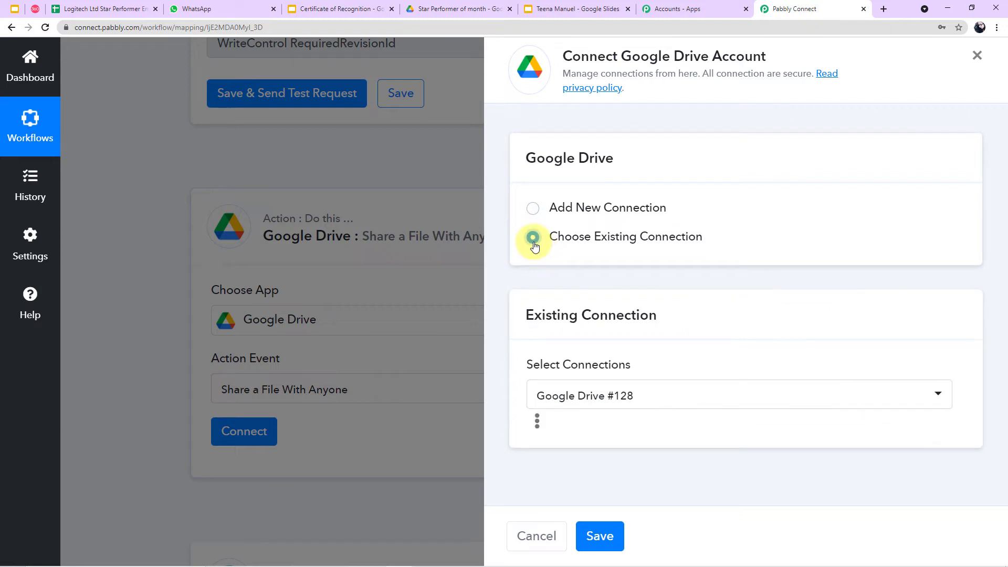
left_click(533, 210)
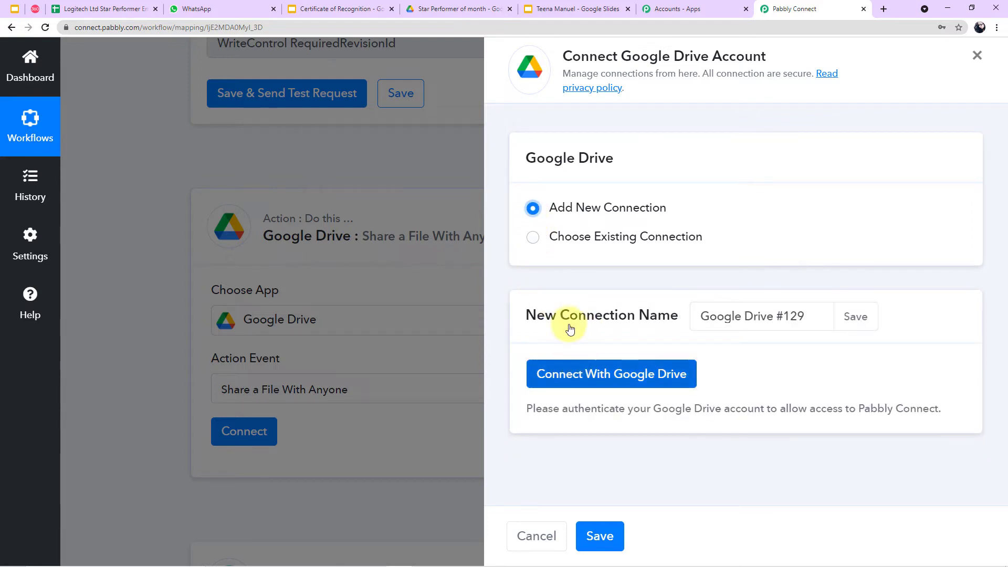
left_click(533, 238)
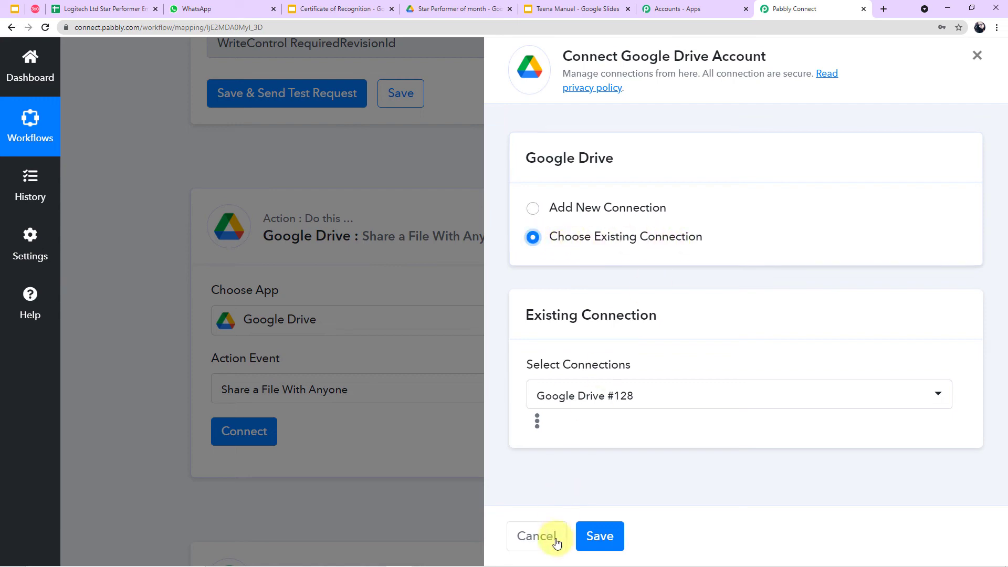
left_click(599, 536)
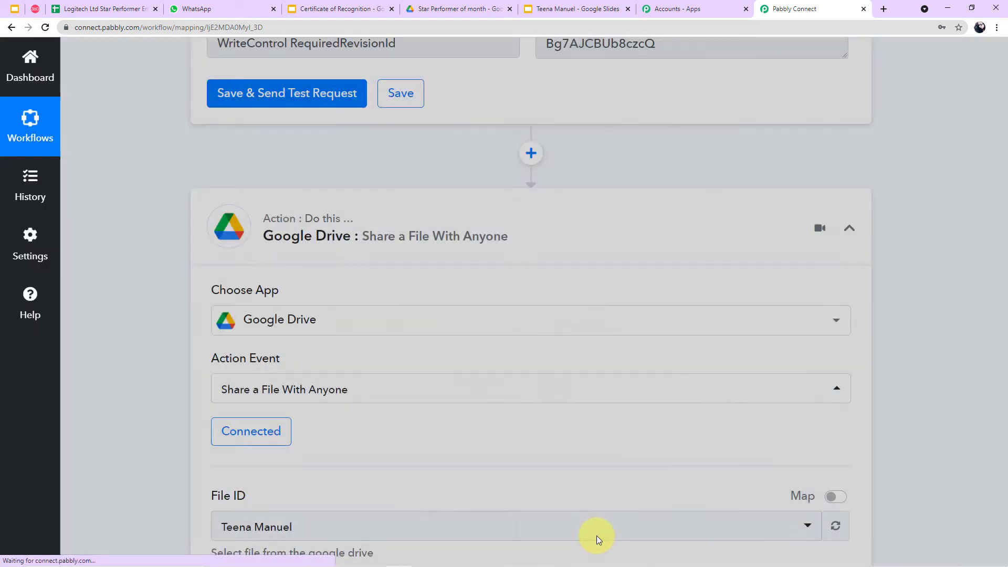
- Enable mapping for the File ID and map it to the PresentationId from the Google Slides step
scroll(386, 409, "down", 3)
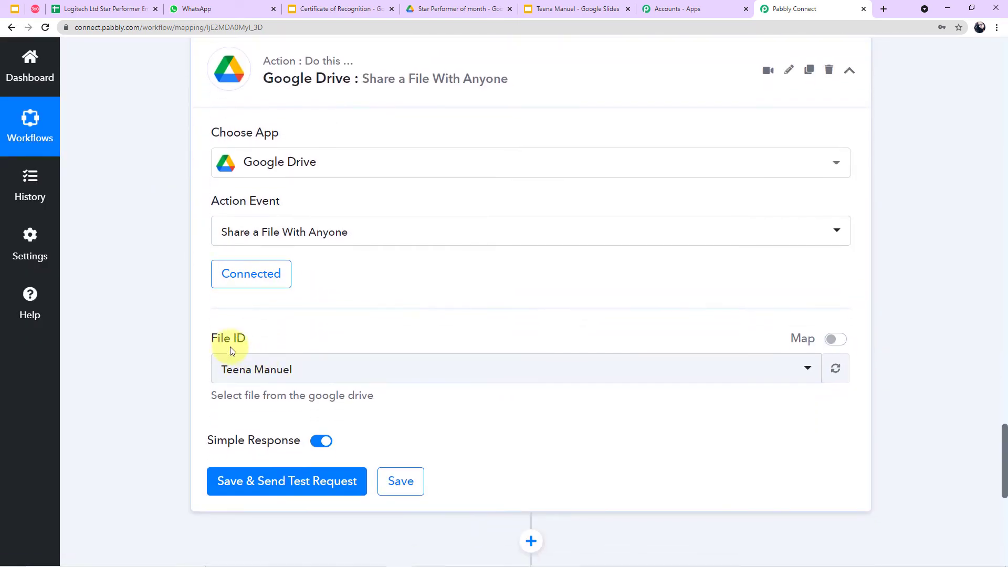
scroll(309, 348, "up", 10)
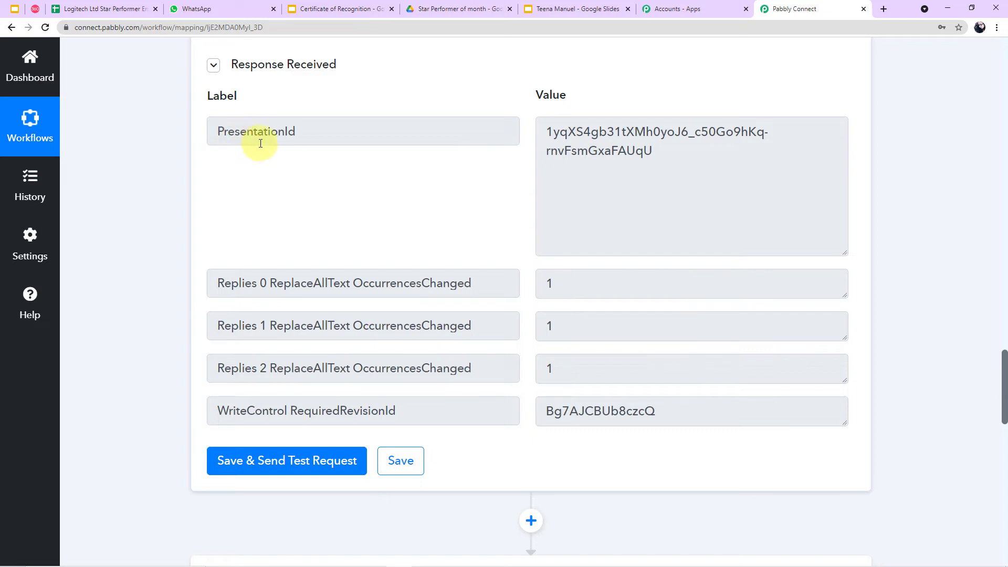
scroll(374, 263, "down", 10)
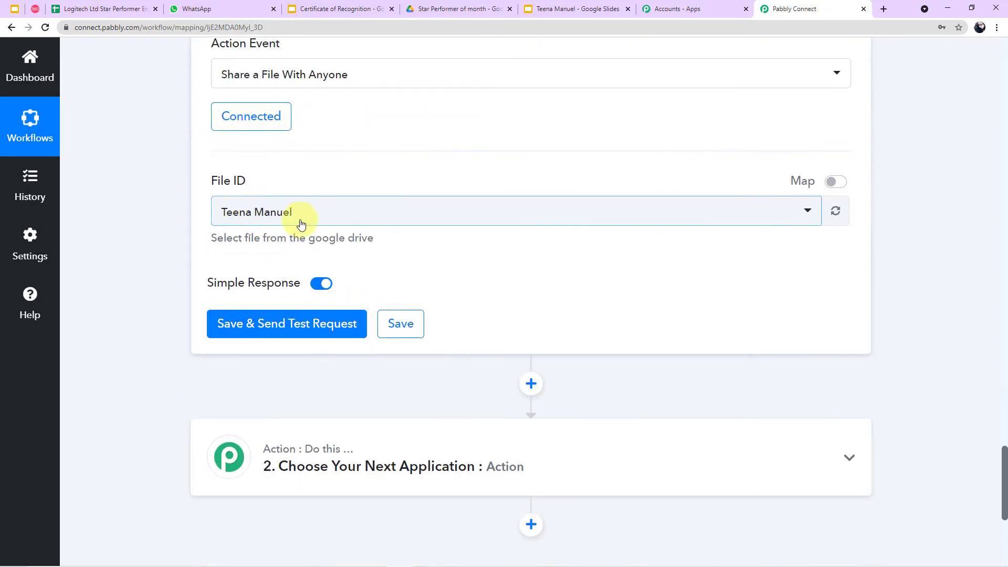
left_click(834, 182)
triple_click(754, 213)
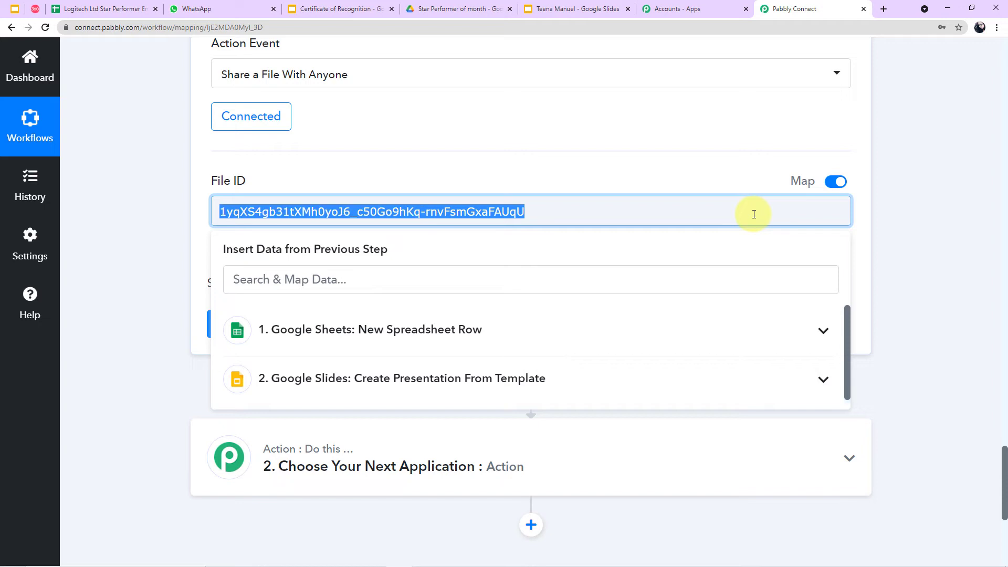
key("BackSpace")
left_click(292, 378)
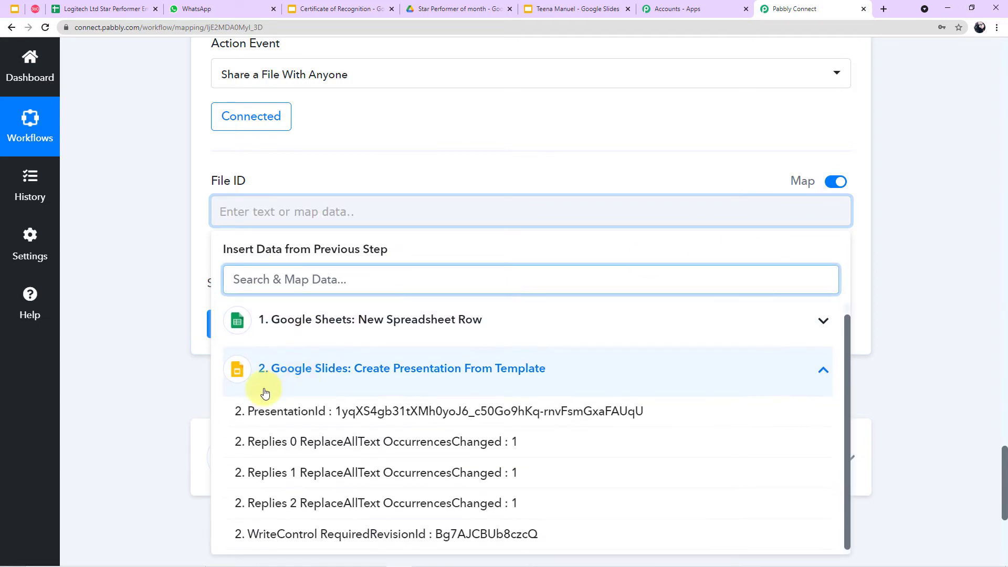
left_click(552, 412)
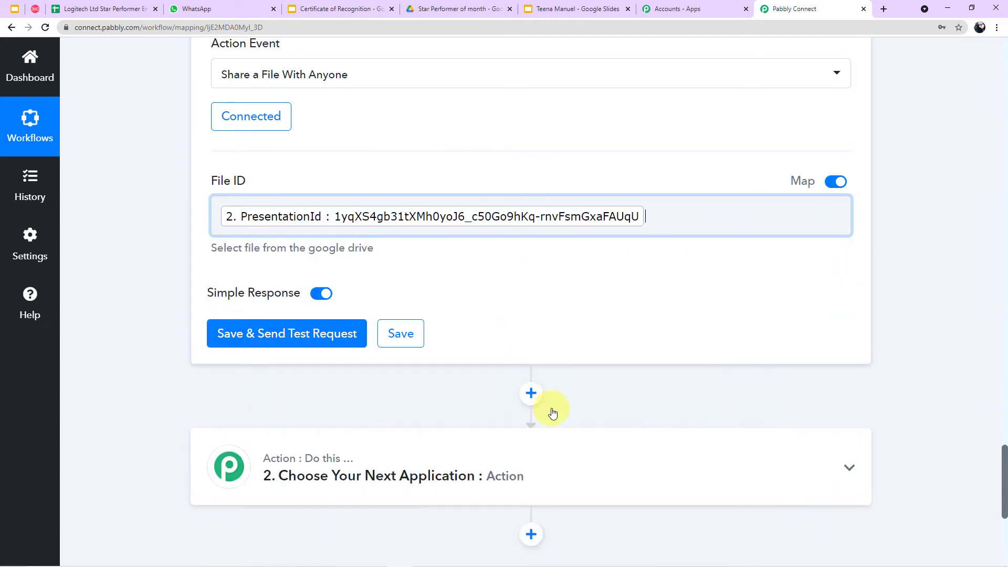
left_click(476, 158)
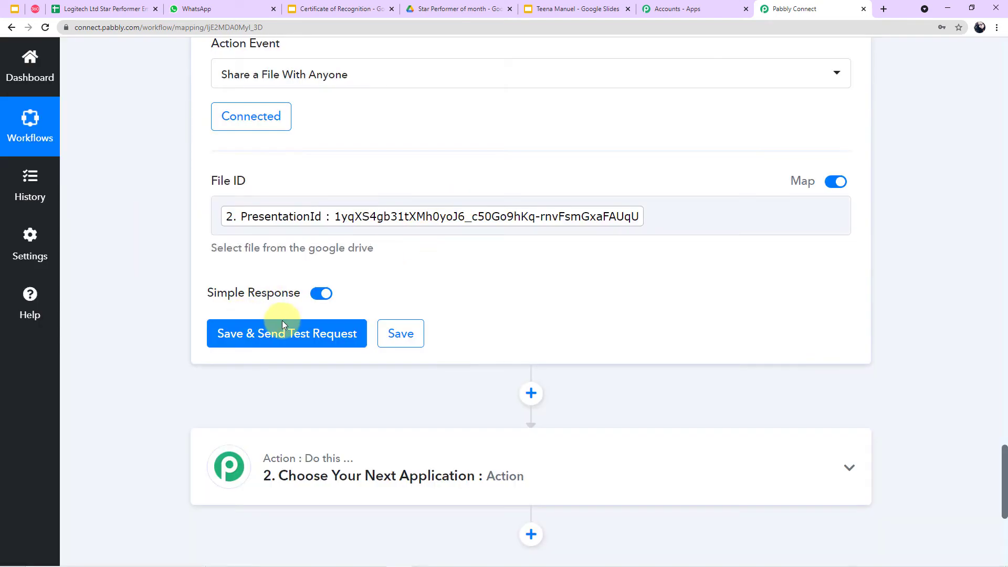
- Save the Google Drive sharing action with a test request and review the received response
left_click(281, 339)
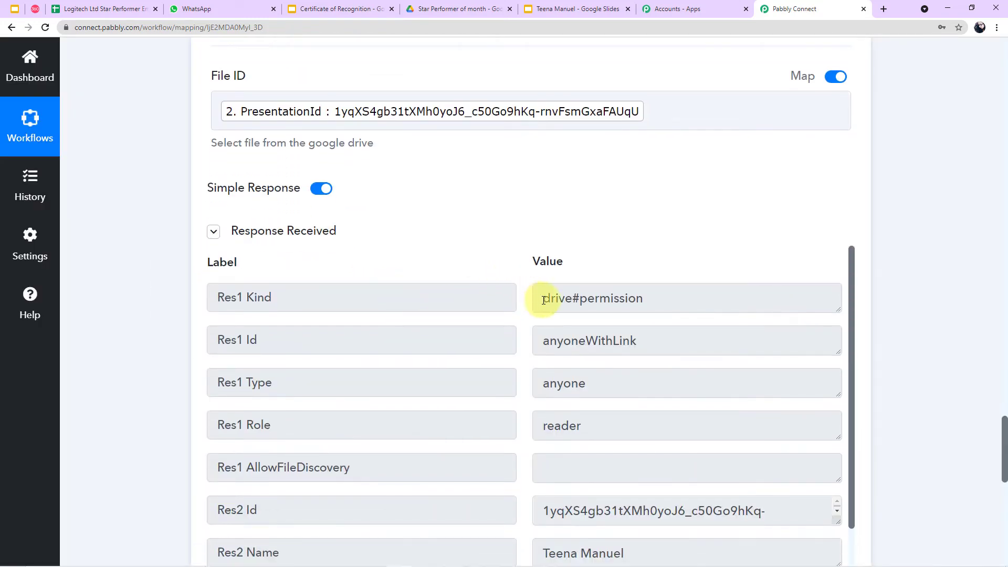
scroll(499, 389, "down", 5)
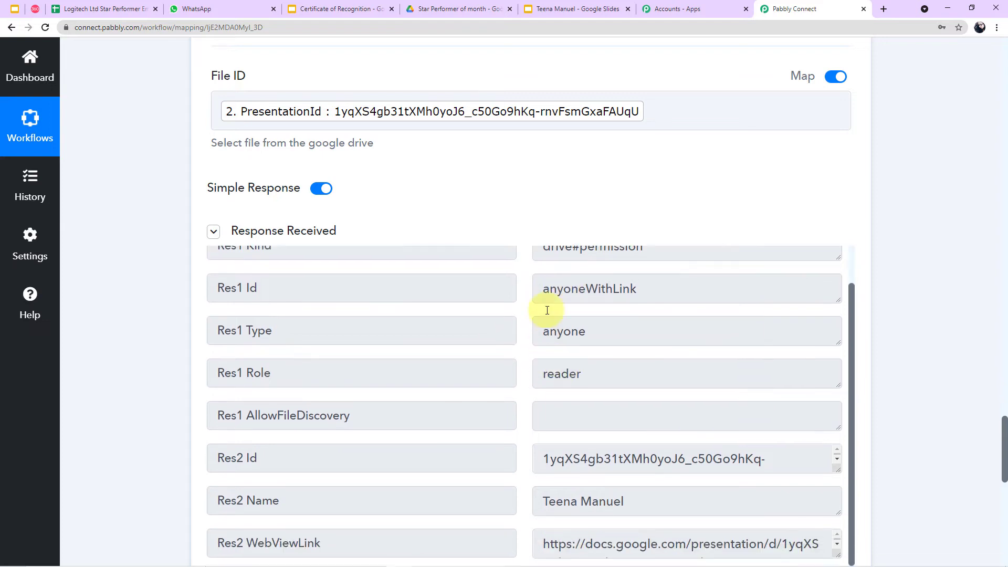
- Examine the export links in the Google Drive sharing response, including the PDF link
scroll(371, 359, "down", 1)
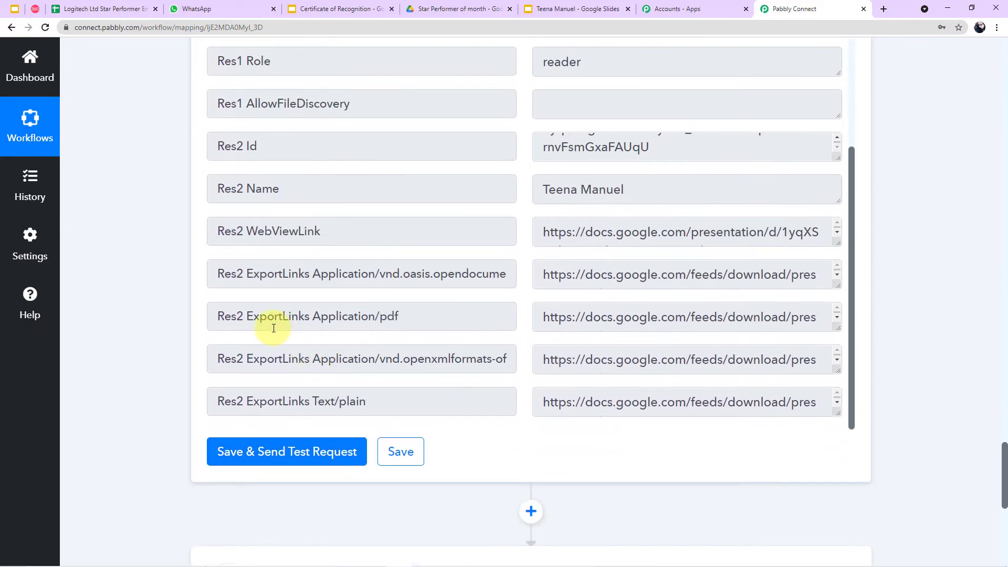
left_click_drag(236, 315, 720, 337)
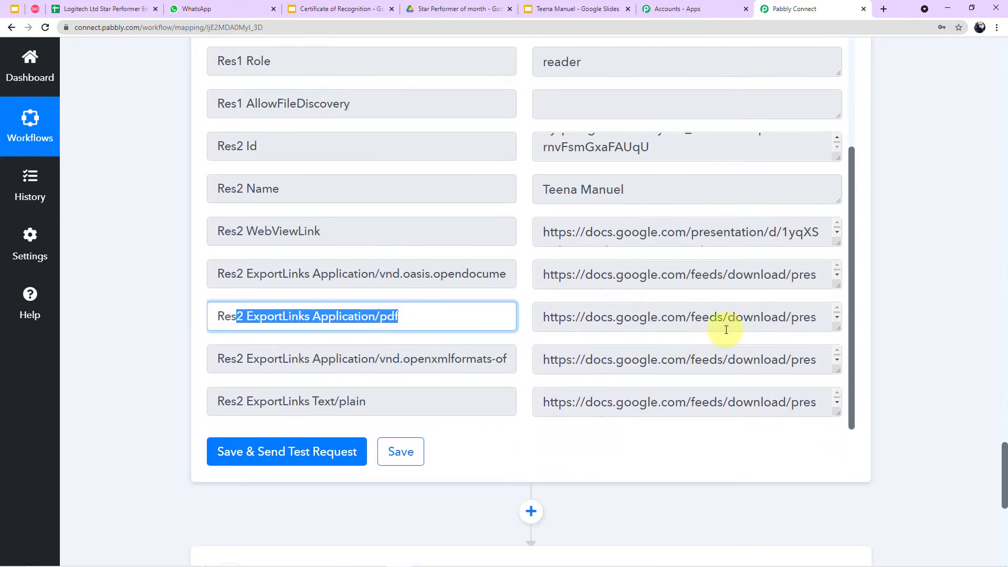
left_click(446, 270)
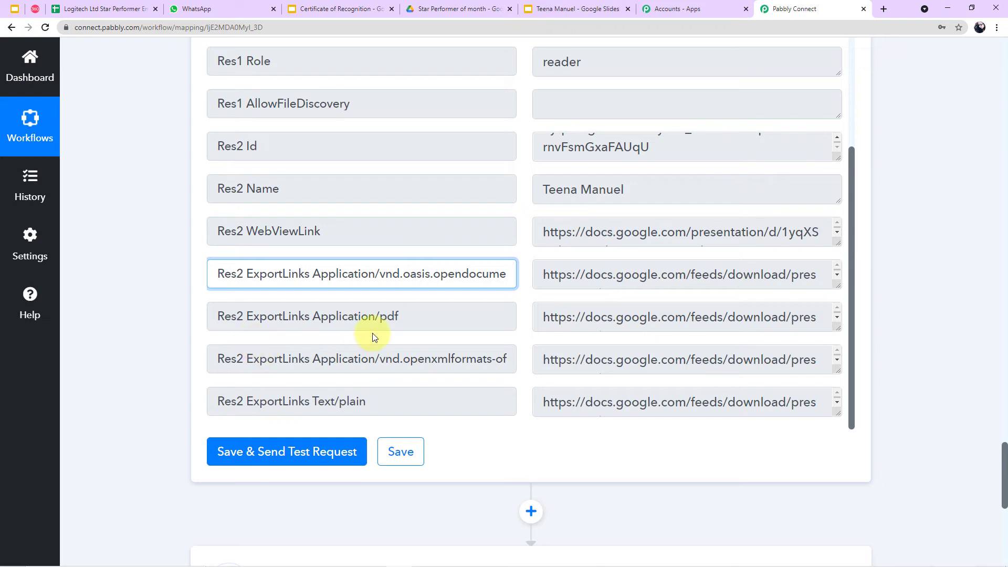
scroll(487, 305, "up", 3)
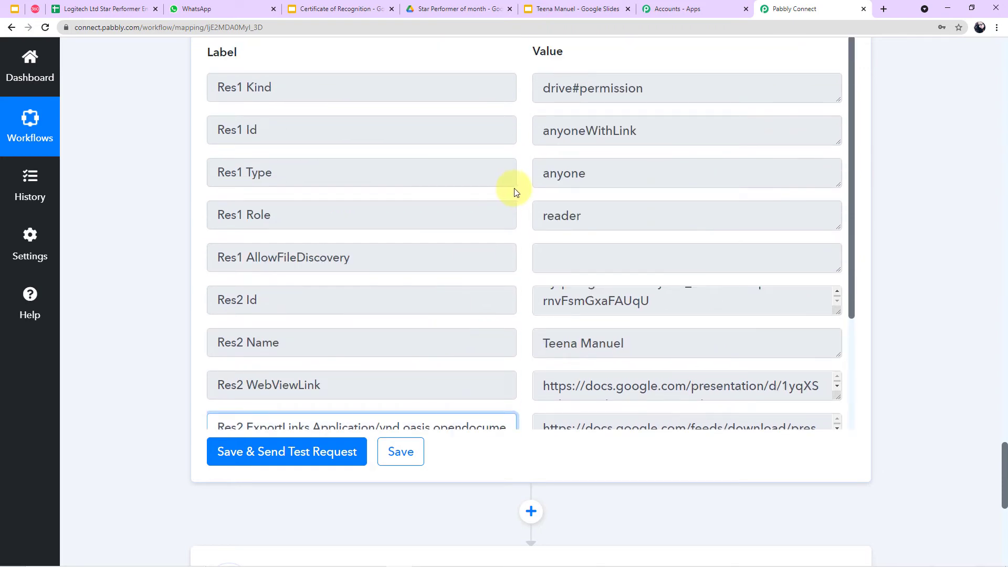
scroll(515, 205, "down", 10)
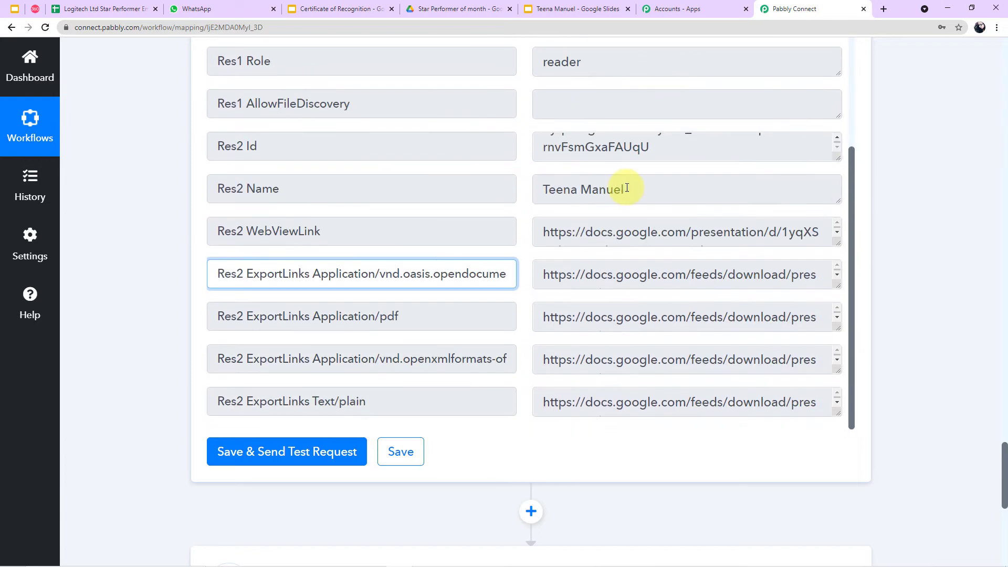
- Set up the next action with WhatsApp by 360Dialog as the app and Send Template Message as the event
scroll(505, 221, "down", 1)
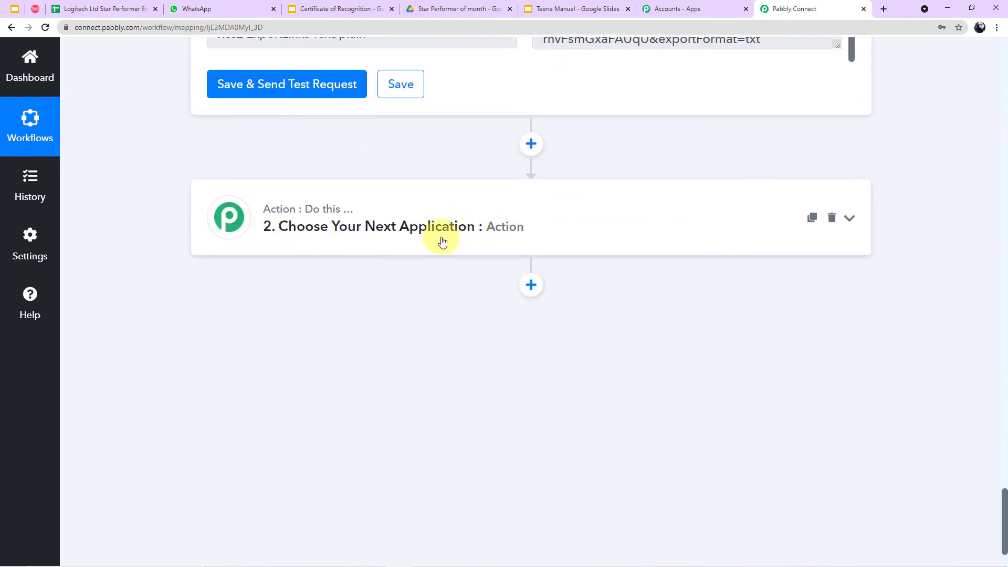
left_click(535, 234)
left_click(278, 314)
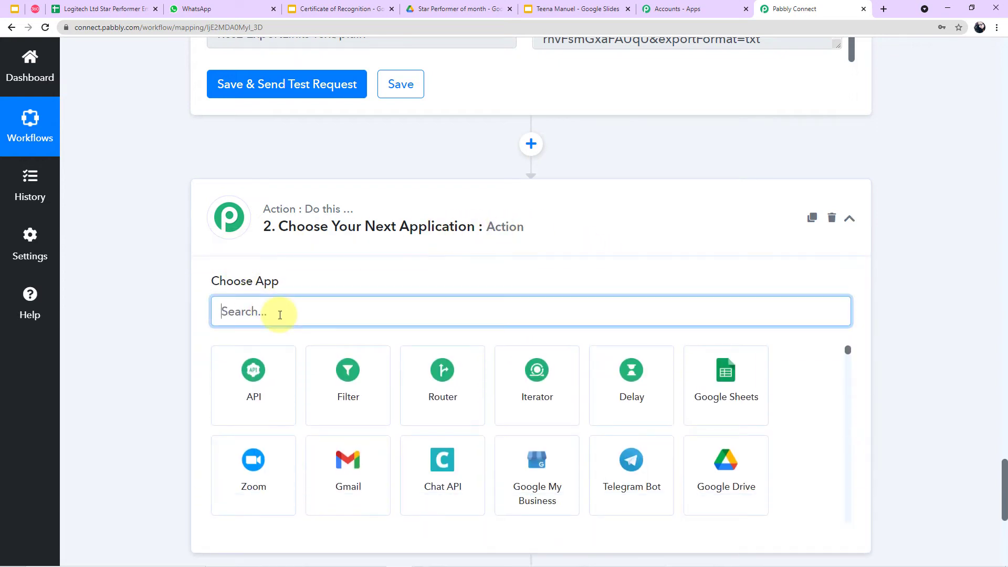
type("36")
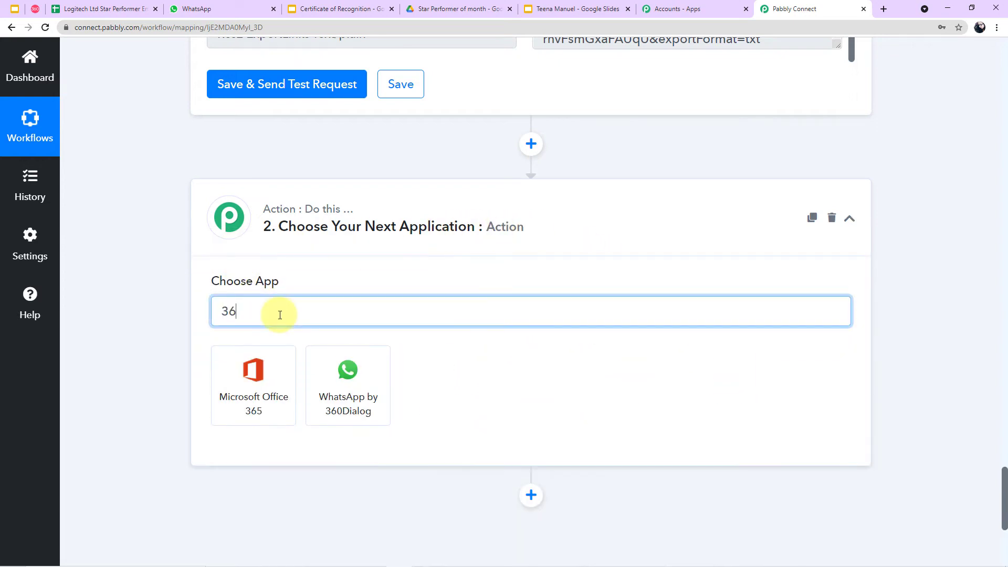
left_click(341, 396)
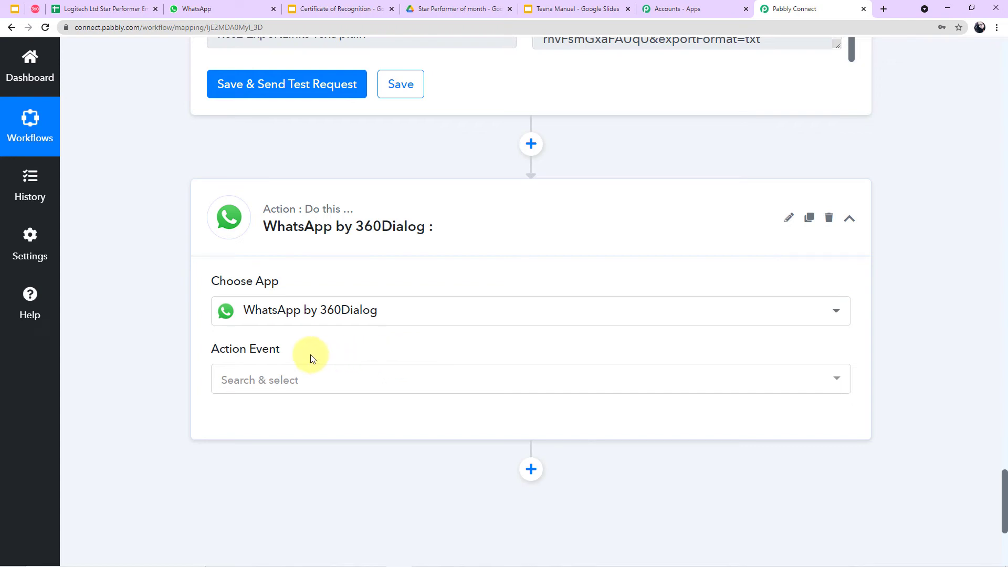
left_click(247, 379)
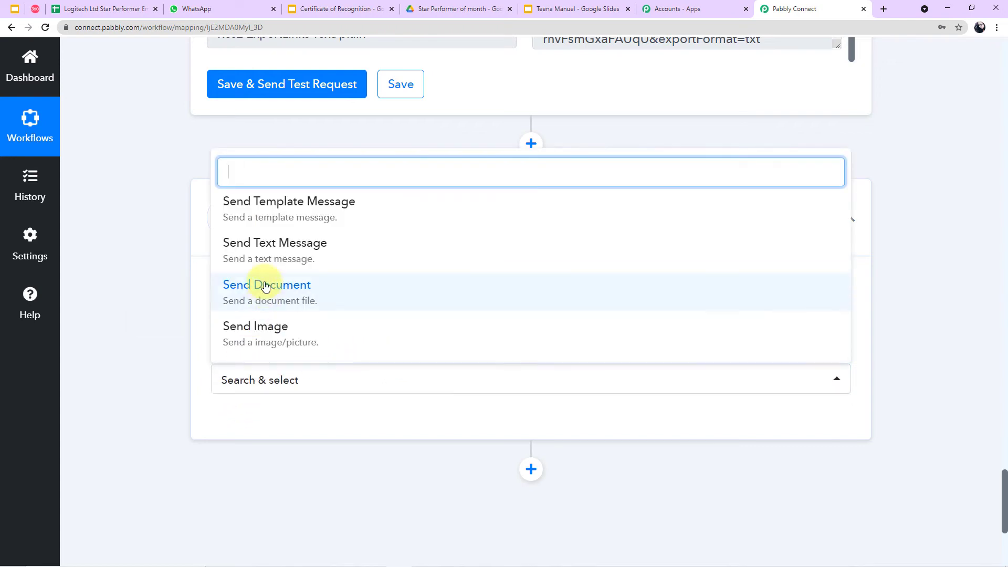
left_click(241, 201)
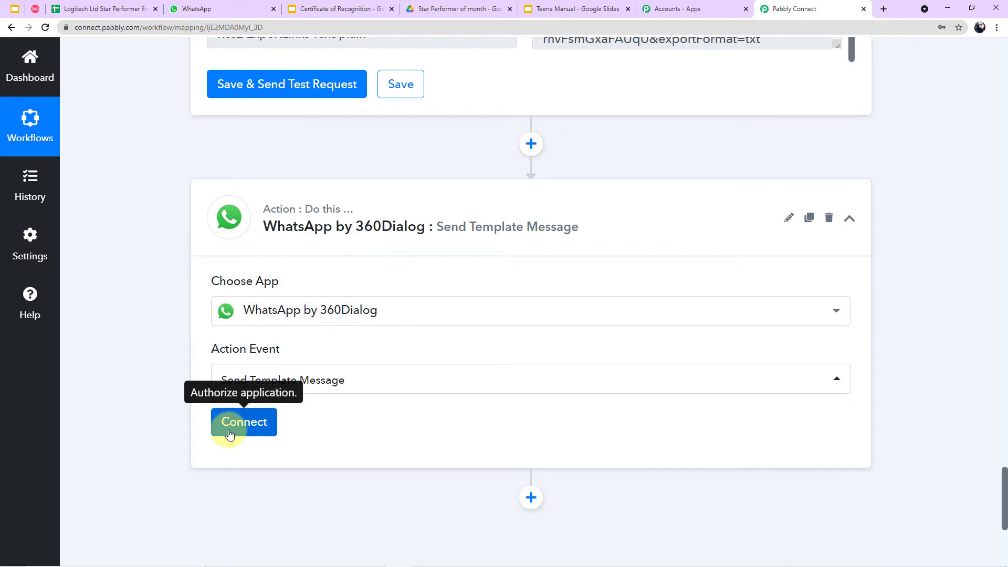
- Open the WhatsApp by 360Dialog connection settings and examine the API Key and Domain fields for a new connection
left_click(230, 432)
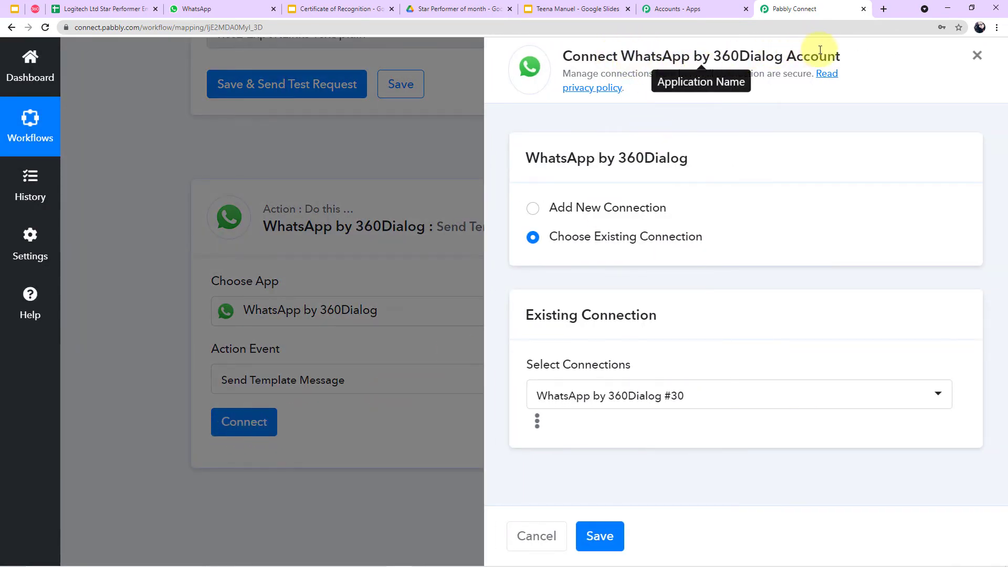
left_click(530, 212)
scroll(531, 214, "down", 1)
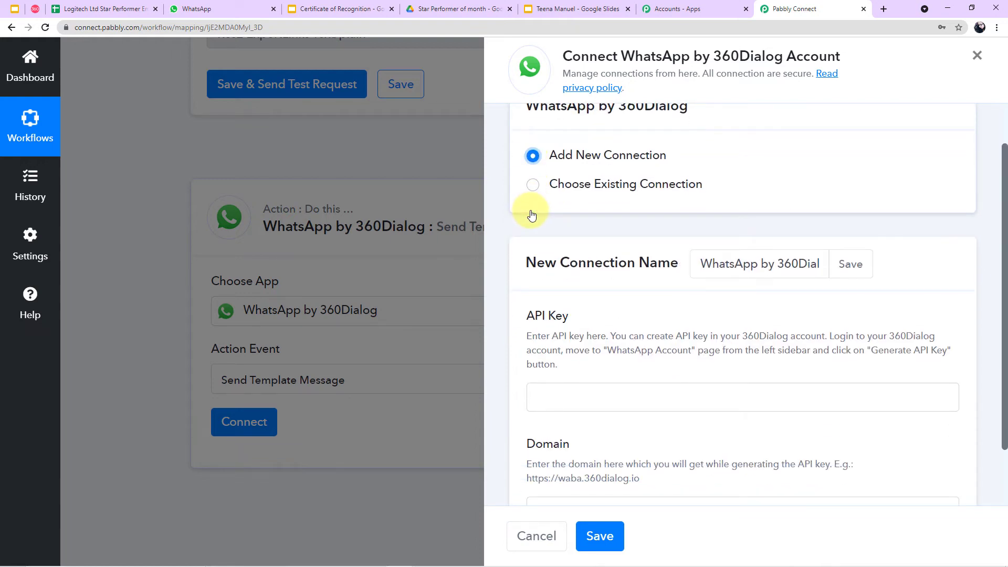
scroll(533, 214, "down", 1)
scroll(550, 325, "down", 1)
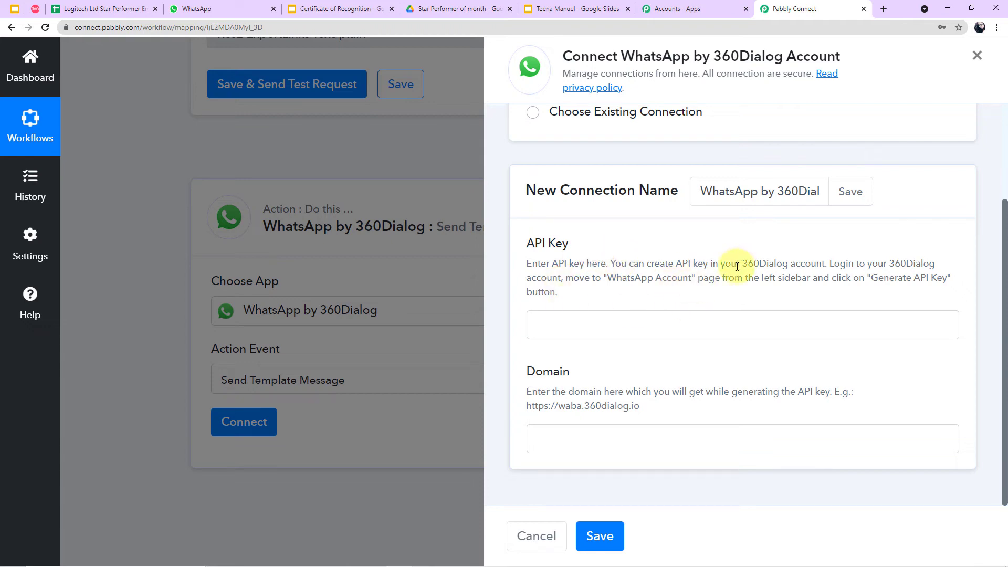
- Switch to the 360 Client Hub and check where the WhatsApp account's API key is generated
left_click(682, 9)
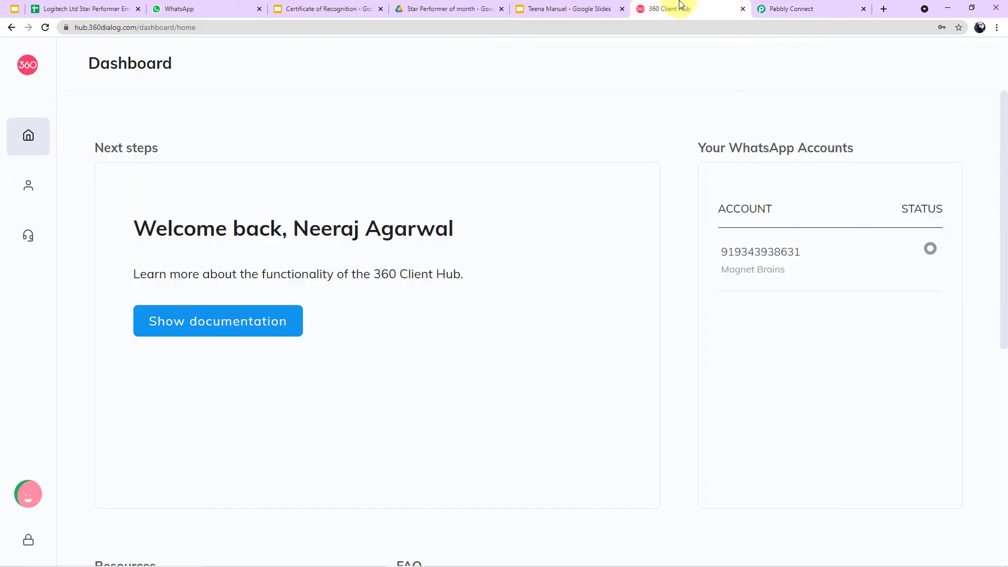
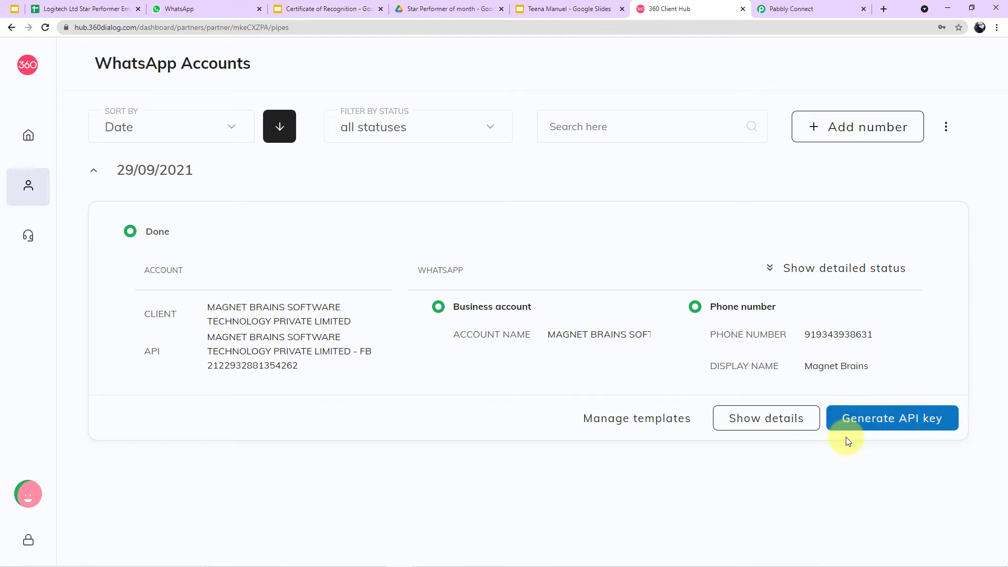
left_click(803, 8)
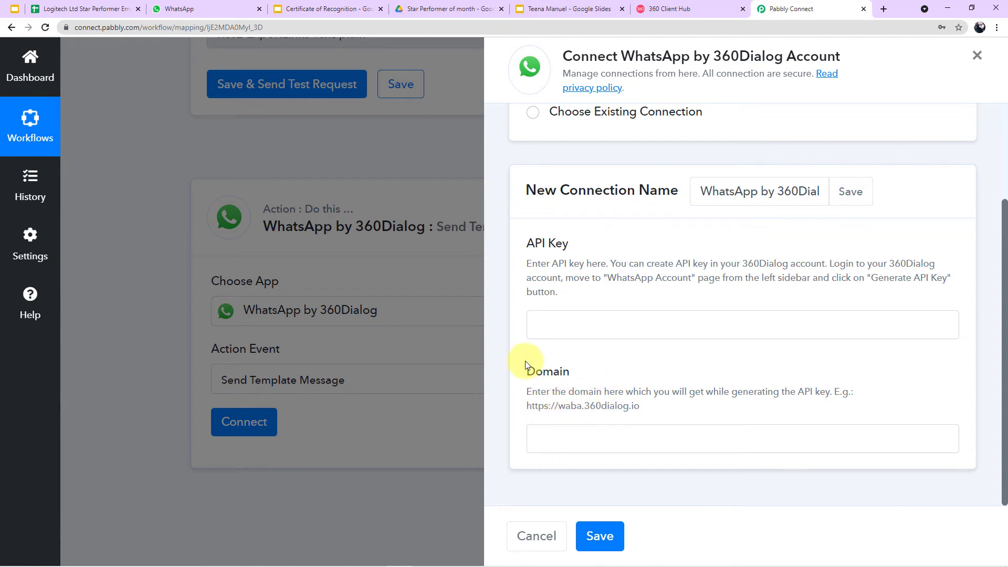
left_click(674, 9)
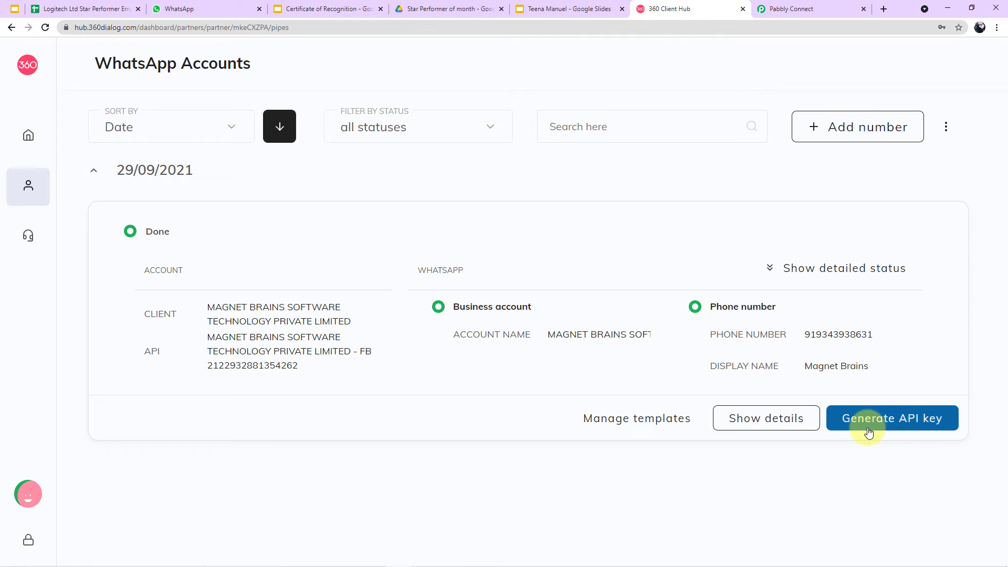
- Switch back to Pabbly Connect and connect the action using the existing connection WhatsApp by 360Dialog #30
left_click(816, 7)
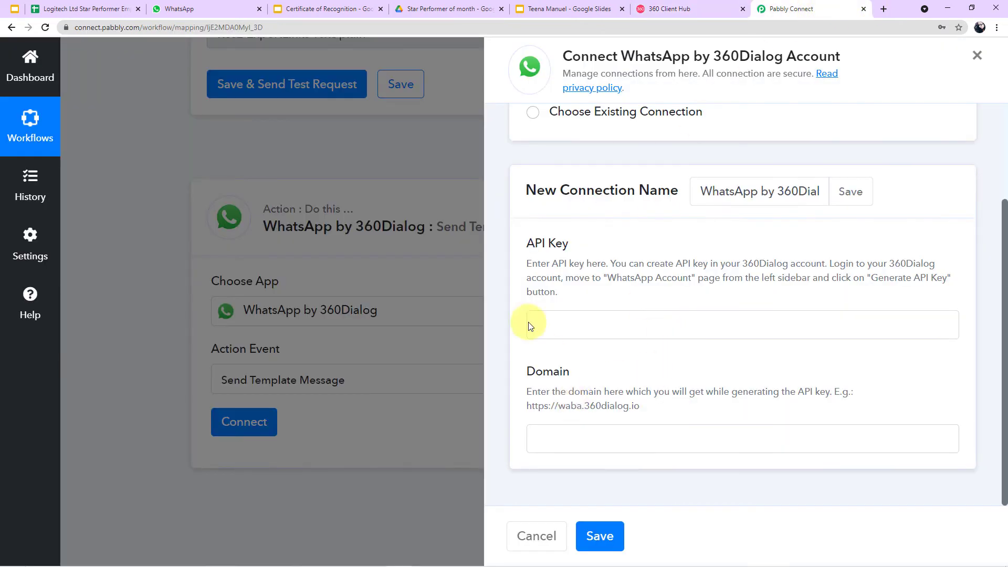
scroll(563, 297, "up", 1)
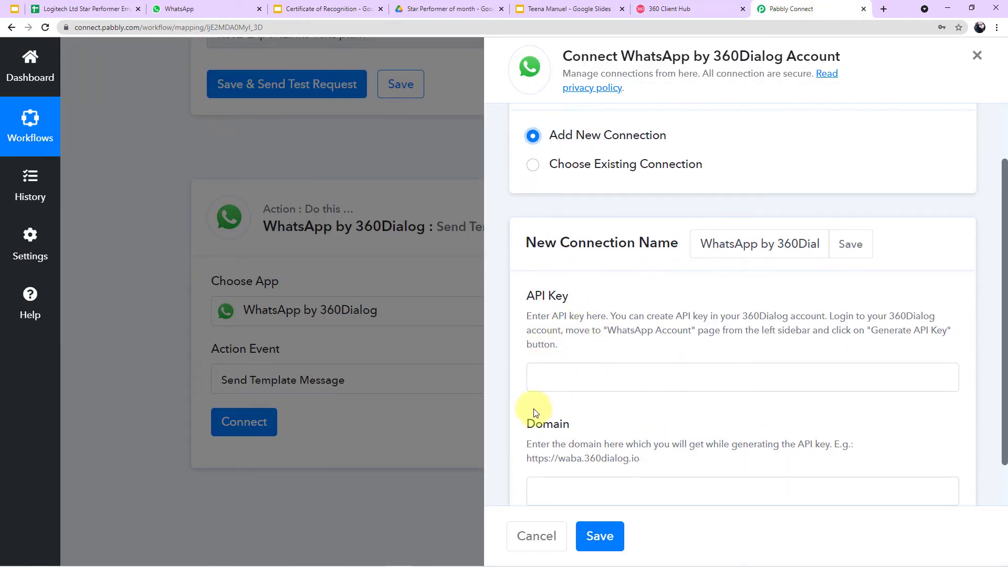
left_click(533, 166)
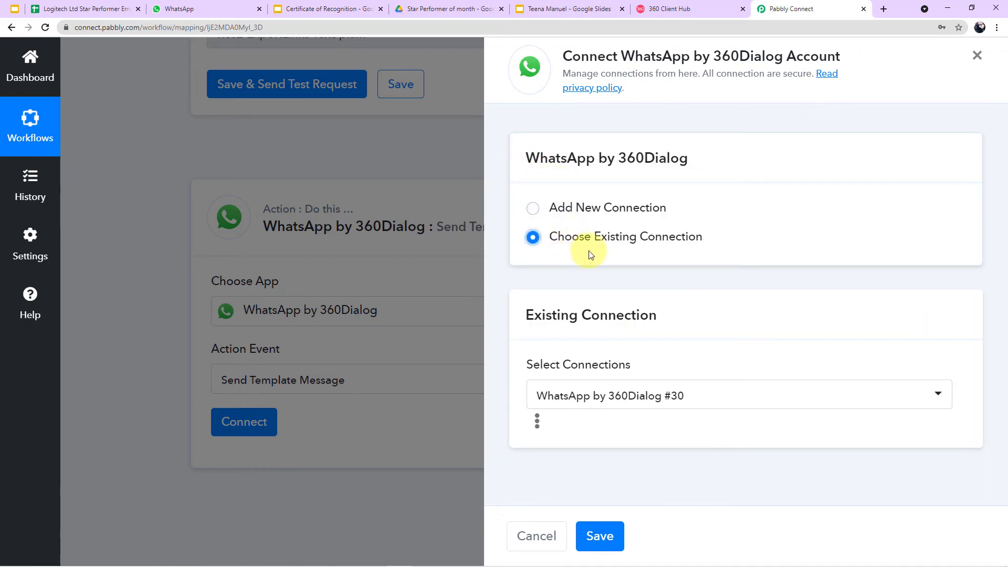
left_click(604, 531)
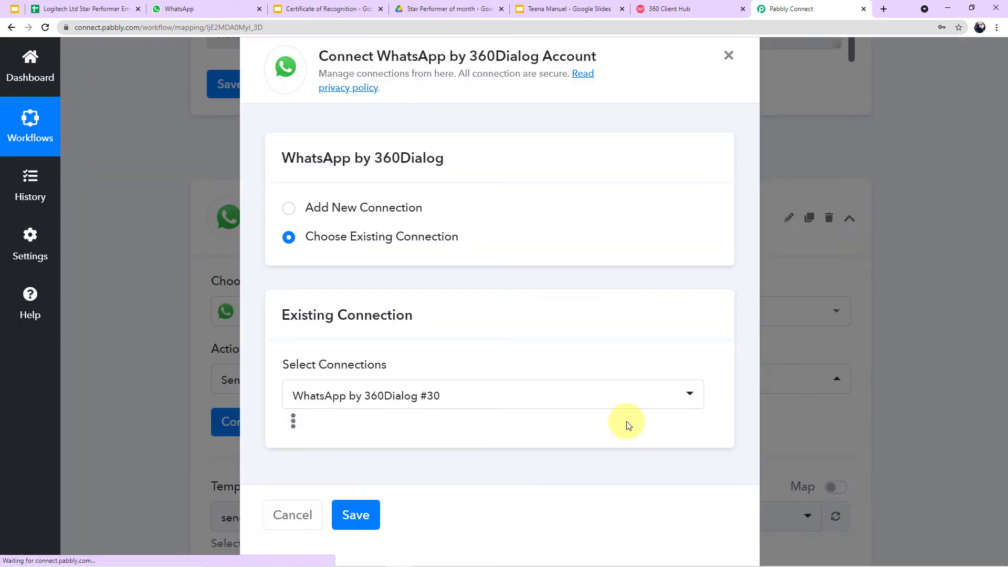
- Review the fields of the Send Template Message action and open the list of available templates
scroll(199, 299, "down", 1)
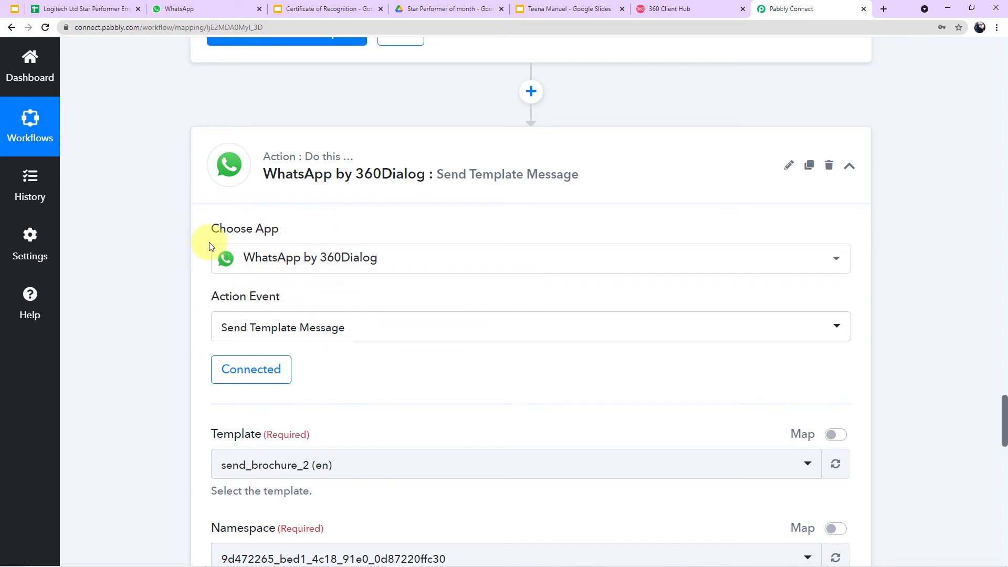
scroll(305, 321, "down", 2)
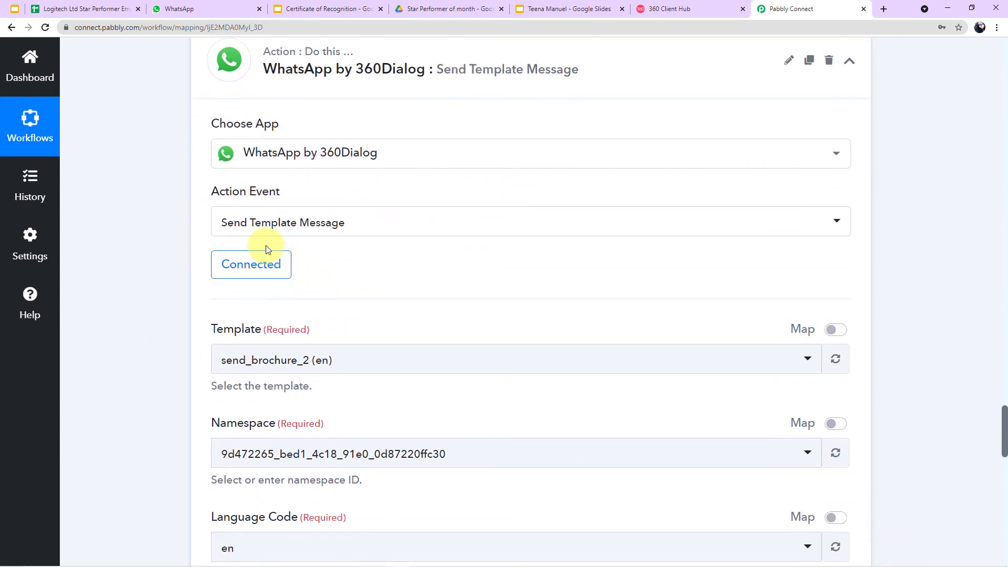
scroll(255, 274, "down", 1)
scroll(233, 259, "down", 7)
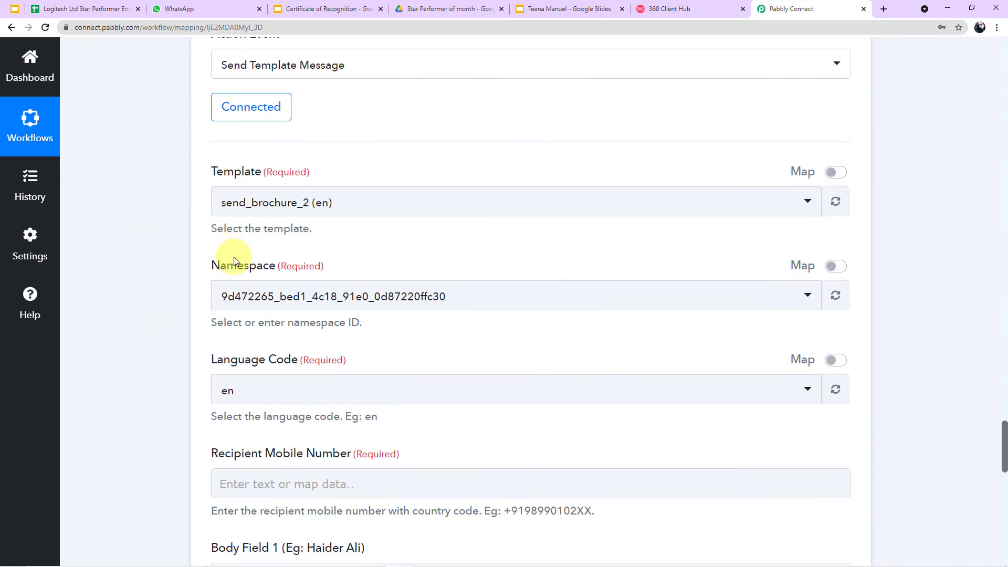
scroll(304, 299, "up", 3)
scroll(303, 297, "up", 2)
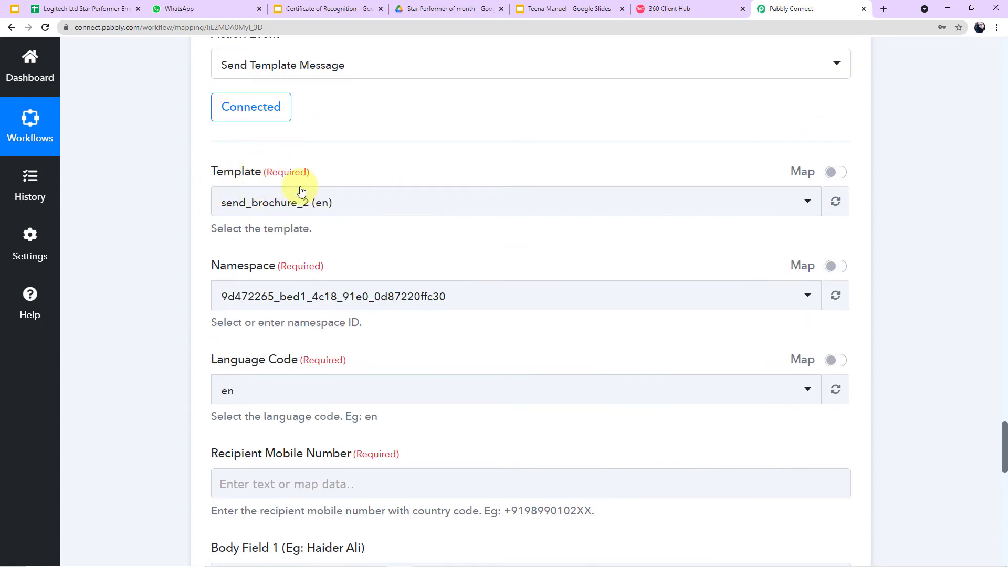
left_click(446, 210)
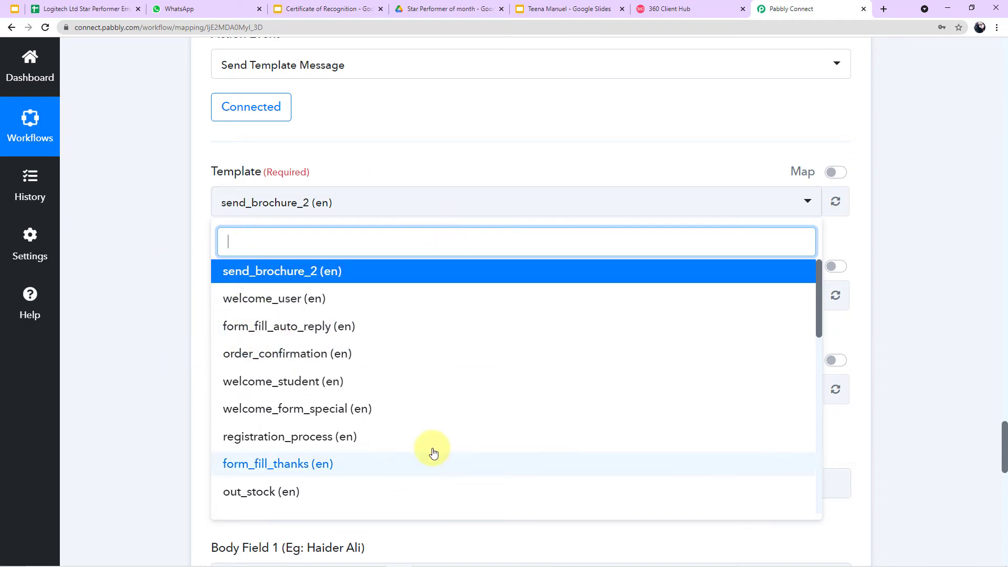
- Switch to the 360 Client Hub and look through the WhatsApp account's message templates
left_click(667, 5)
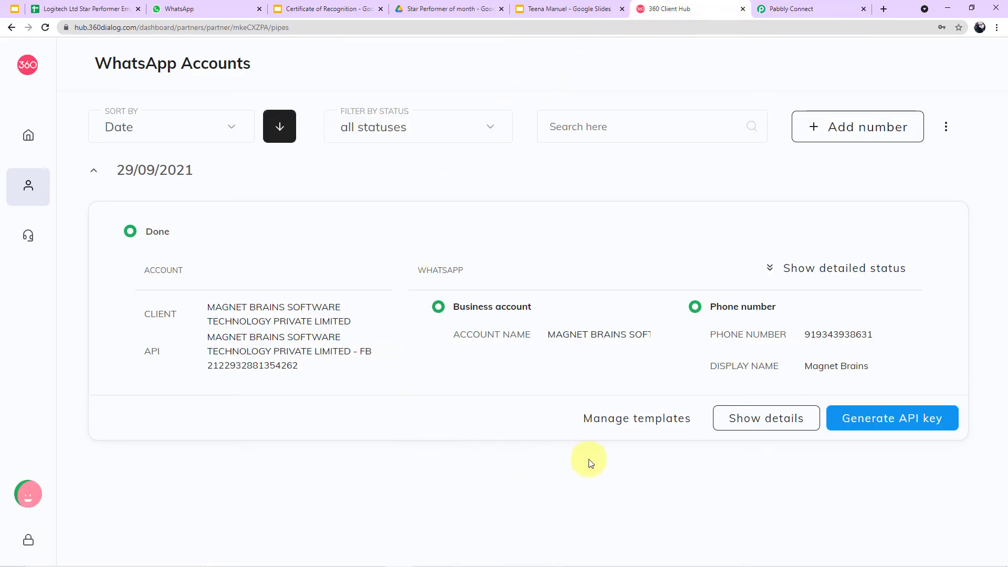
left_click(596, 420)
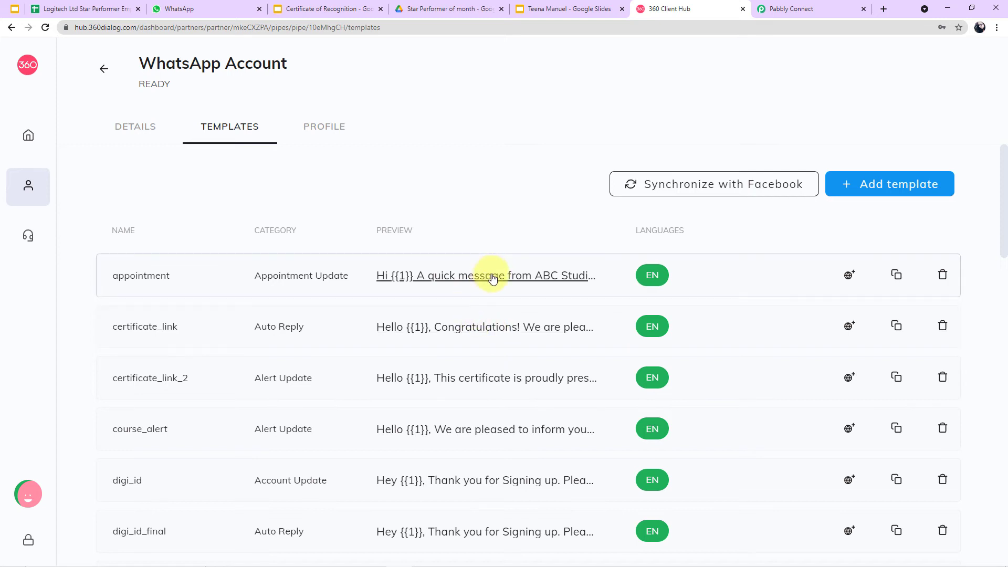
scroll(479, 433, "down", 2)
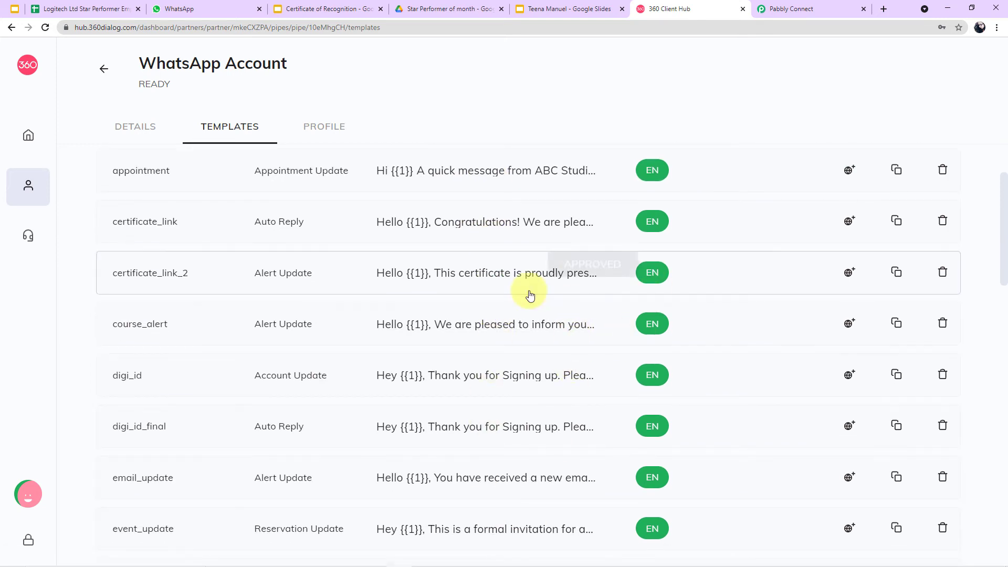
scroll(524, 387, "up", 2)
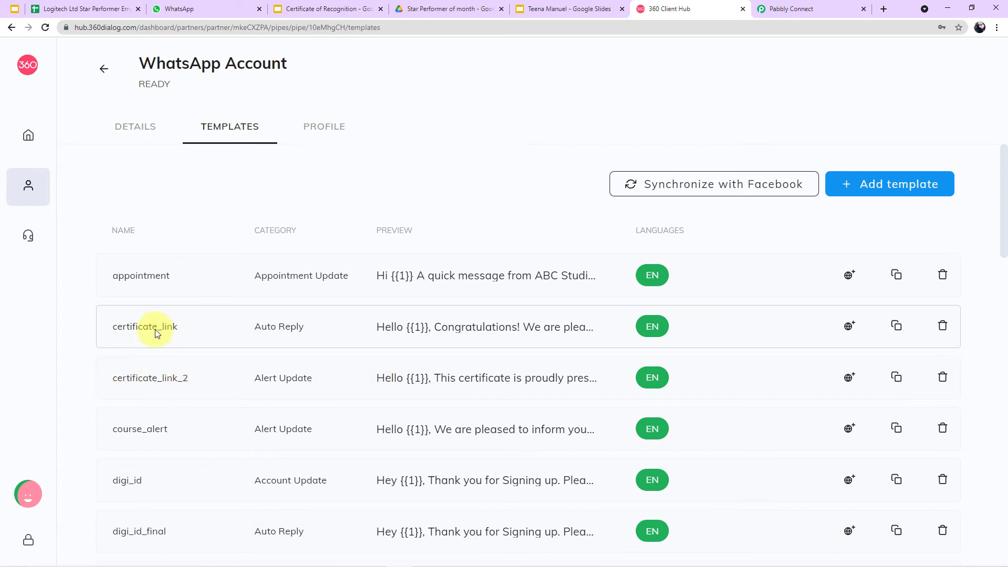
- Preview the certificate_link template, read its message body and placeholders, and return to the template list
left_click(465, 340)
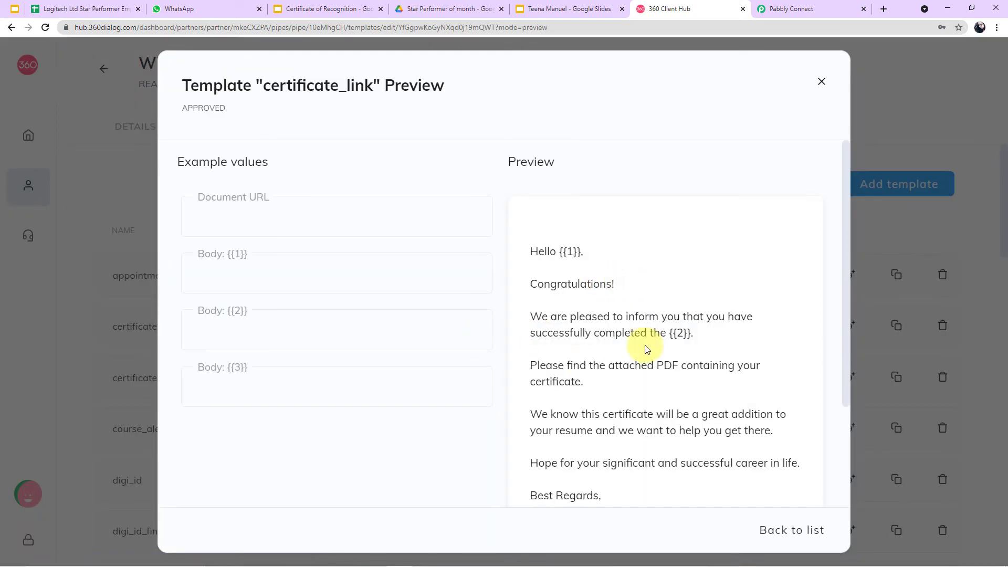
scroll(569, 391, "down", 2)
scroll(596, 258, "up", 1)
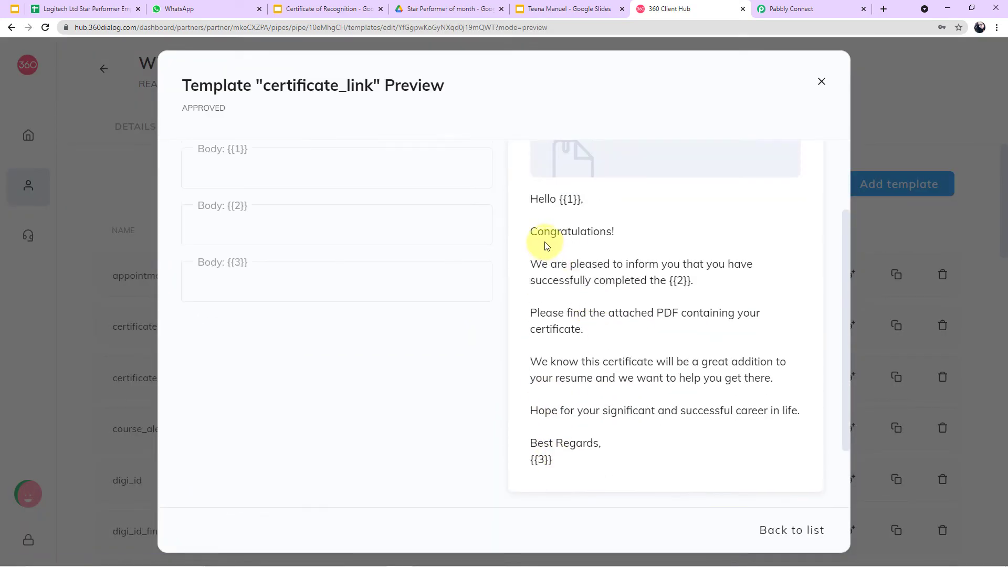
left_click(880, 116)
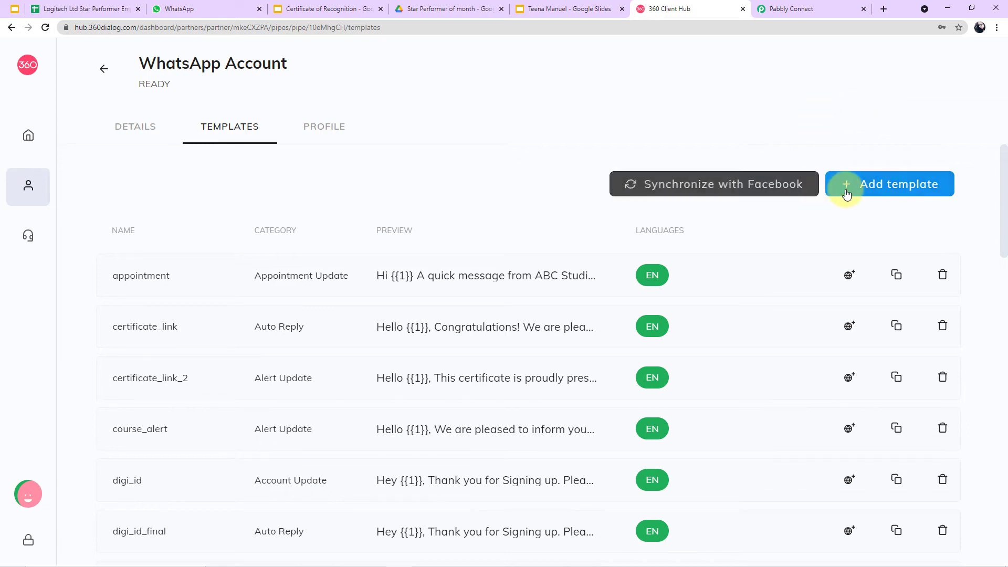
- Open the form for a new message template, look over its fields, and return to the template list
left_click(886, 188)
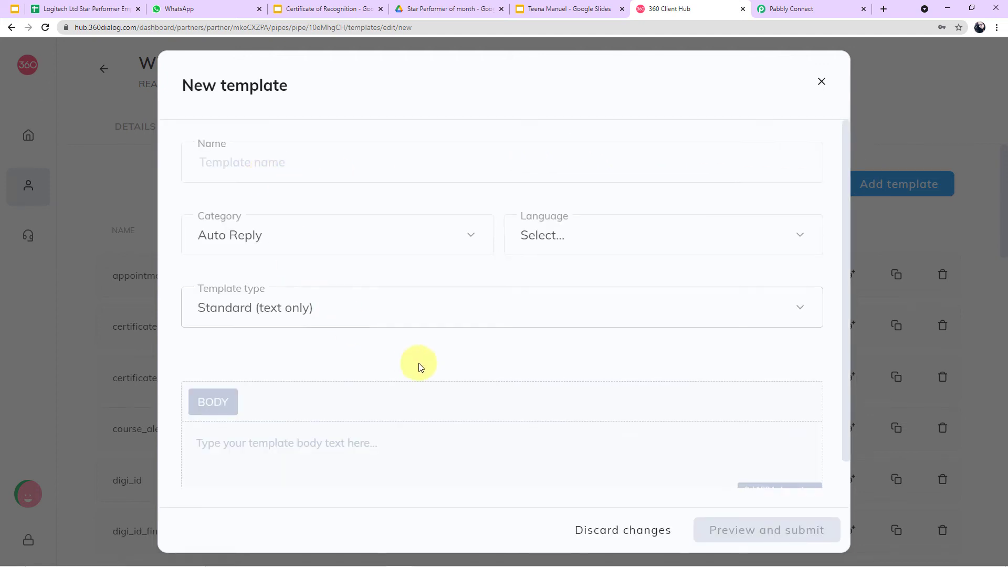
left_click_drag(216, 420, 546, 439)
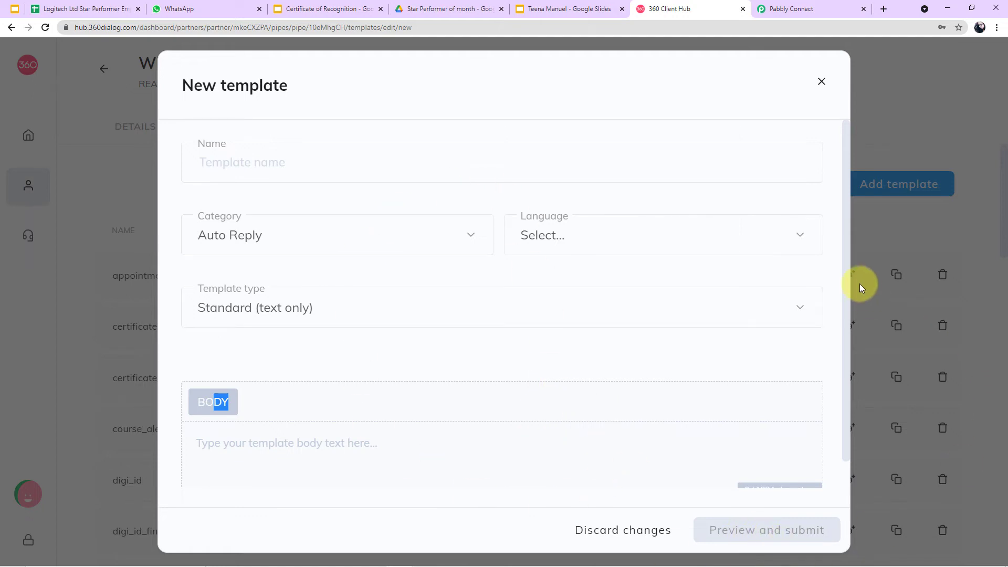
left_click(883, 233)
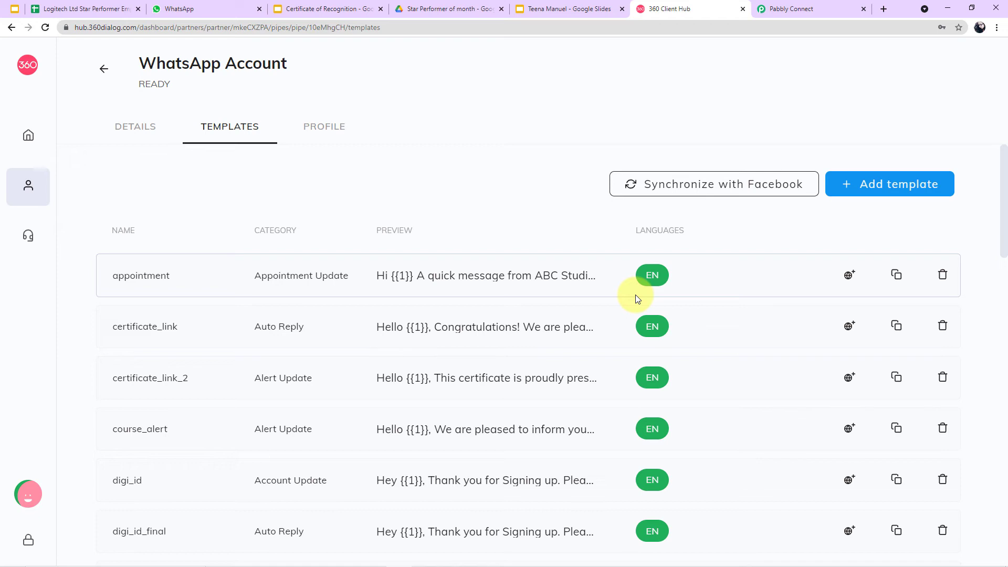
scroll(604, 283, "down", 2)
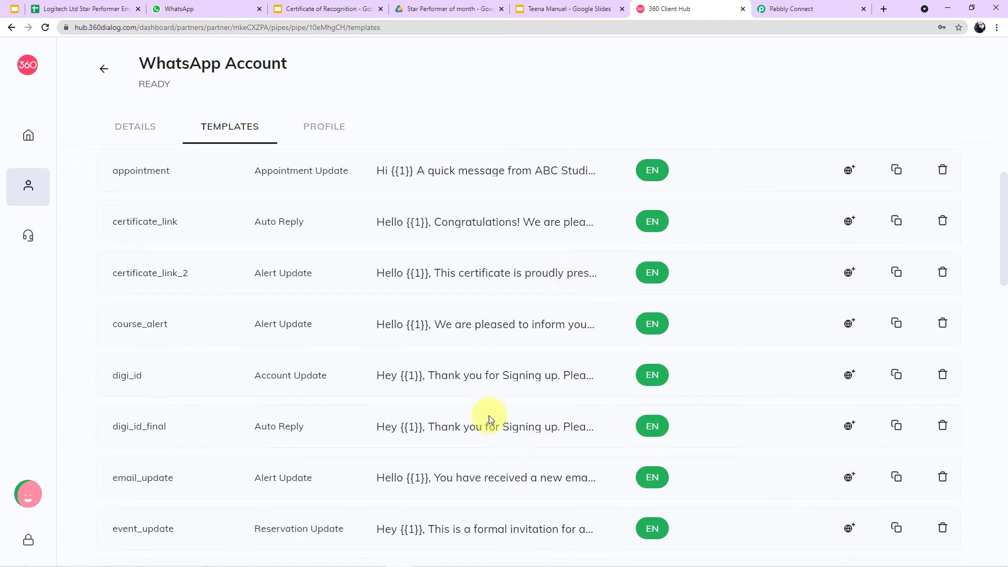
scroll(512, 344, "up", 1)
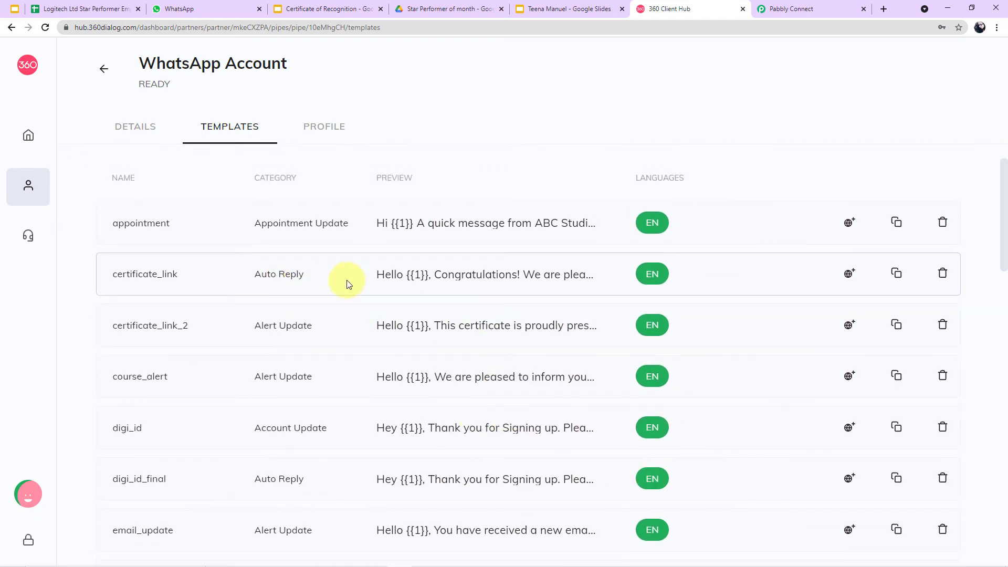
- Switch to Pabbly Connect and select certificate_link (en) as the template for the WhatsApp message
left_click(801, 8)
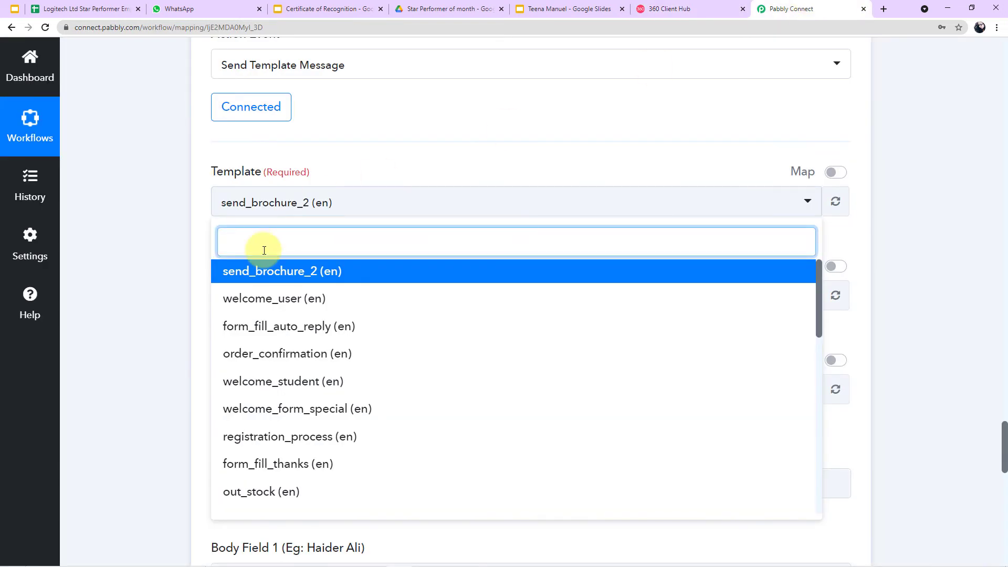
type("cer")
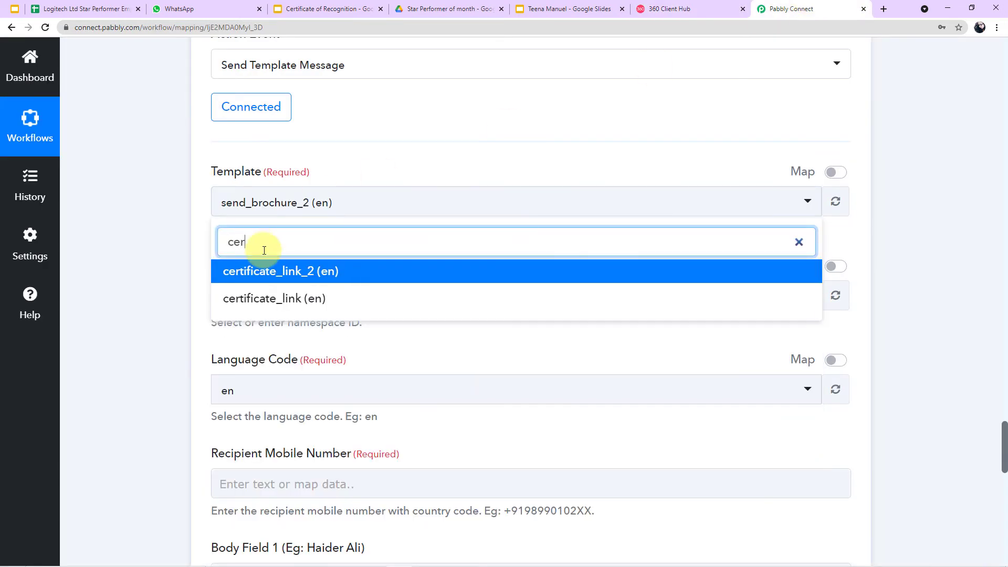
left_click(268, 292)
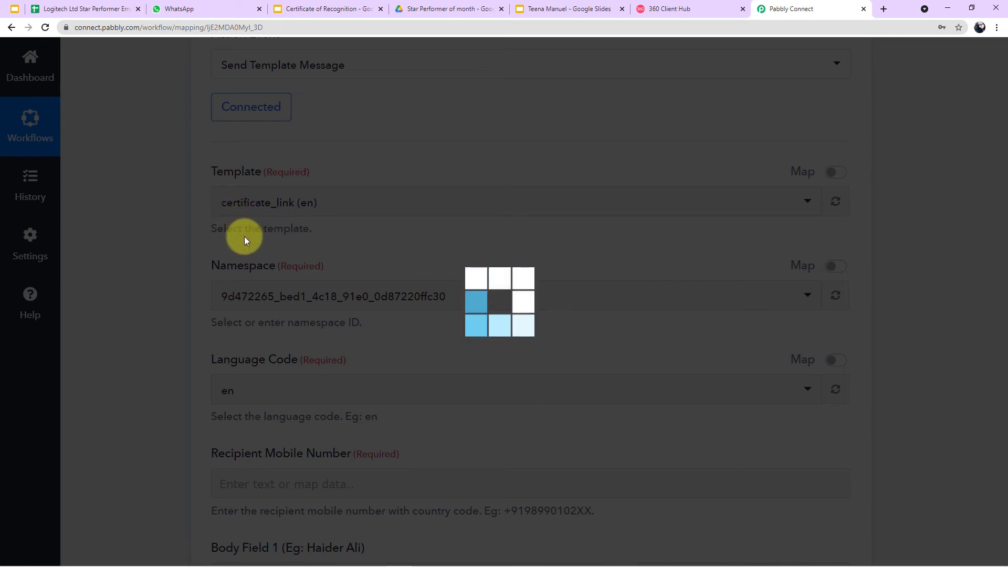
- Preview the certificate_link template again in the 360 Client Hub and compare it with the action's fields in Pabbly Connect
left_click(709, 9)
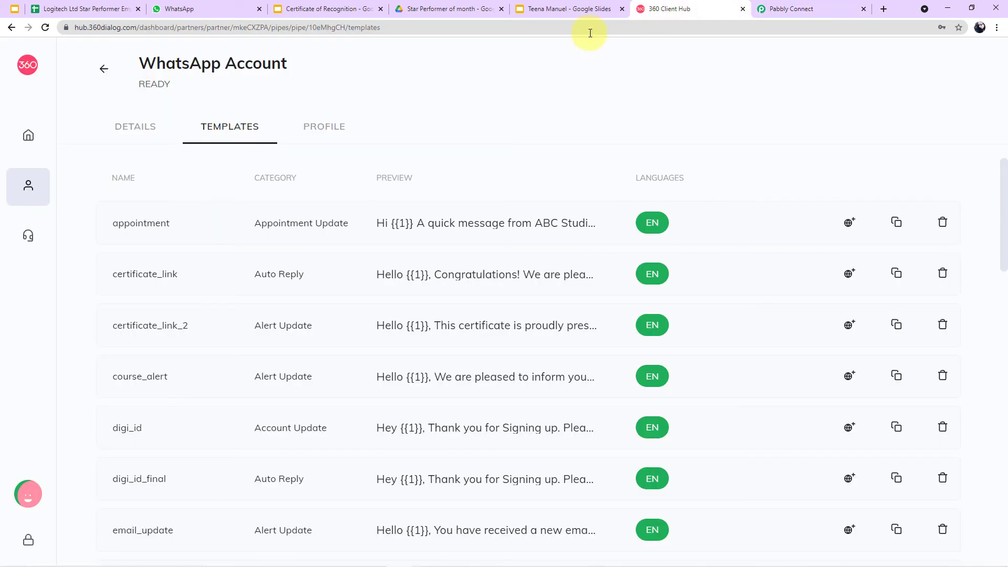
left_click(452, 268)
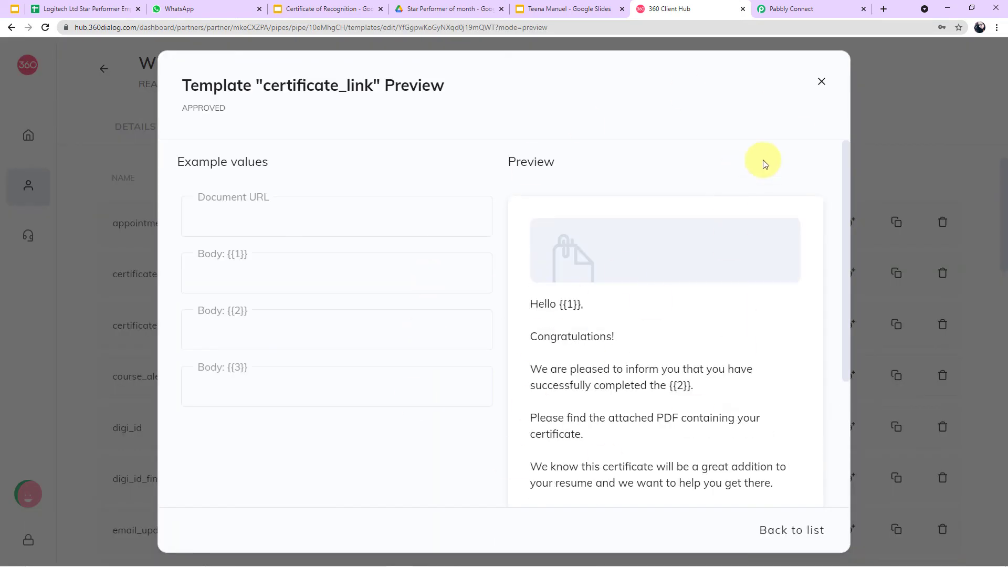
left_click(821, 83)
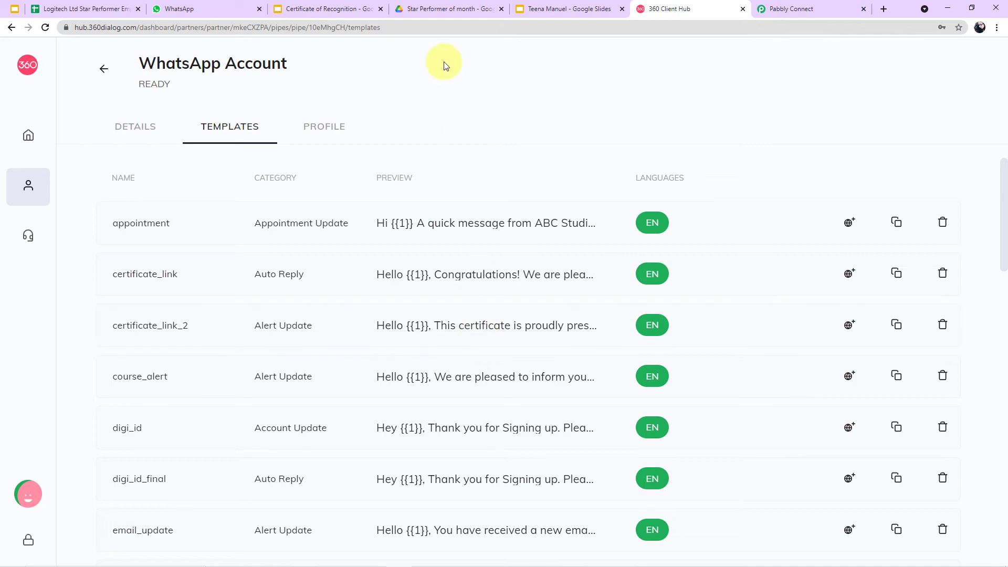
left_click(782, 9)
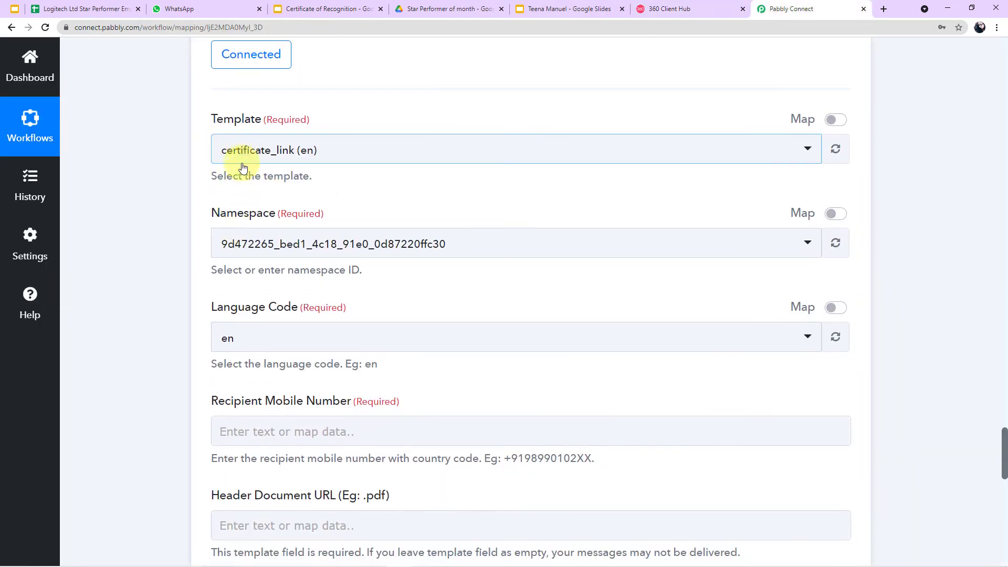
scroll(241, 210, "down", 2)
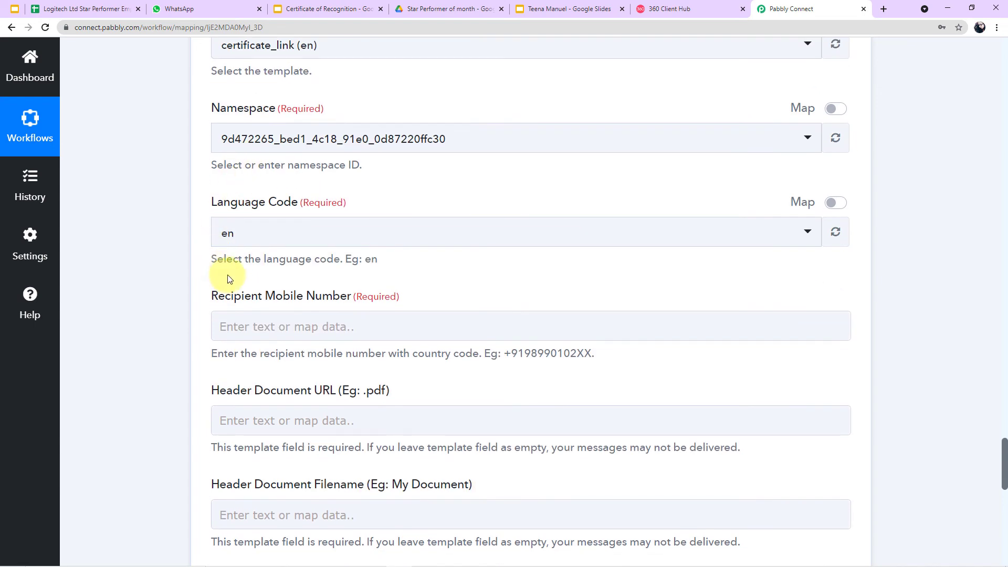
scroll(257, 223, "up", 2)
scroll(276, 167, "down", 3)
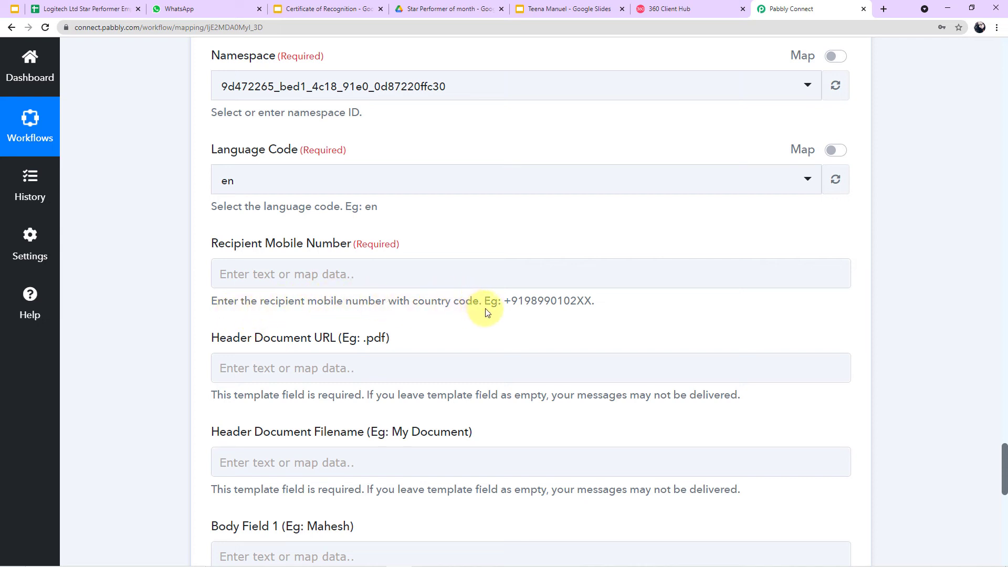
- Check the example format for Recipient Mobile Number and map the field to Mobille Number from the Google Sheets step
left_click_drag(504, 301, 607, 307)
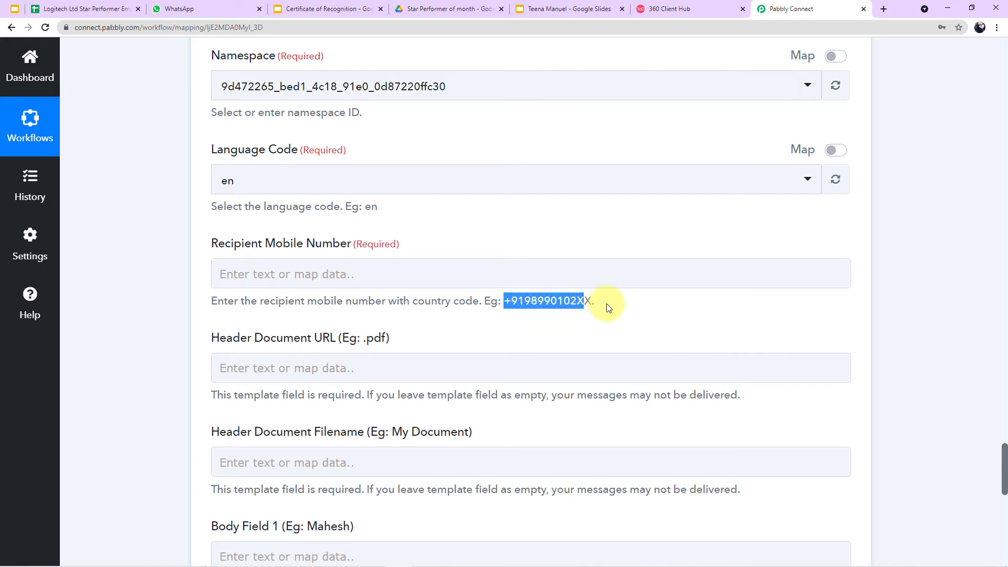
left_click(606, 307)
left_click(360, 268)
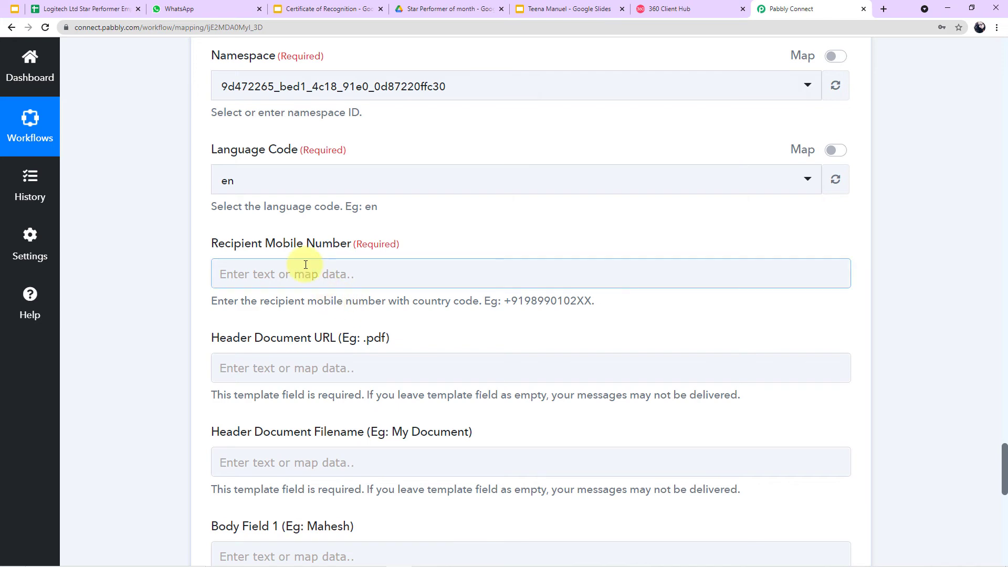
scroll(231, 234, "down", 1)
left_click(288, 221)
scroll(281, 262, "down", 1)
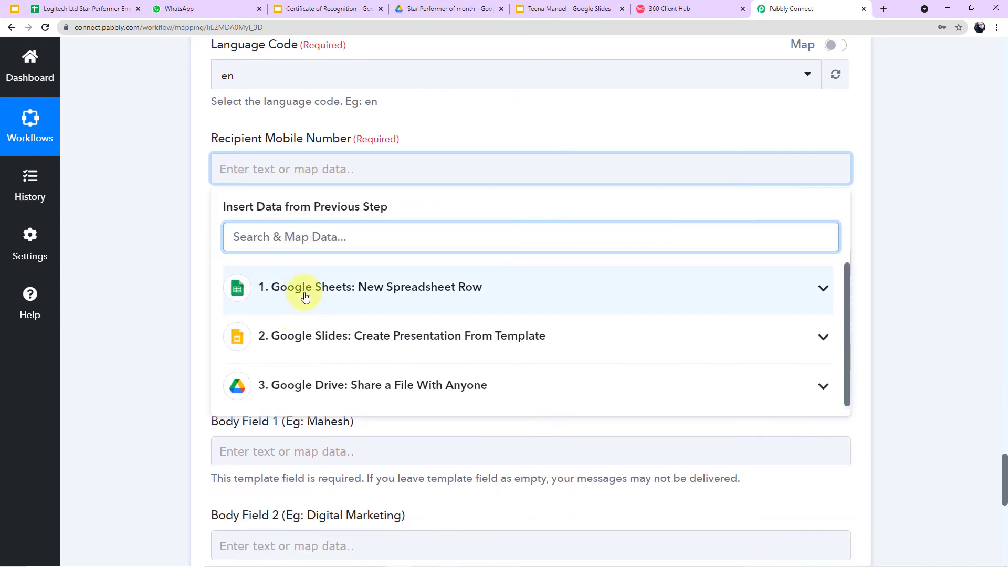
left_click(277, 289)
scroll(288, 385, "down", 1)
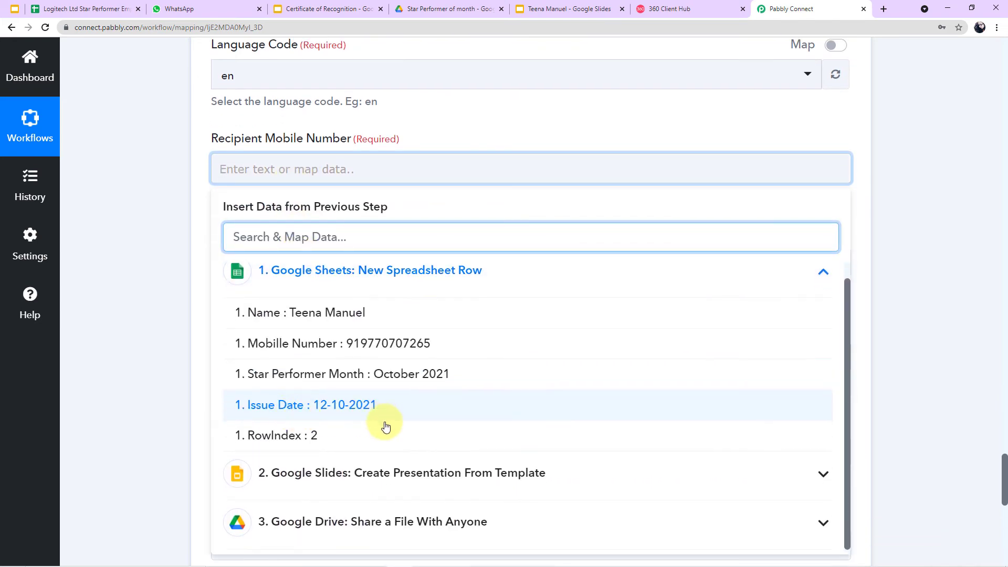
left_click(310, 344)
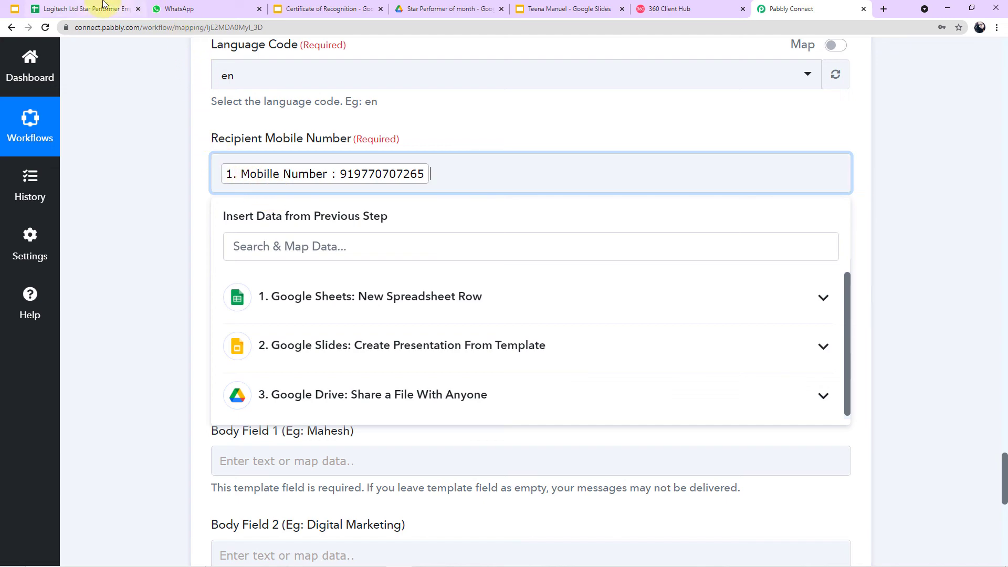
- Check the number format in the employee spreadsheet, return to Pabbly Connect, and add a + before the mapped recipient number
left_click(86, 9)
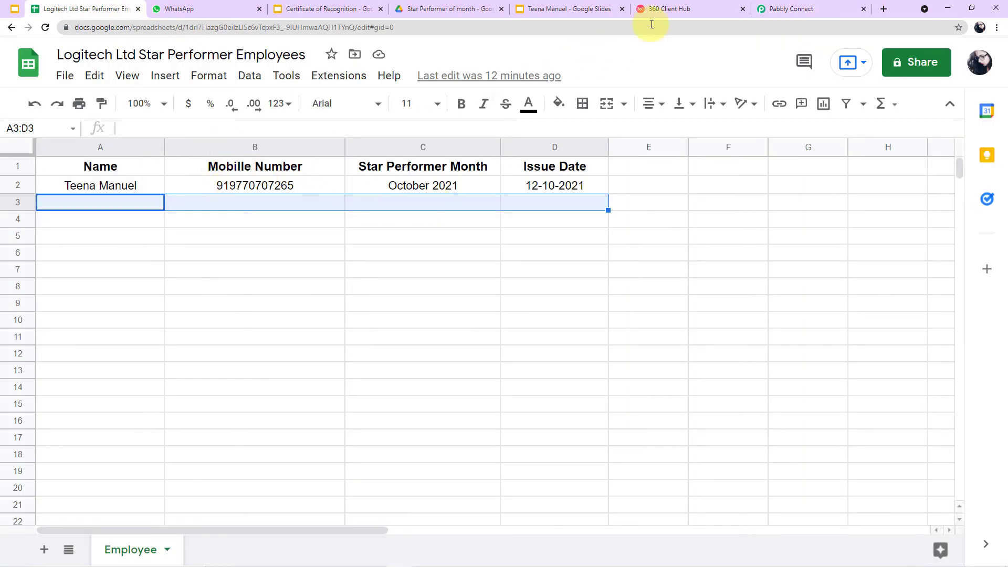
left_click(794, 8)
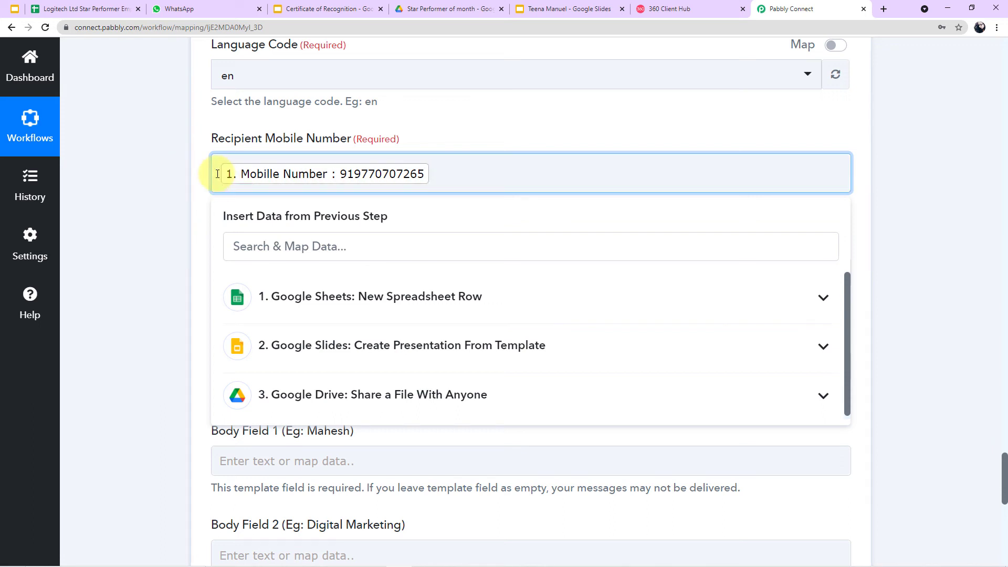
left_click(218, 174)
type("+")
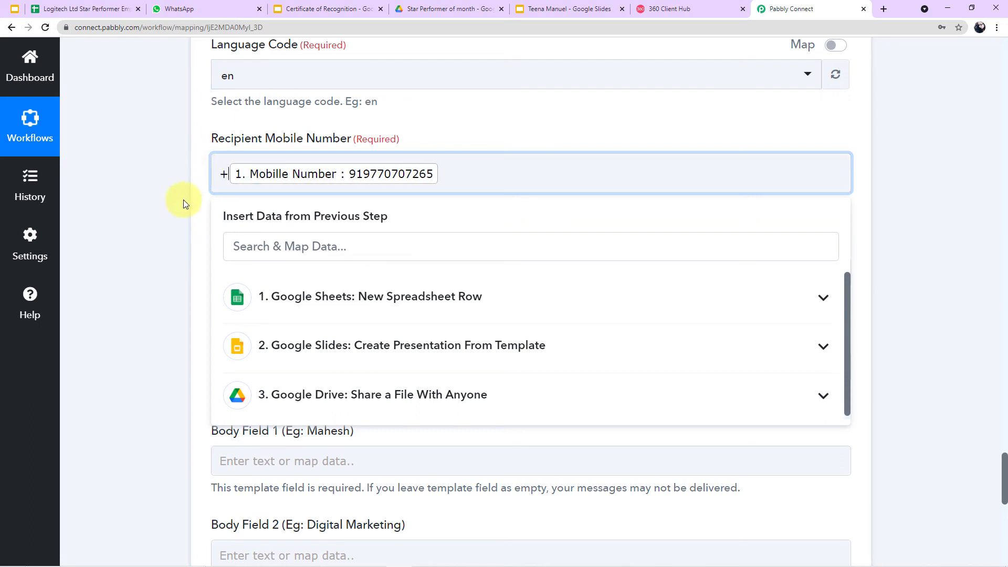
left_click(120, 255)
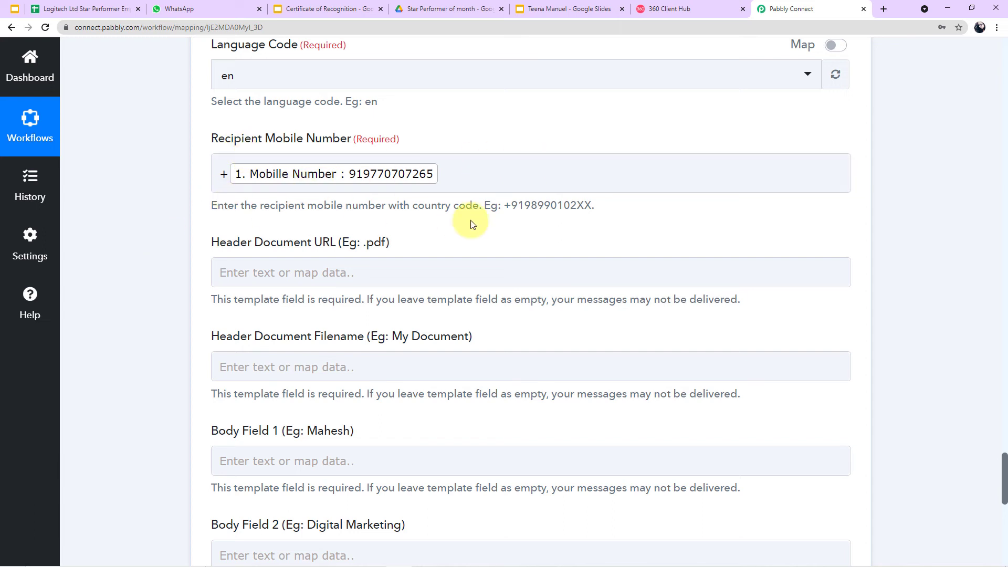
- Map the Header Document URL to Res2 ExportLinks Application/pdf from the Google Drive sharing step
scroll(471, 224, "down", 2)
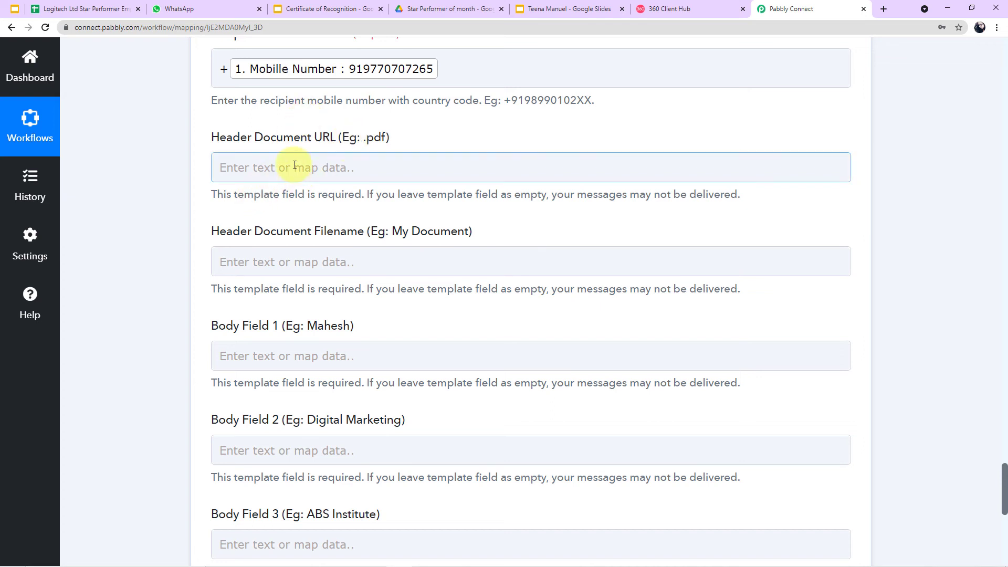
left_click(304, 181)
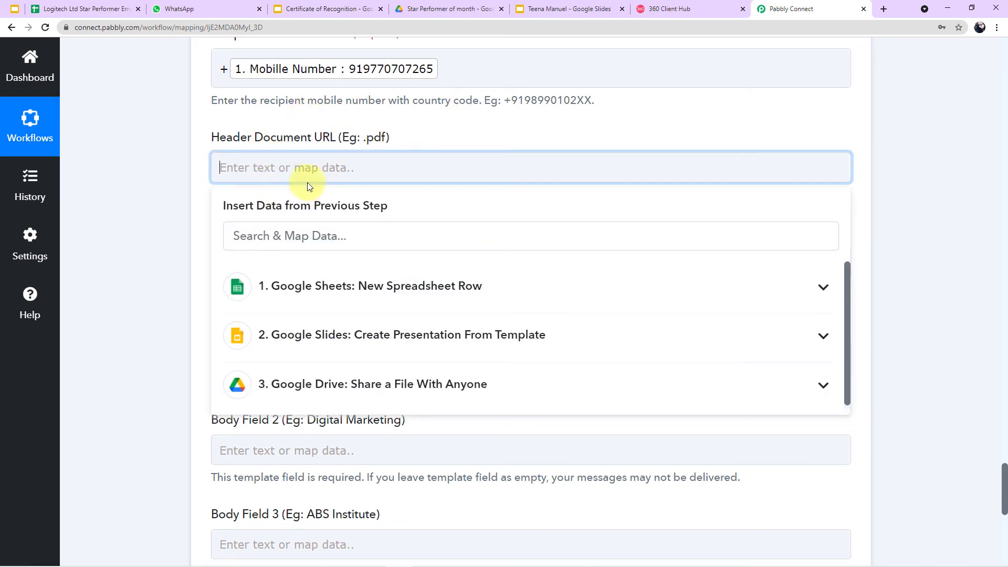
scroll(282, 308, "down", 2)
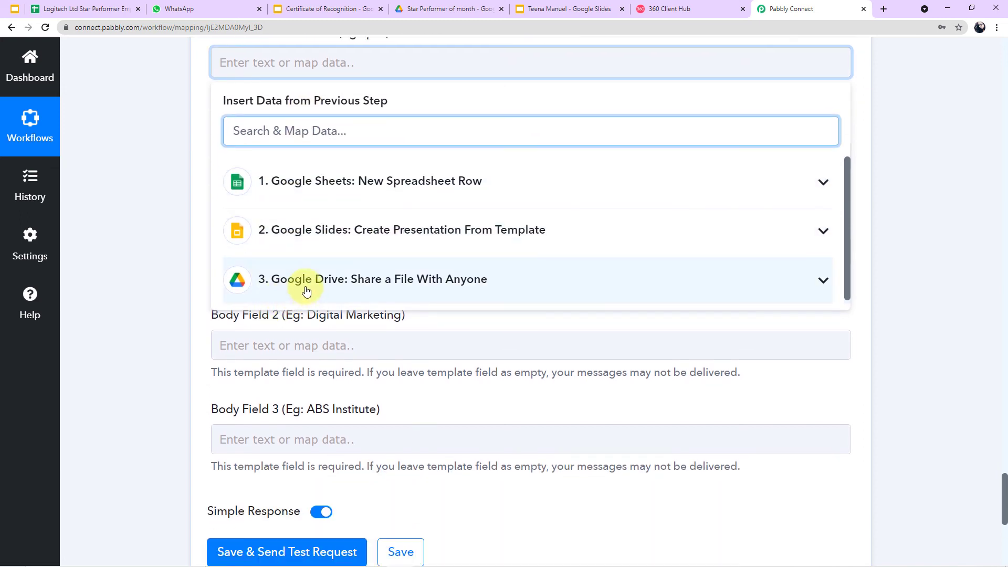
left_click(306, 291)
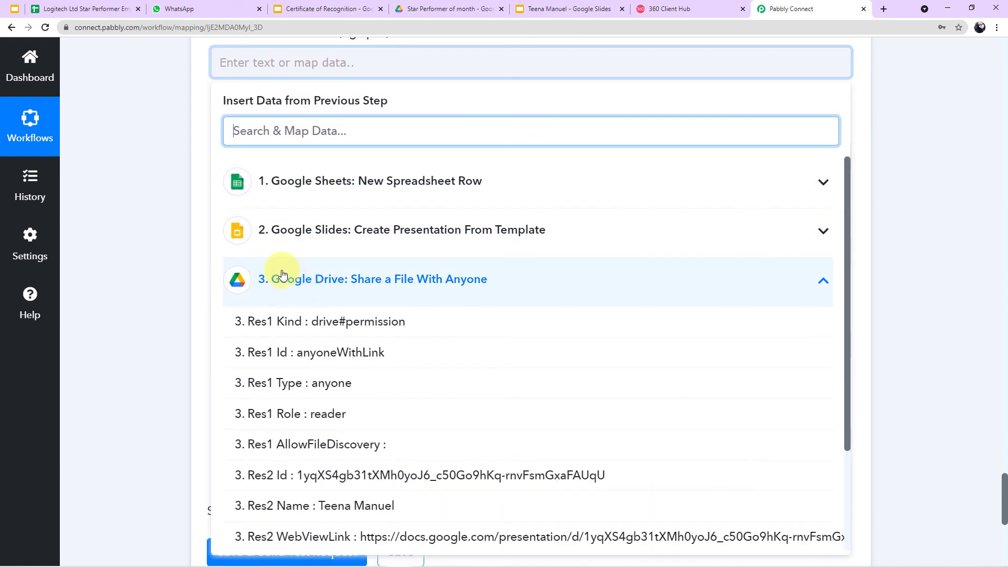
scroll(336, 315, "down", 2)
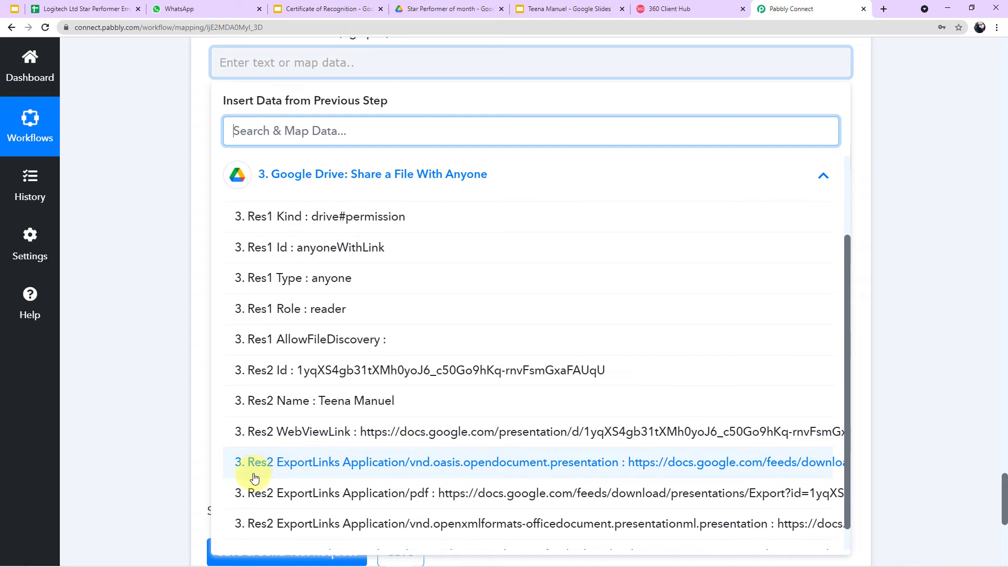
left_click(416, 500)
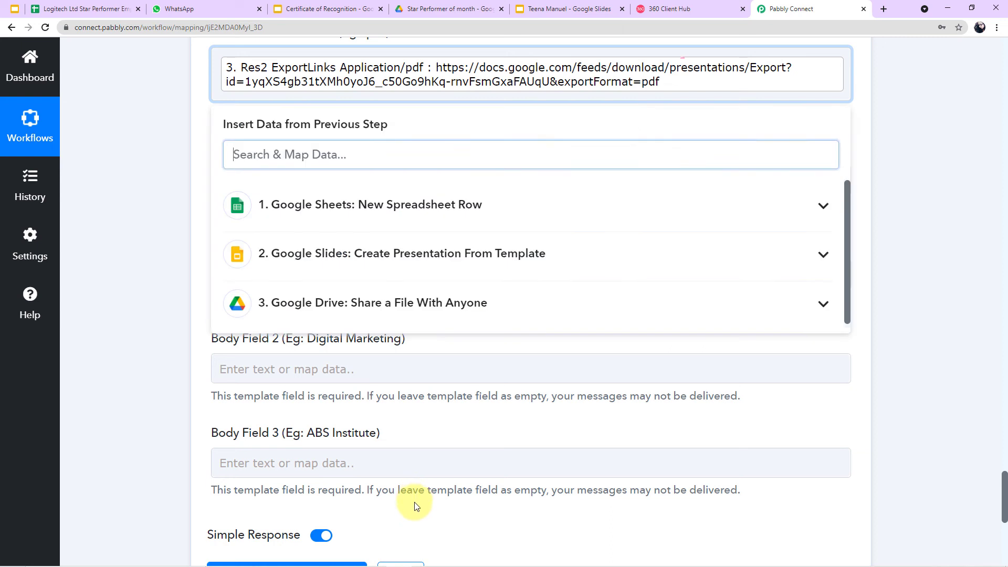
left_click(115, 253)
- Set the Header Document Filename to "Certificate of Recognition"
scroll(247, 191, "up", 1)
scroll(250, 175, "down", 1)
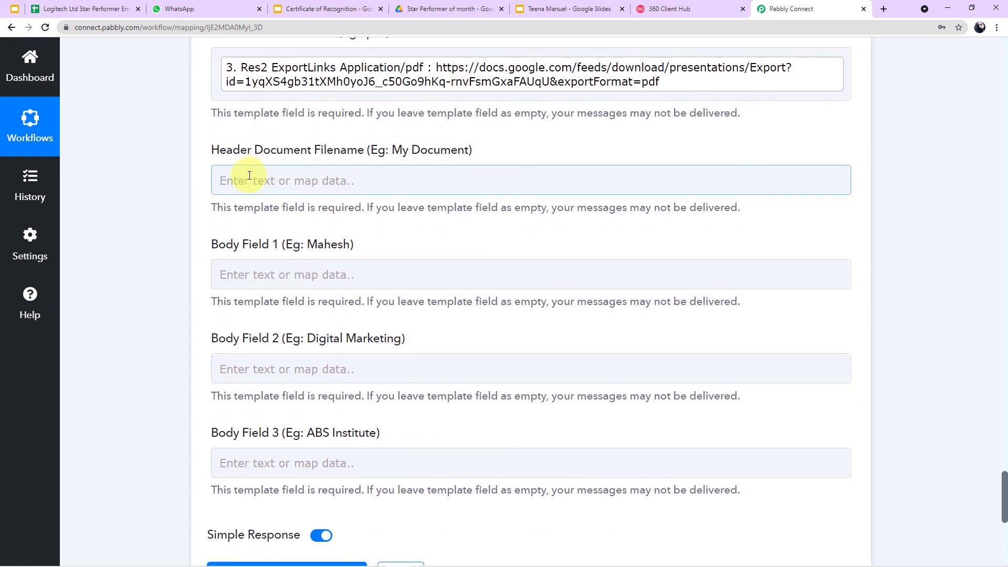
scroll(249, 175, "down", 1)
left_click(287, 126)
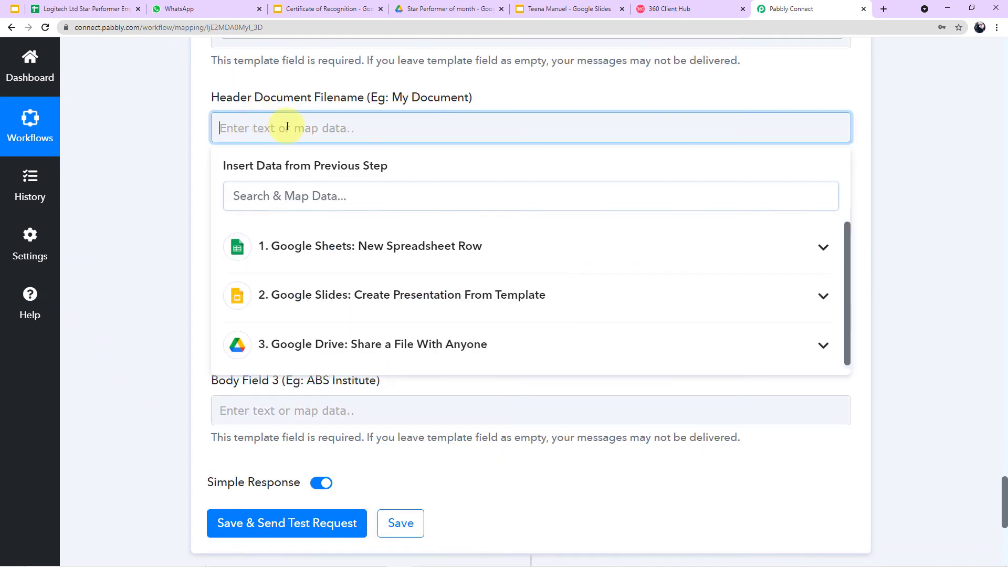
type("Certificate of Recognition")
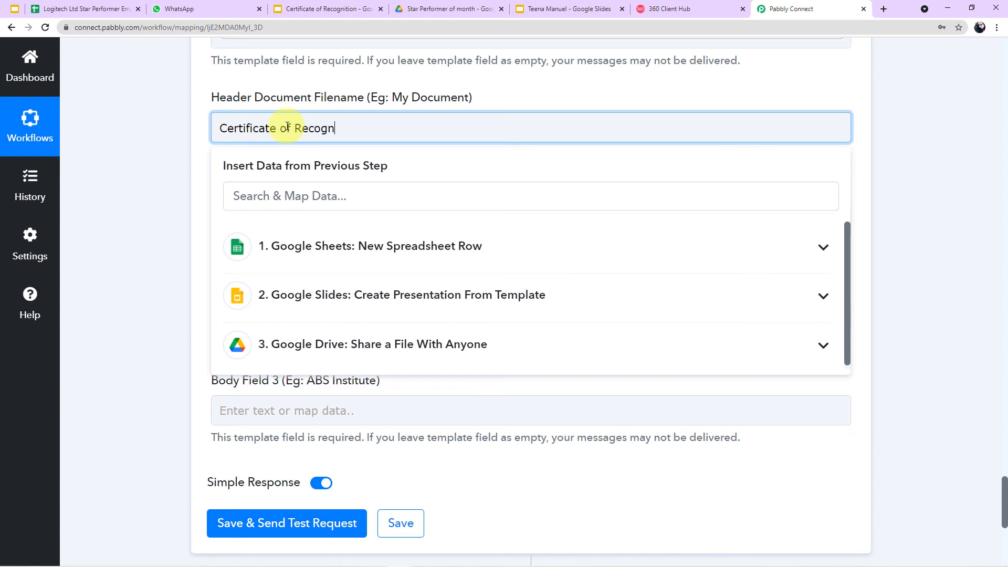
left_click(150, 156)
- Map Body Field 1 to the Name value from the Google Sheets step
scroll(236, 209, "down", 1)
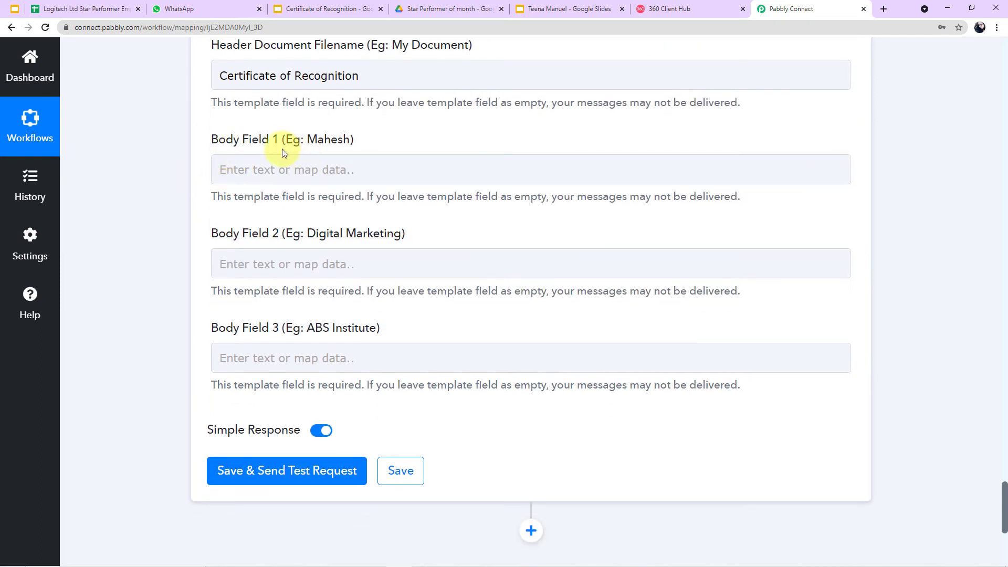
left_click(278, 169)
left_click(272, 171)
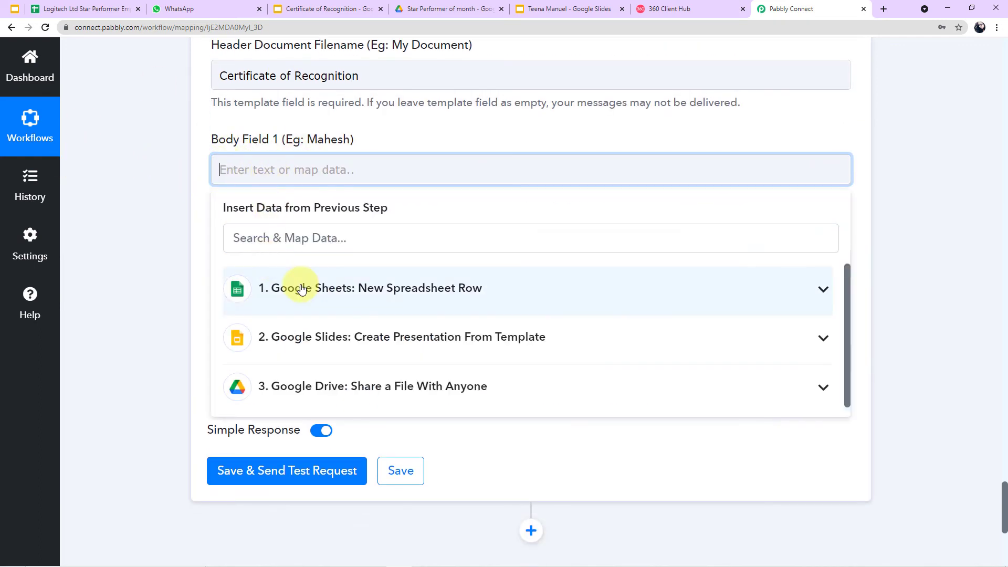
left_click(279, 288)
left_click(294, 330)
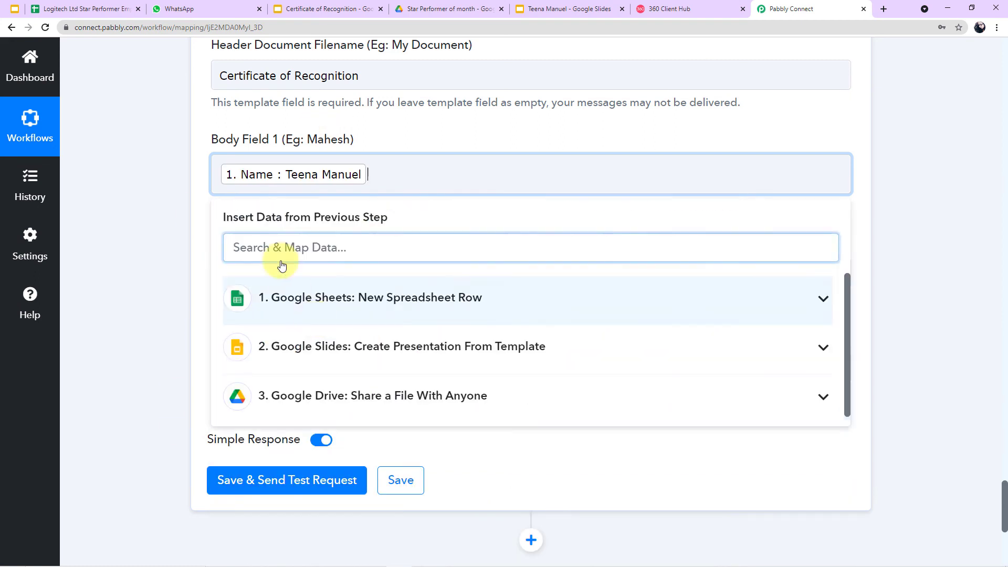
- Set Body Field 2 to "Star Perfomer of the Month", checking the message templates in the 360 Client Hub along the way
left_click(202, 202)
scroll(248, 195, "down", 1)
left_click(343, 217)
scroll(330, 239, "down", 1)
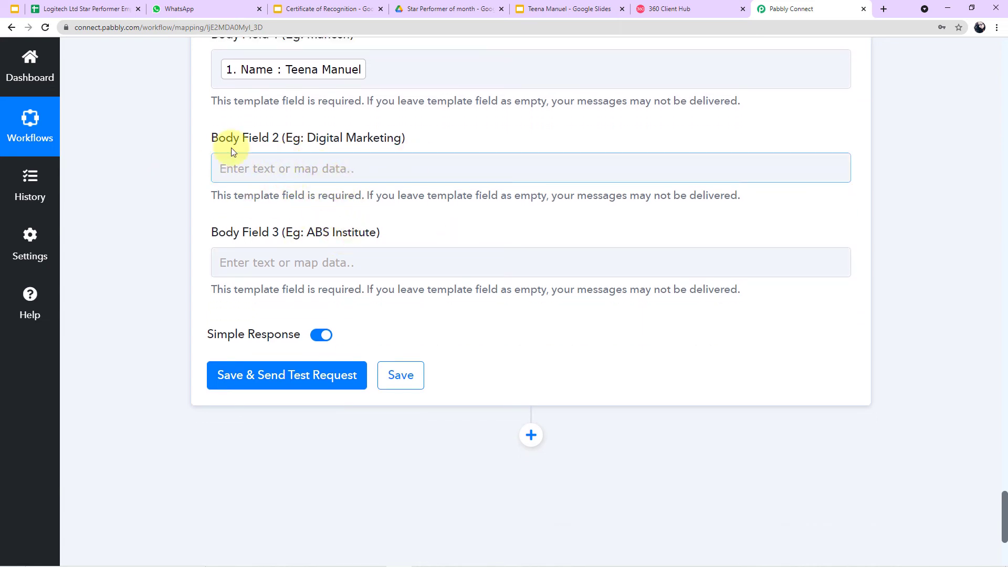
left_click(274, 159)
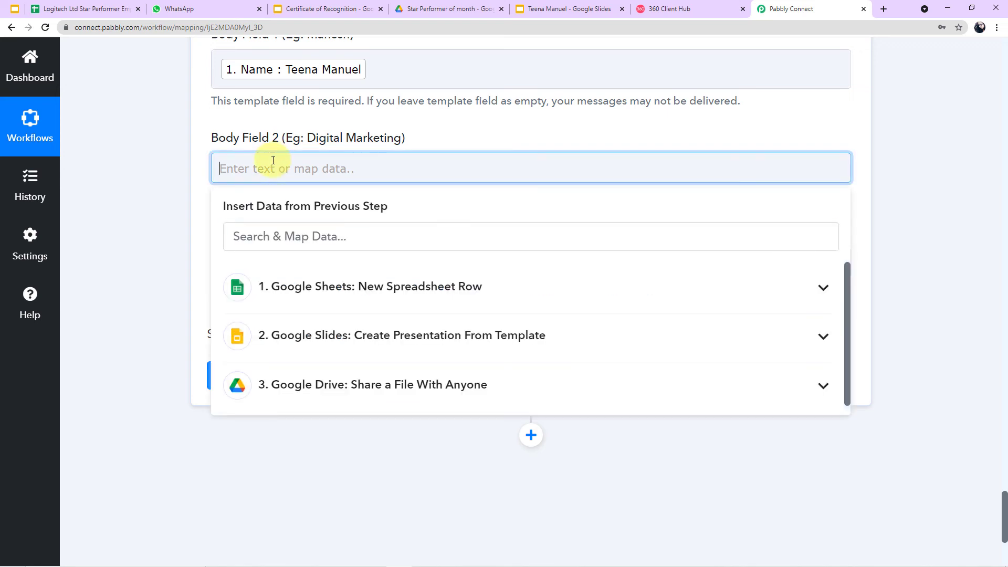
type("Star Perfomer")
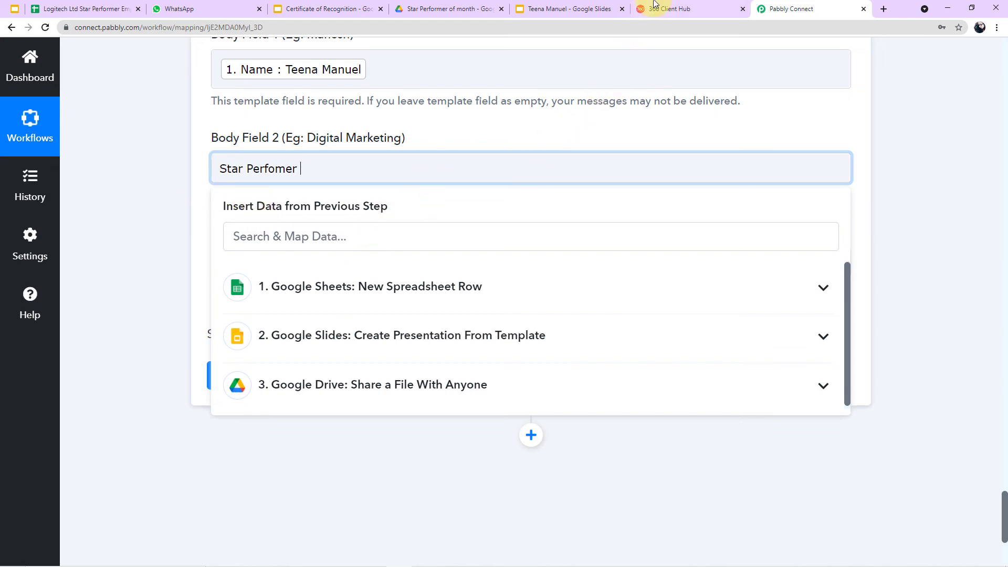
left_click(674, 9)
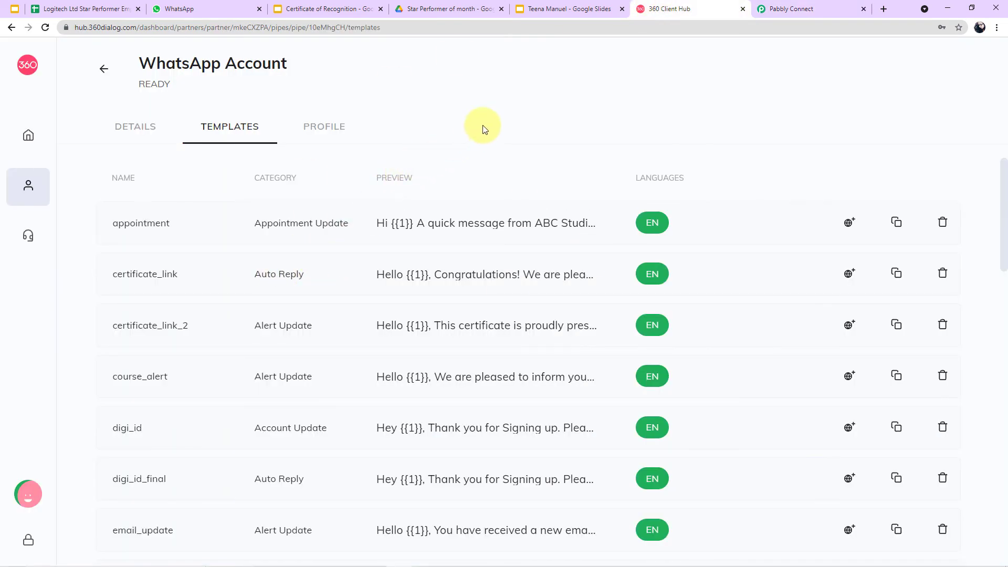
left_click(795, 9)
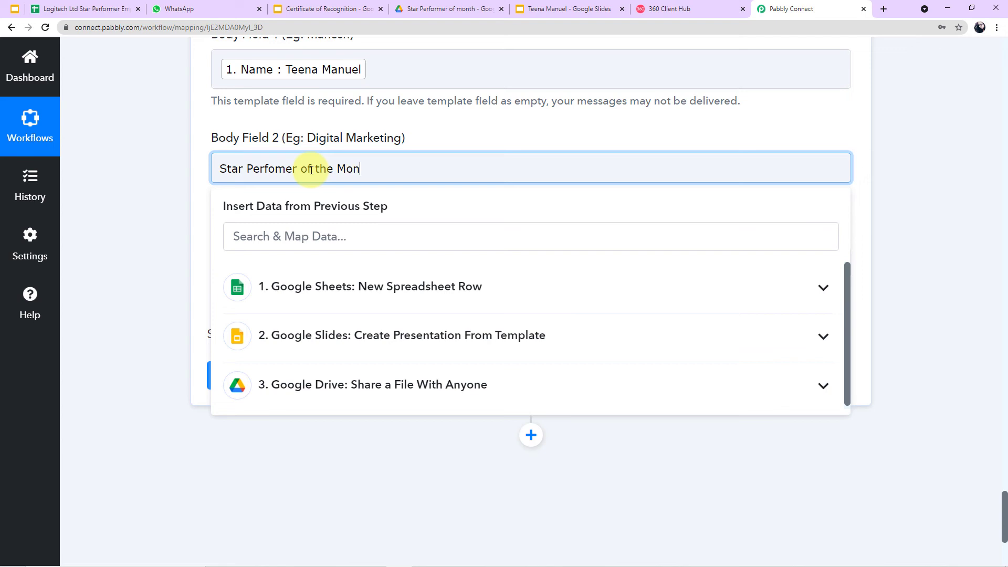
left_click(132, 326)
- Set Body Field 3 to "Logictech Ltd."
left_click(344, 269)
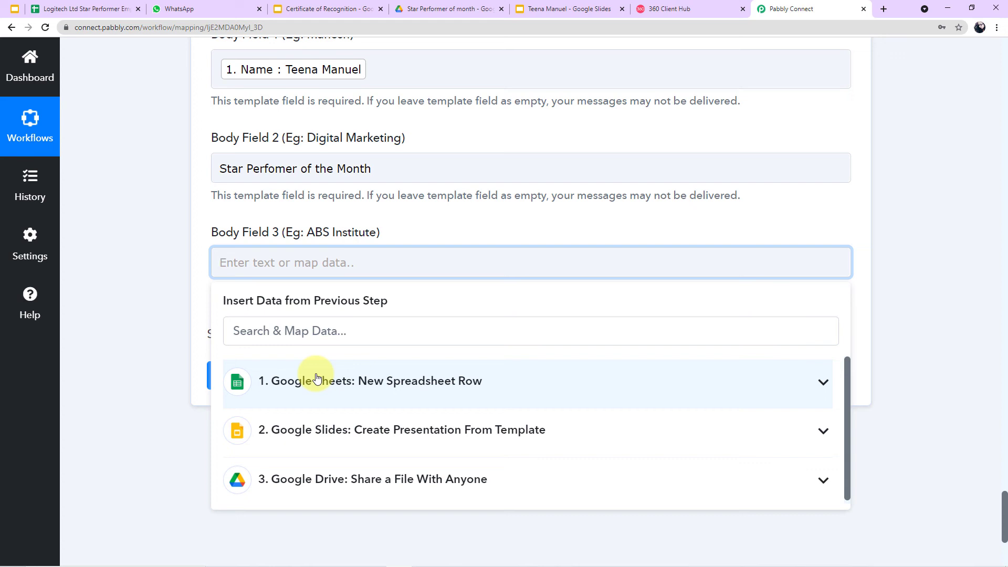
type("Logictech Ltd.")
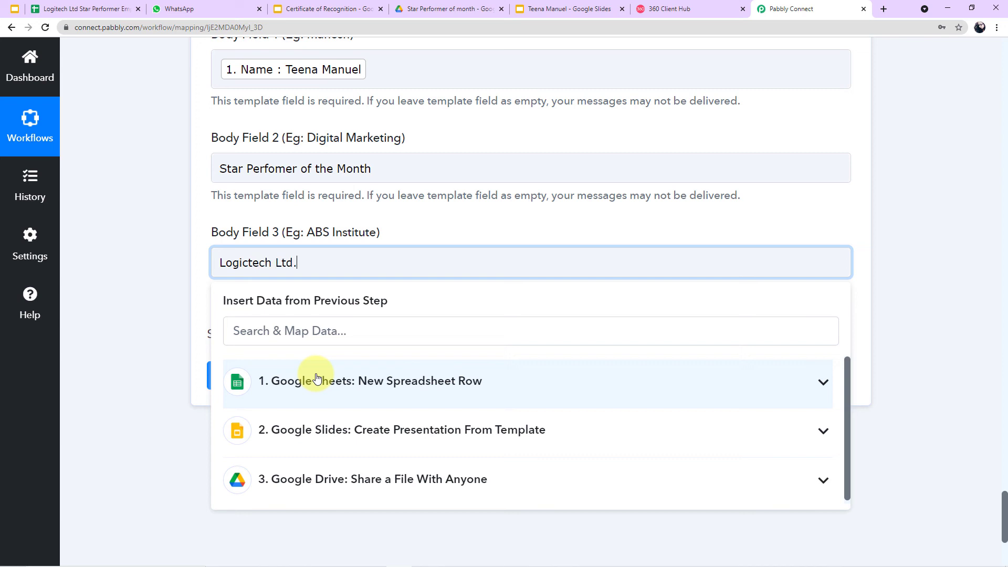
left_click(172, 234)
- Review the mapped template fields, then save the 360Dialog action and send a test request
scroll(365, 272, "up", 5)
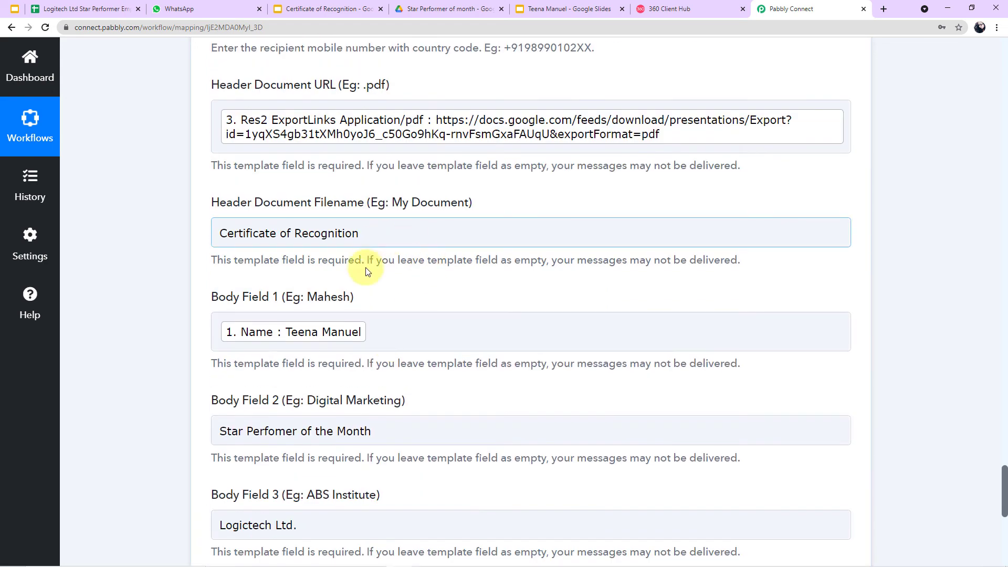
scroll(366, 271, "up", 4)
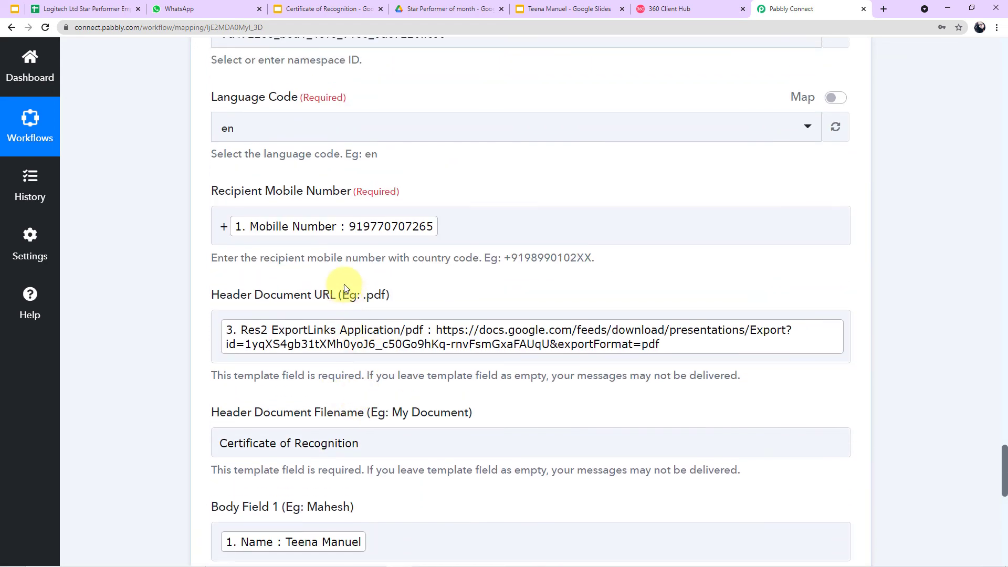
scroll(344, 284, "down", 8)
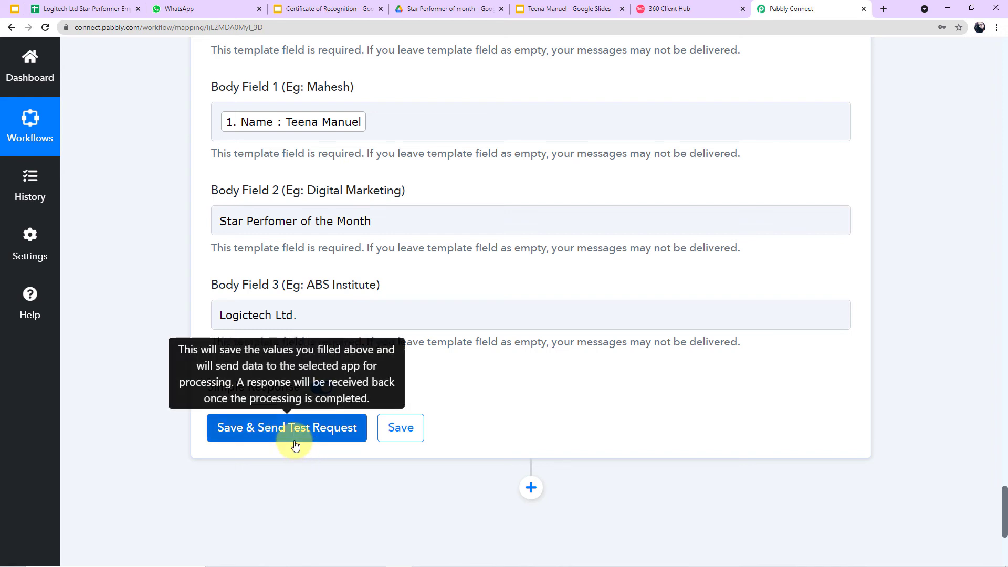
left_click(276, 420)
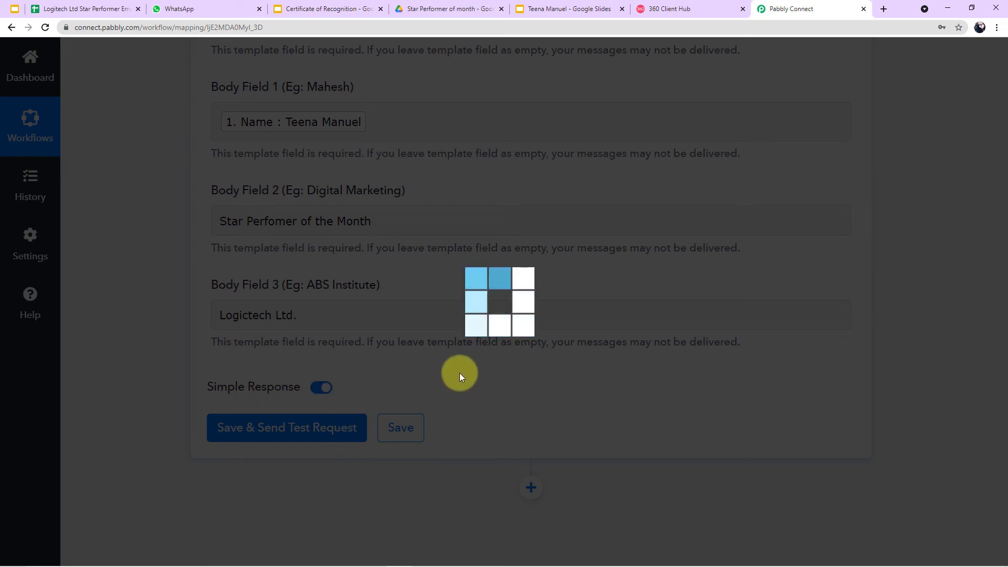
scroll(556, 475, "down", 2)
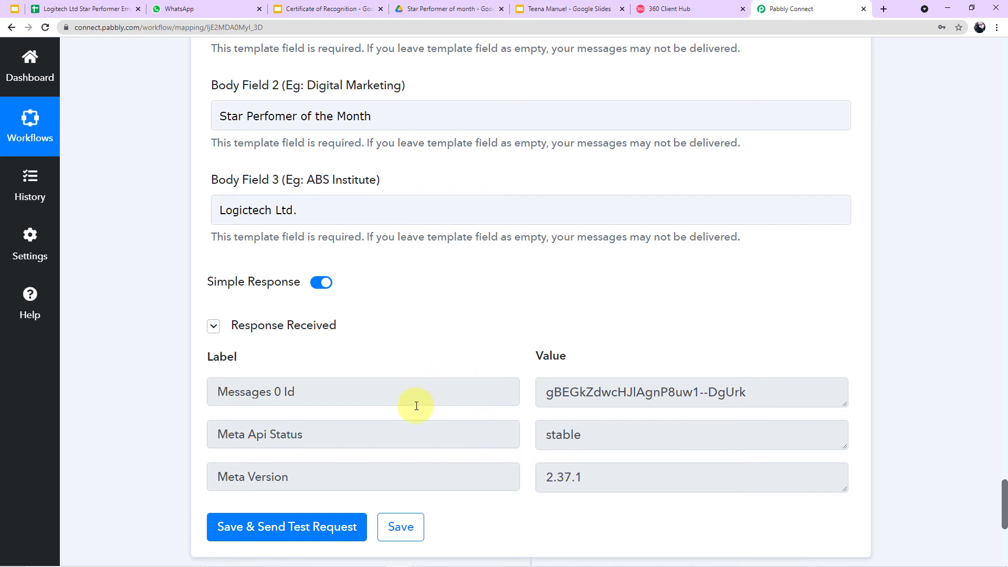
- Switch to WhatsApp, open the new message, download its Certificate of Recognition PDF and check the certificate's month
left_click(180, 9)
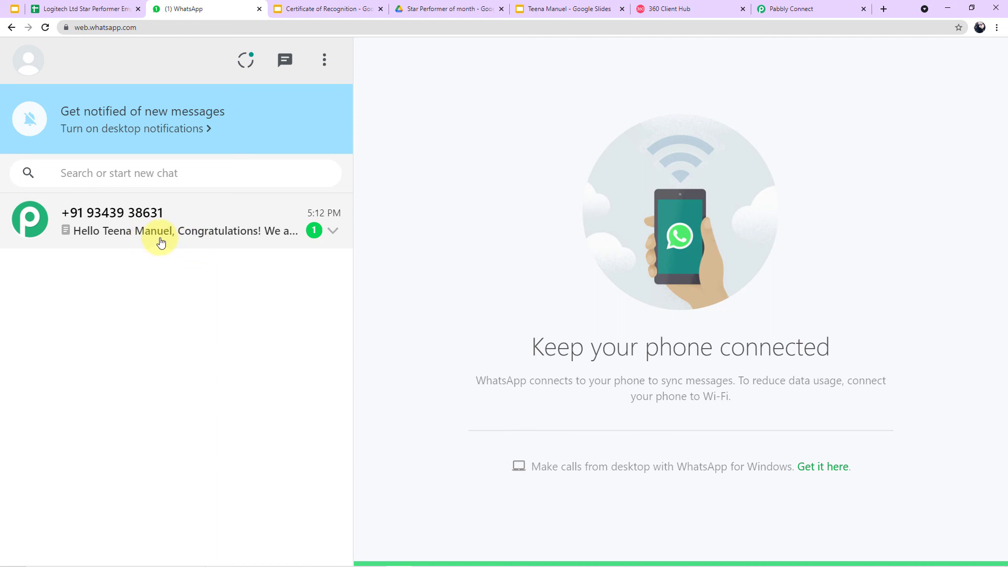
left_click(224, 235)
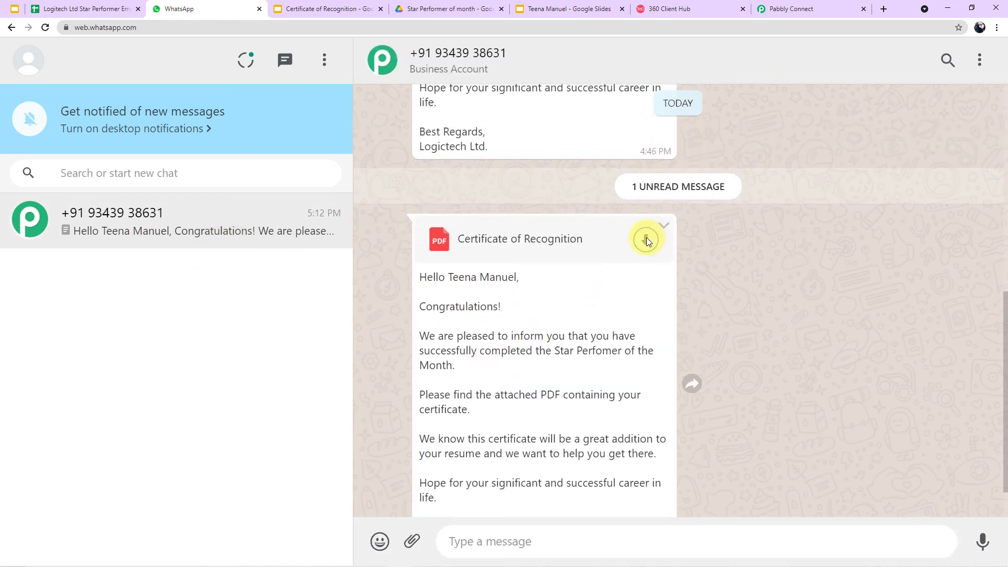
left_click(646, 239)
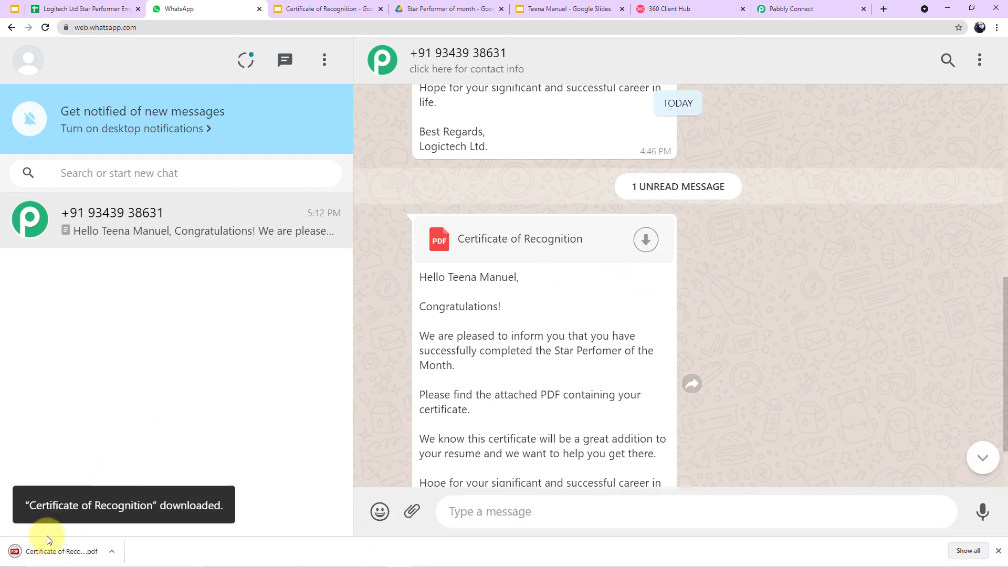
left_click(13, 552)
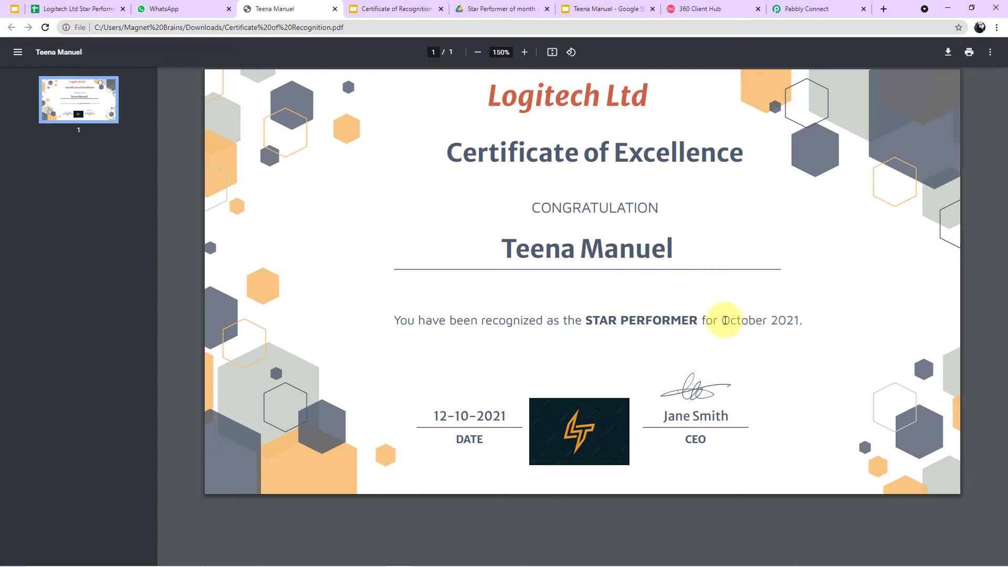
left_click_drag(722, 318, 828, 331)
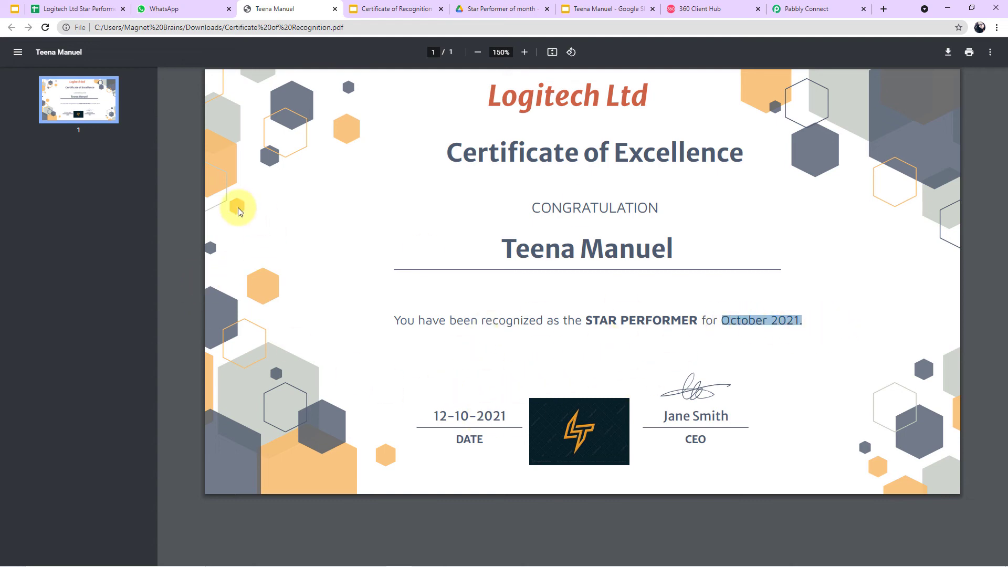
- Close the certificate PDF and add a second employee in row 3 of the spreadsheet with name, mobile number, October 2021 and 12-10-2021
left_click(811, 9)
scroll(604, 365, "up", 2)
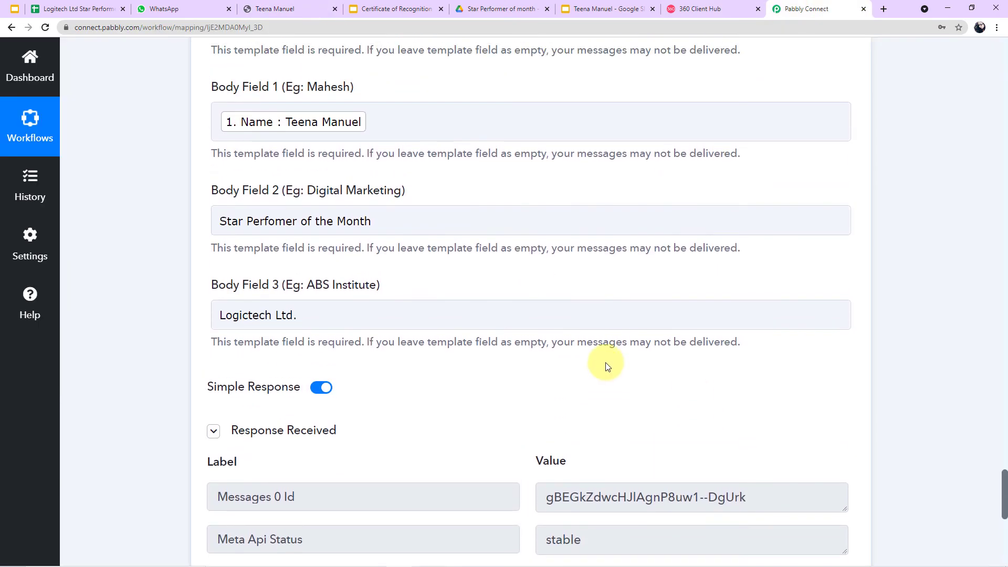
left_click(76, 8)
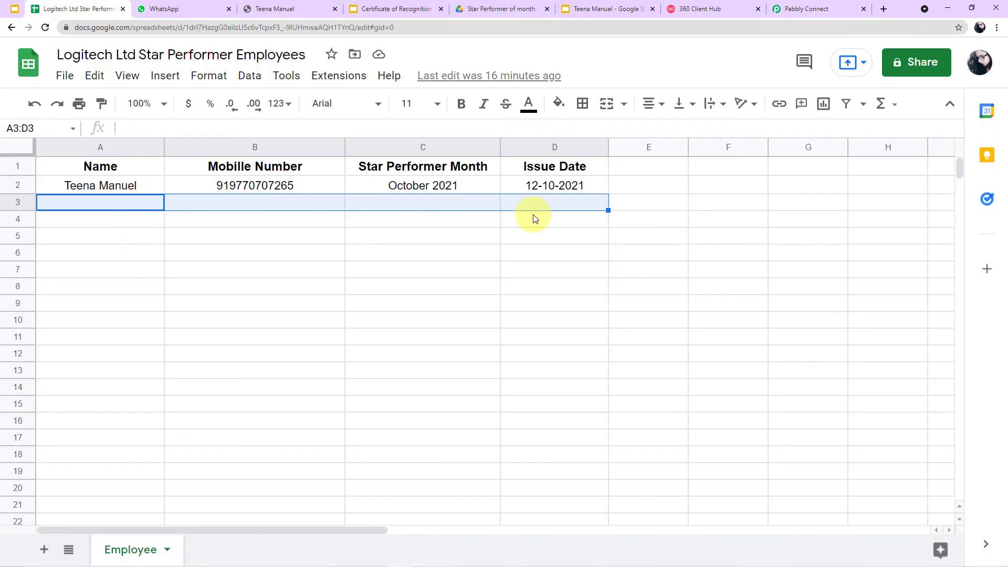
left_click(173, 8)
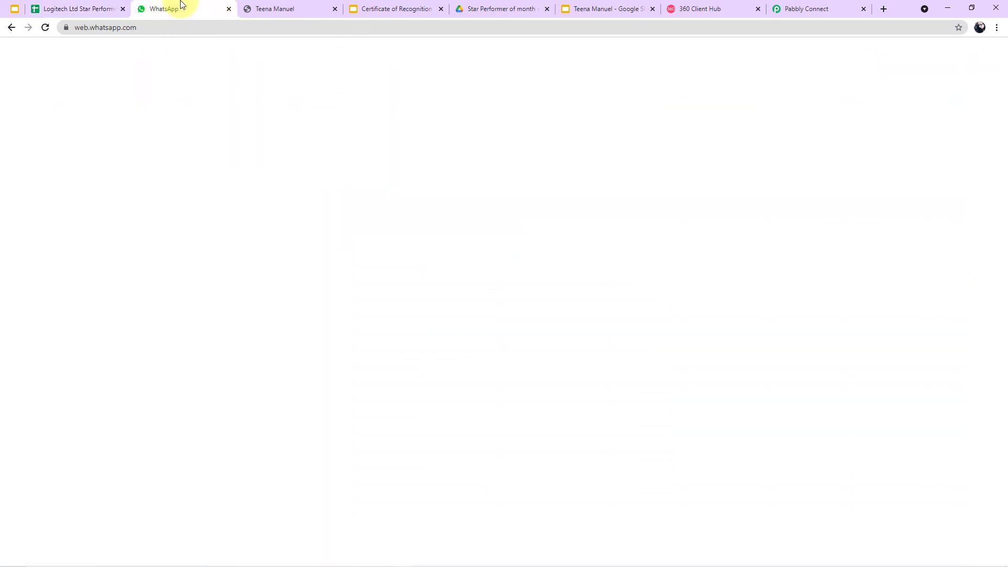
left_click(76, 8)
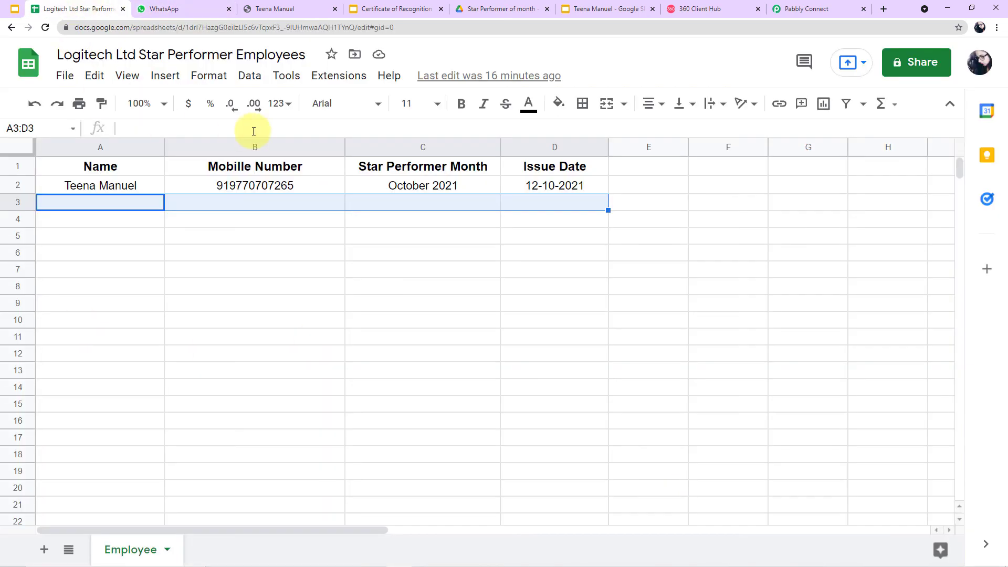
left_click(336, 9)
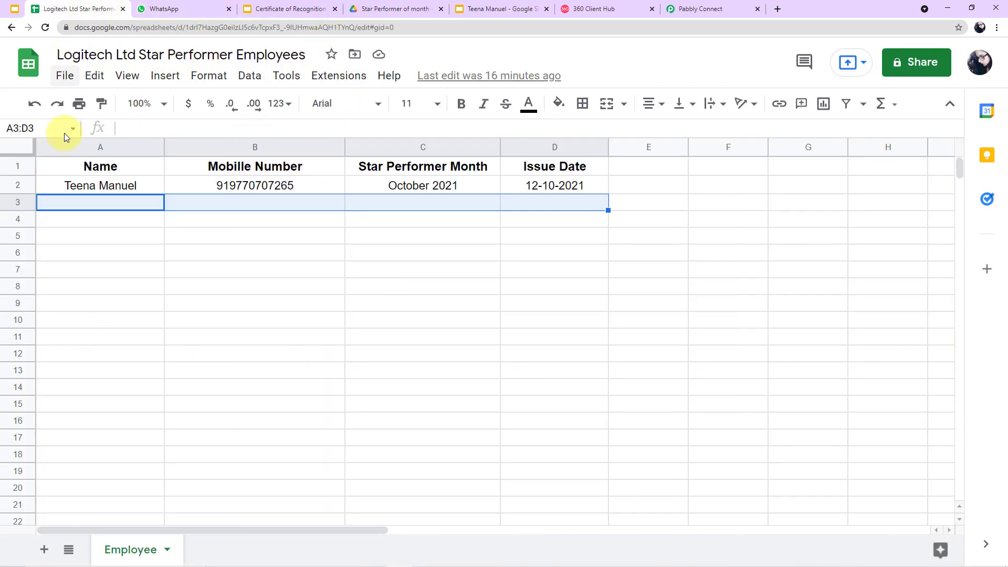
left_click(84, 207)
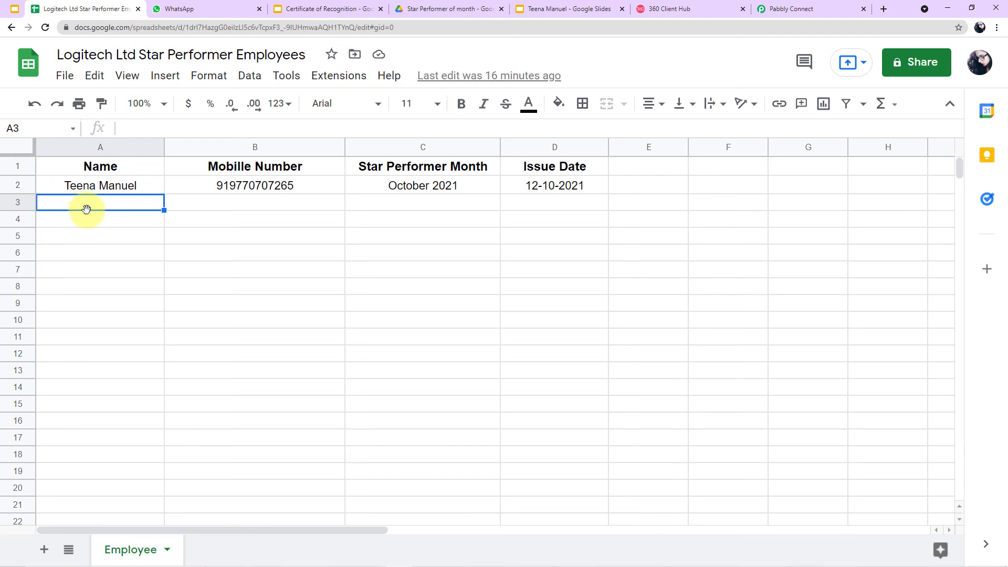
key("ctrl+z")
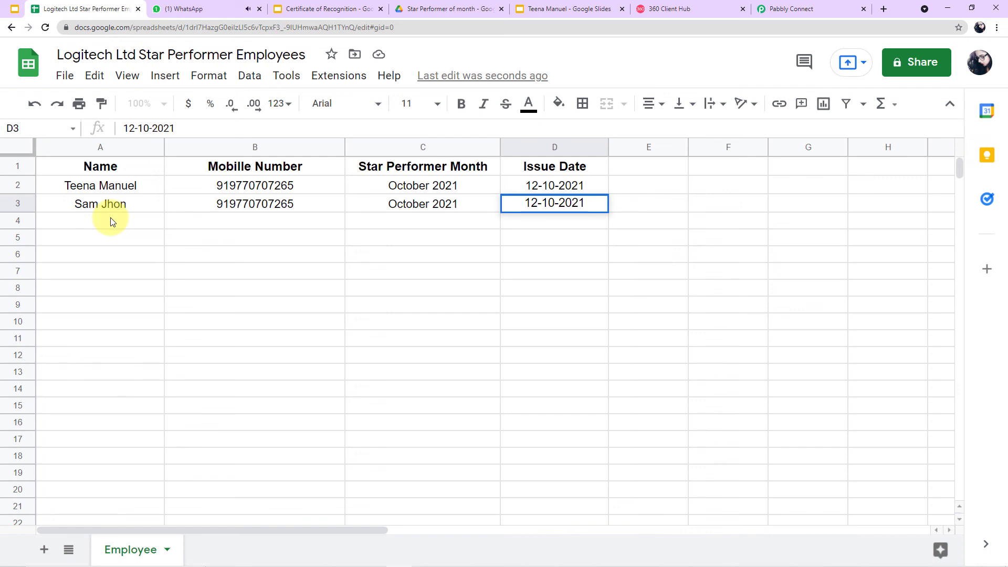
- Switch to WhatsApp, download the second employee's Certificate of Recognition PDF and open it
left_click(176, 9)
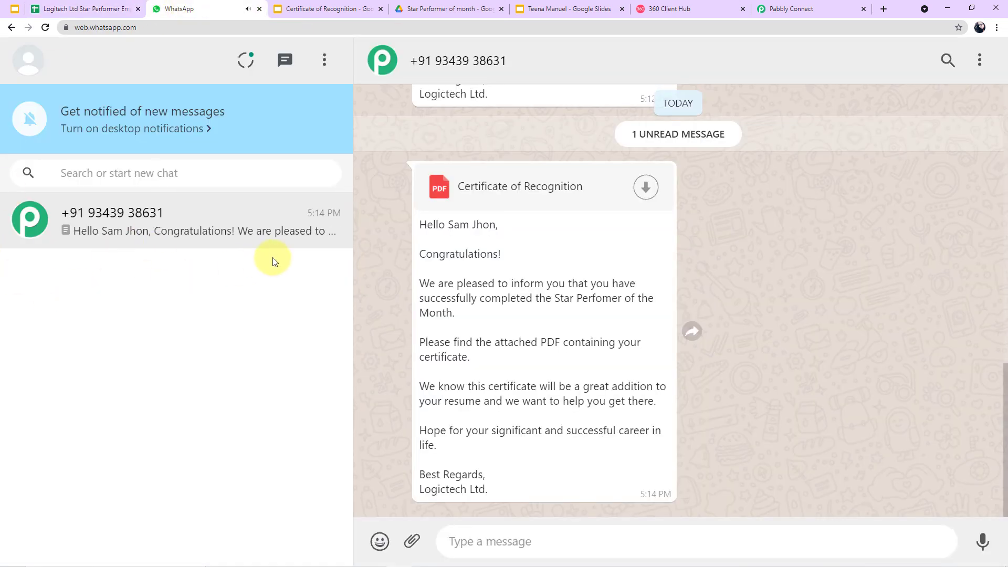
left_click(645, 187)
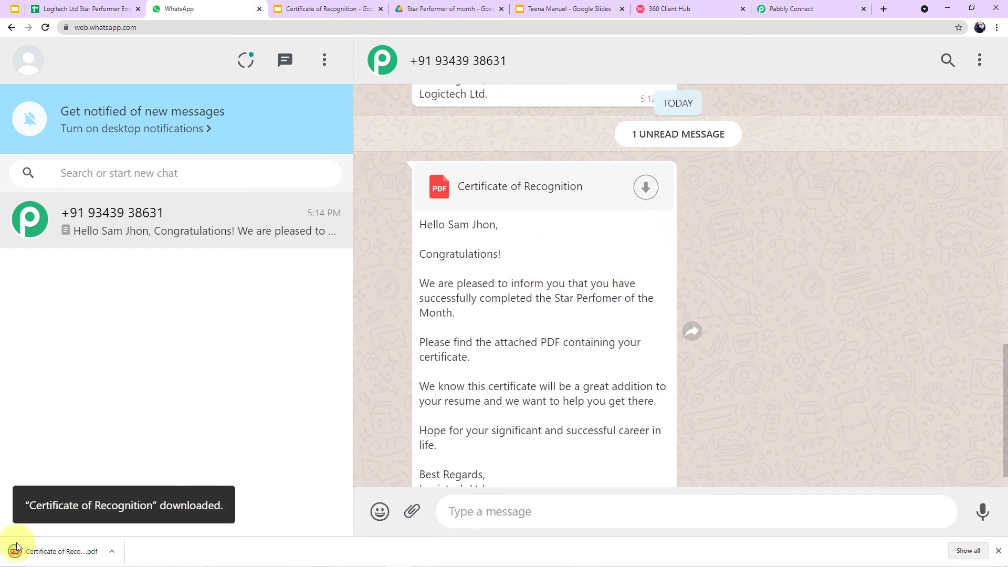
left_click(16, 546)
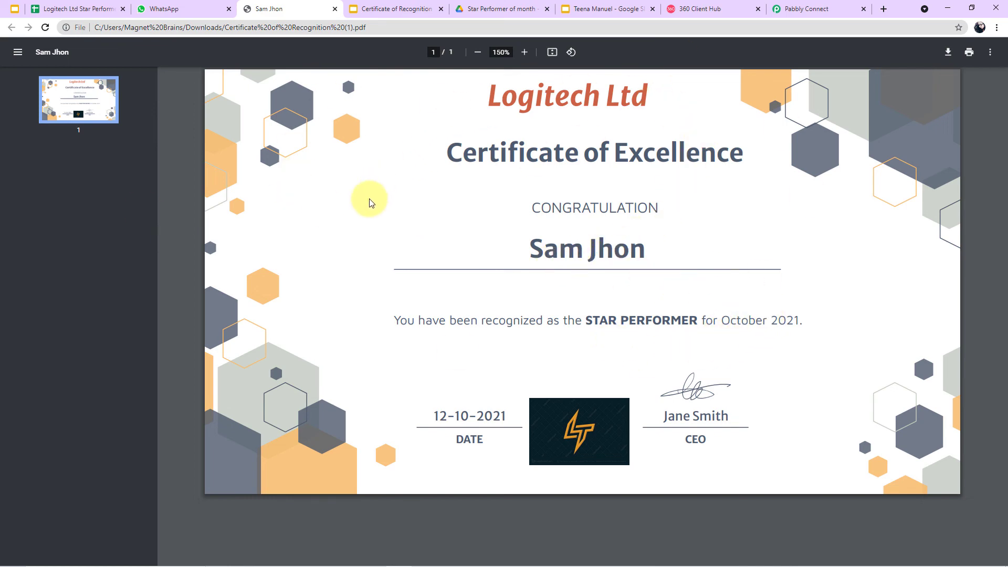
- Check the new spreadsheet row, then open both employees' certificates from the Star Performer of month folder in Google Drive
left_click(54, 4)
left_click_drag(74, 209, 614, 229)
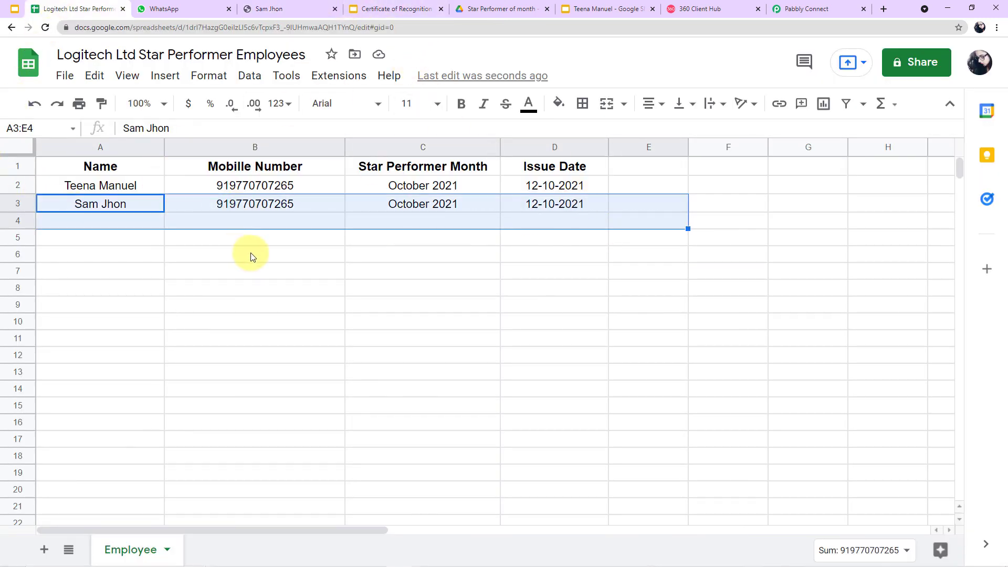
left_click(480, 7)
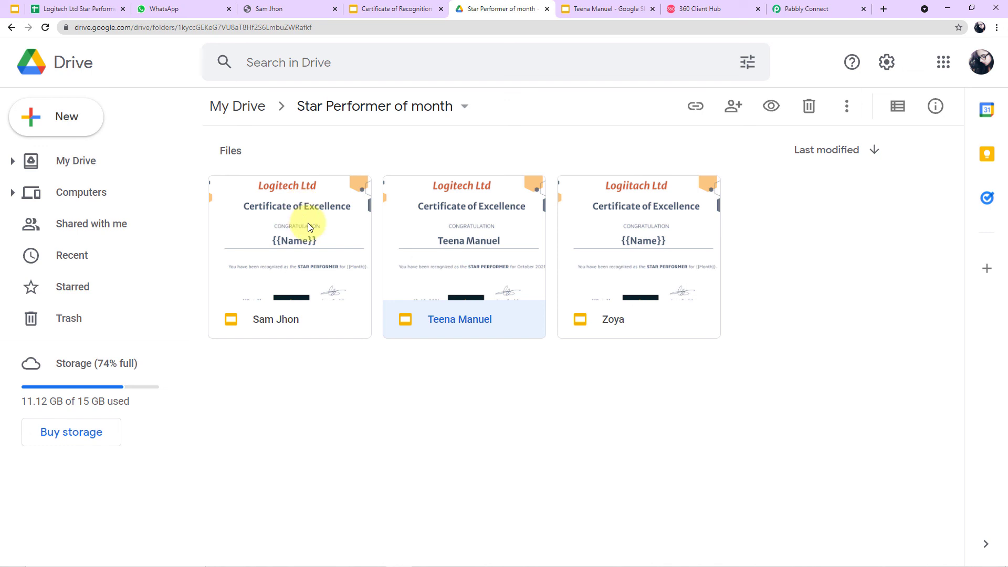
double_click(342, 285)
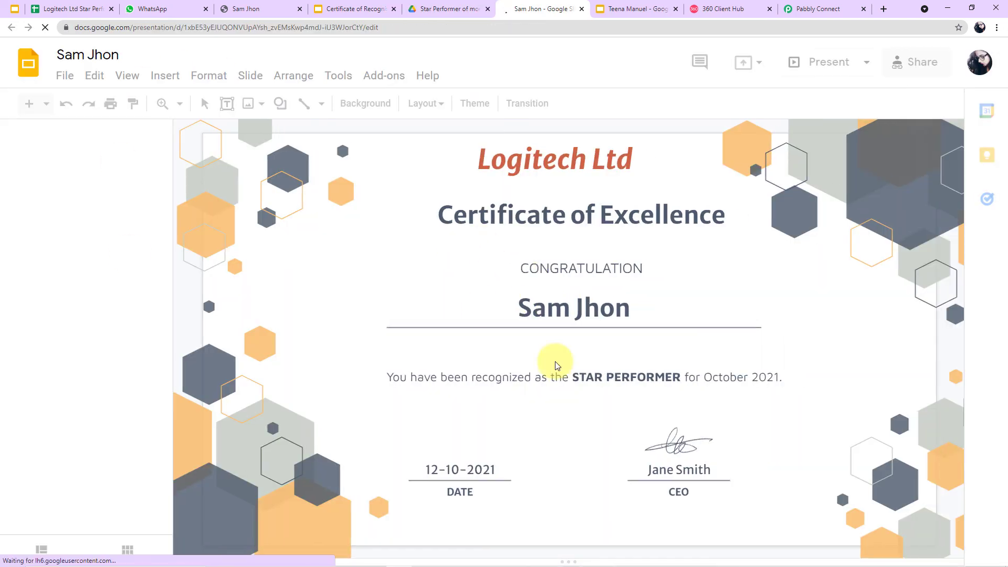
left_click(449, 9)
double_click(449, 217)
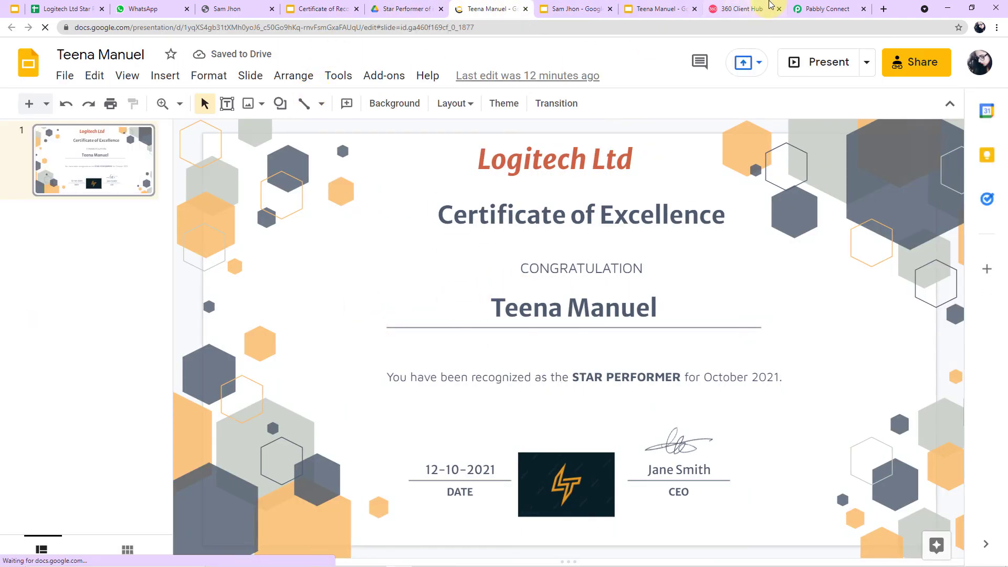
- Recheck the employee spreadsheet and the Star Performer of month Drive folder, then return to the workflow in Pabbly Connect
left_click(819, 9)
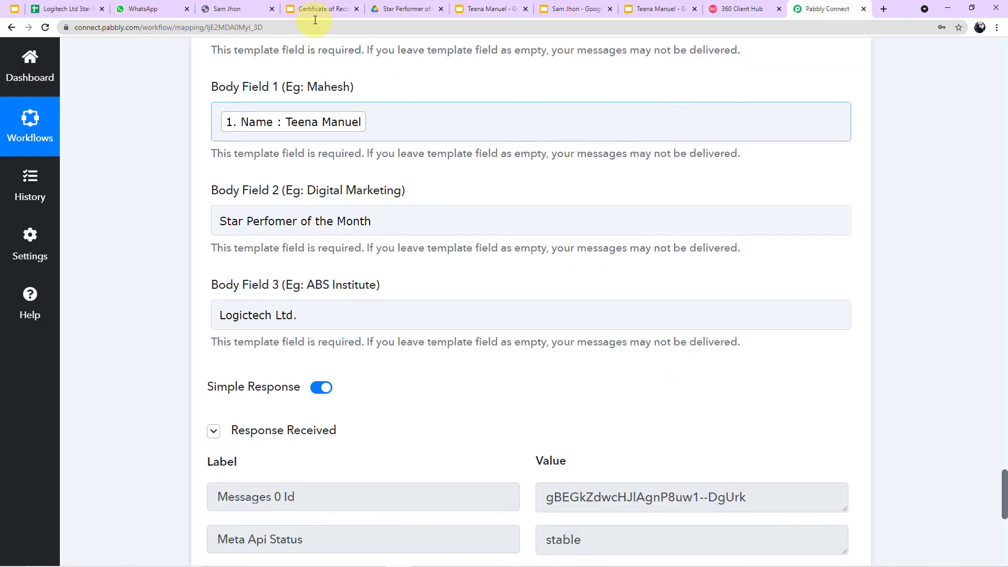
left_click(61, 8)
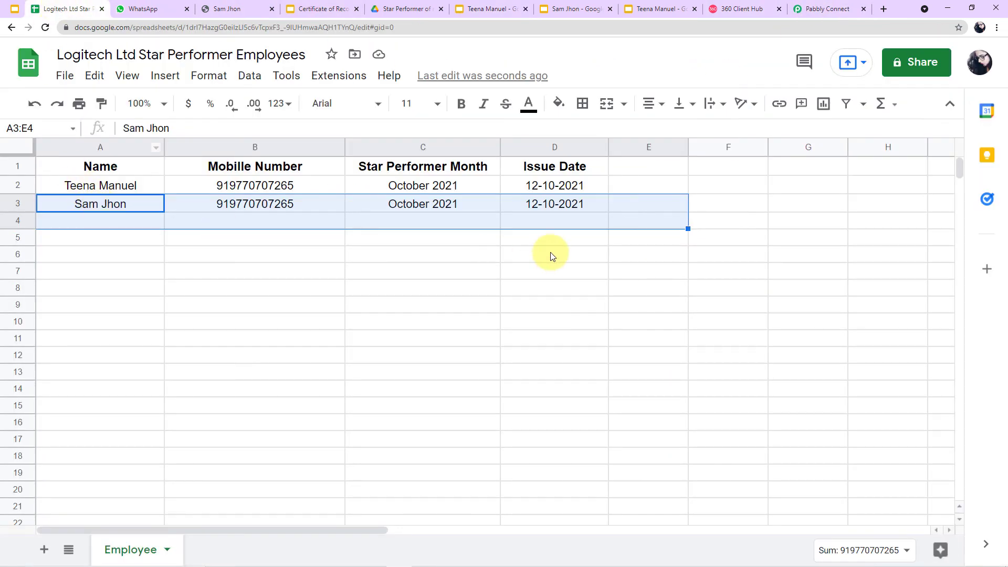
left_click(394, 7)
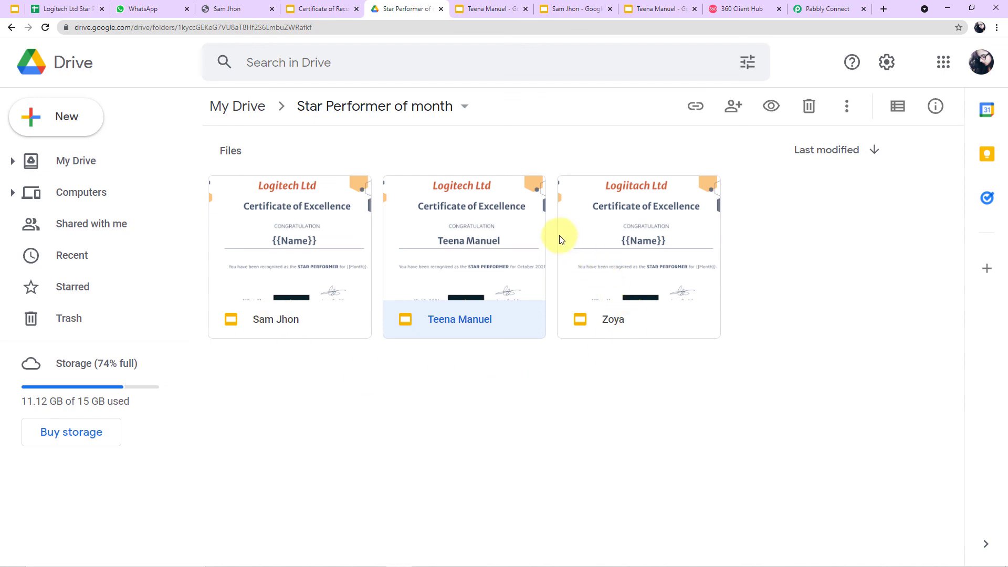
left_click(174, 6)
left_click(827, 10)
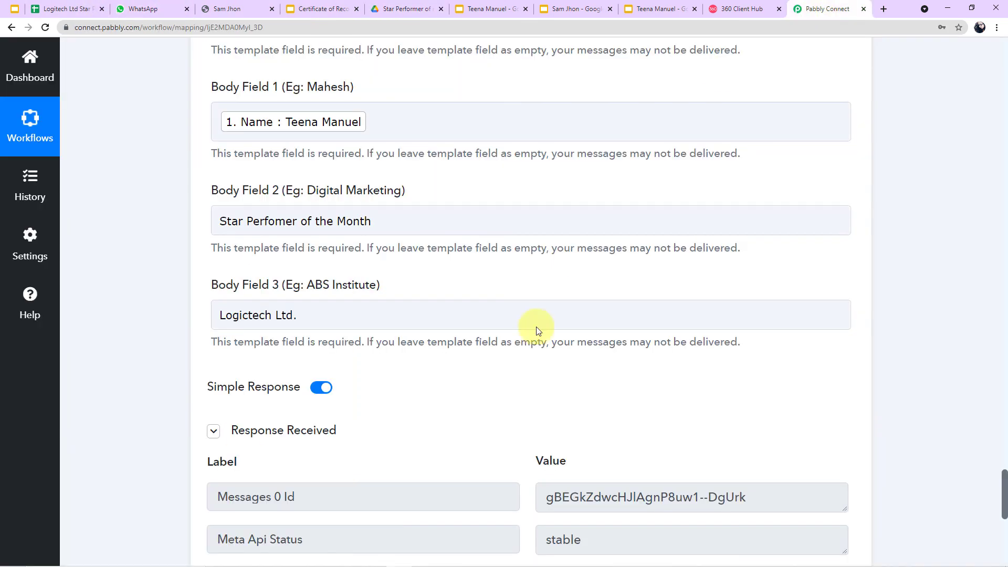
- Collapse the WhatsApp by 360Dialog, Google Drive, Google Slides and Google Sheets steps of the workflow
scroll(837, 472, "up", 8)
scroll(838, 284, "up", 10)
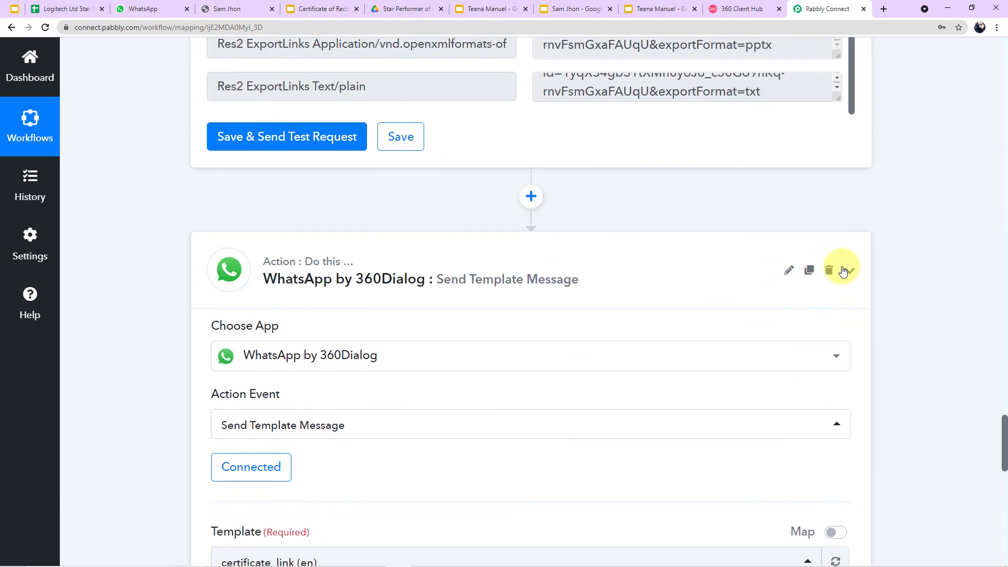
scroll(843, 270, "up", 10)
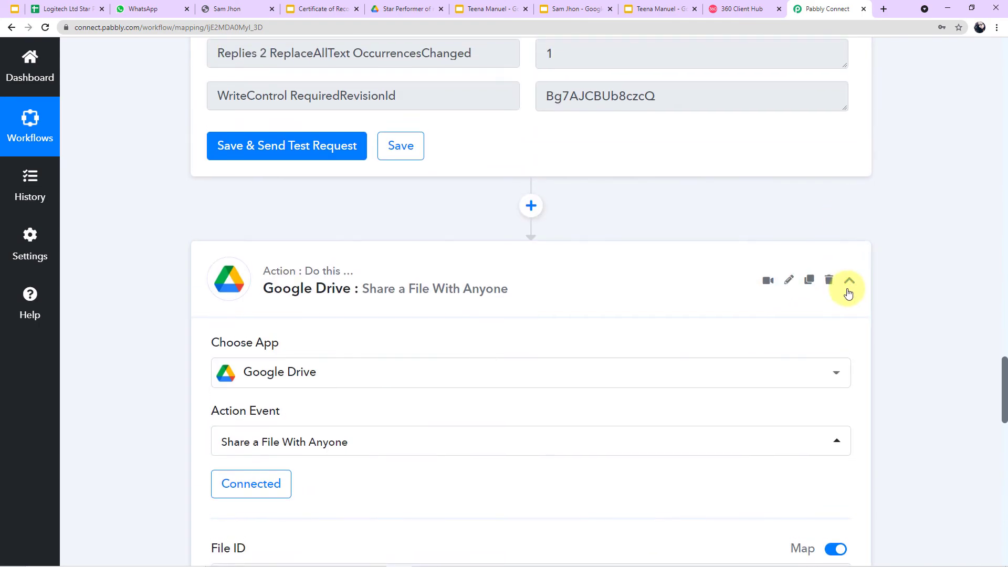
scroll(846, 273, "up", 15)
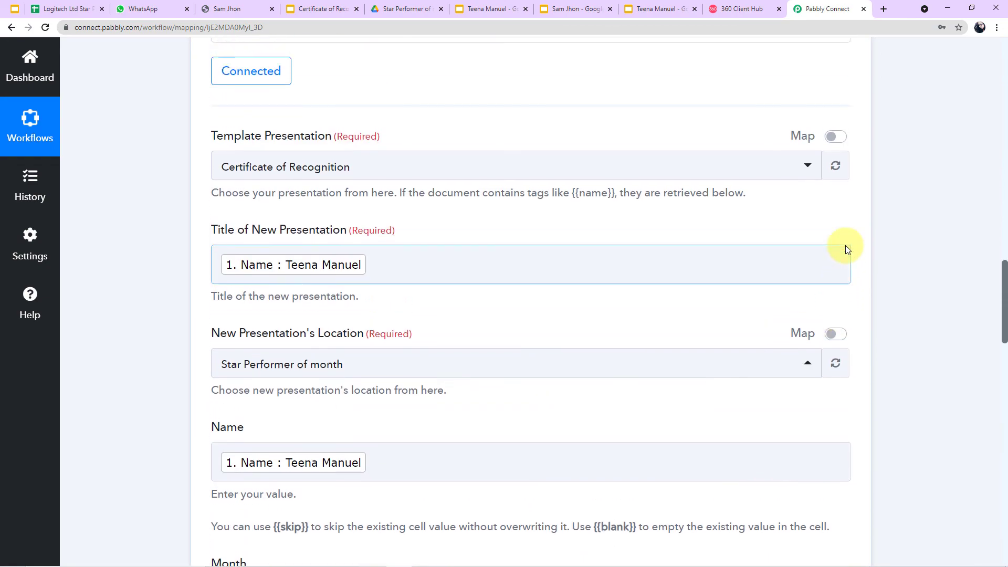
scroll(845, 248, "up", 15)
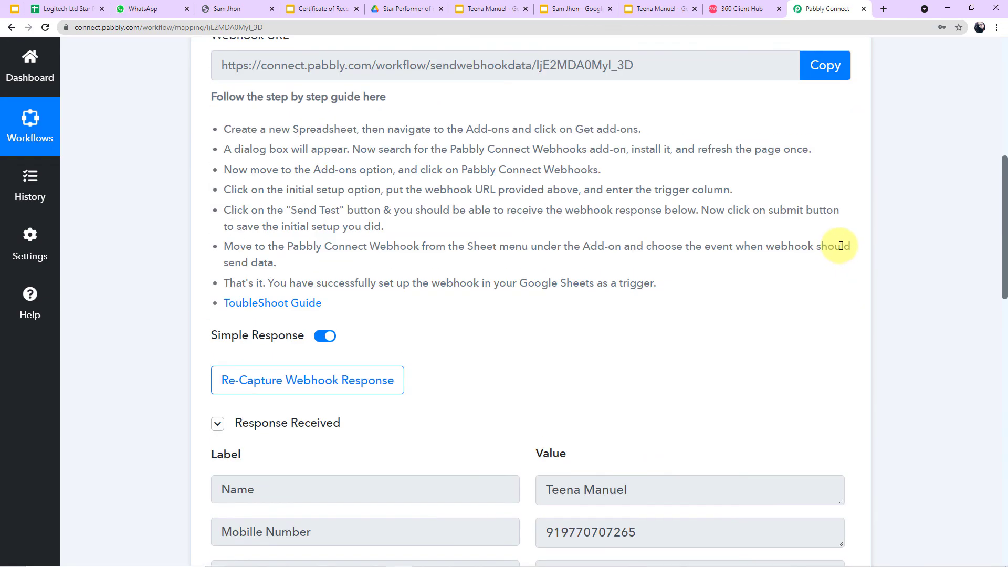
scroll(840, 246, "up", 10)
left_click(847, 254)
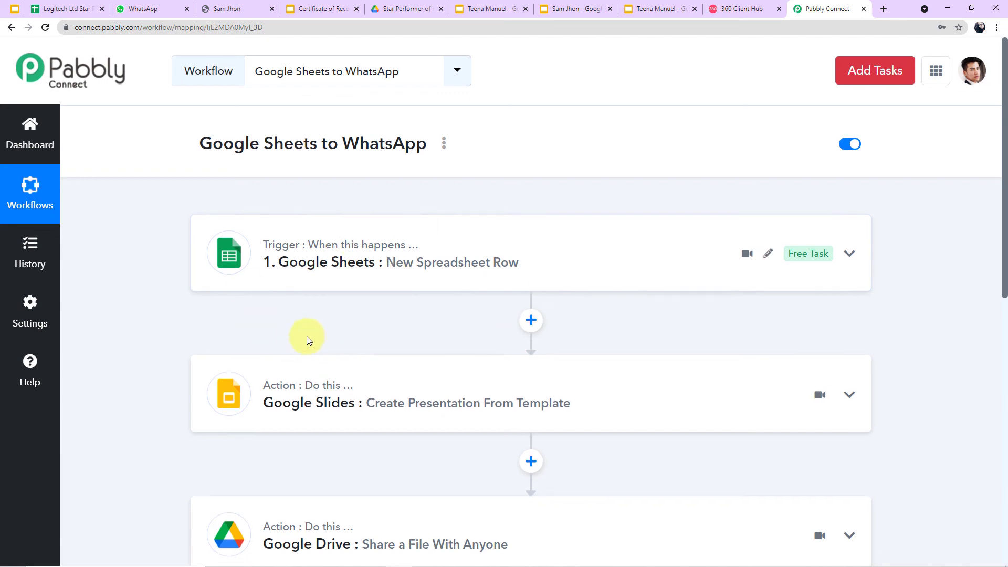
- Expand the Google Sheets New Spreadsheet Row trigger and review its webhook setup and captured response
scroll(307, 336, "down", 3)
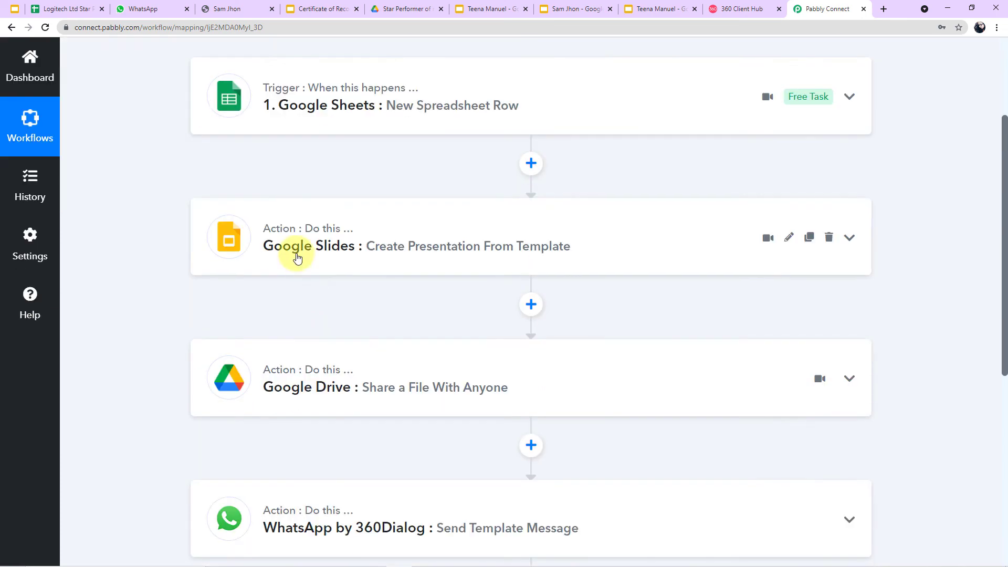
left_click(294, 107)
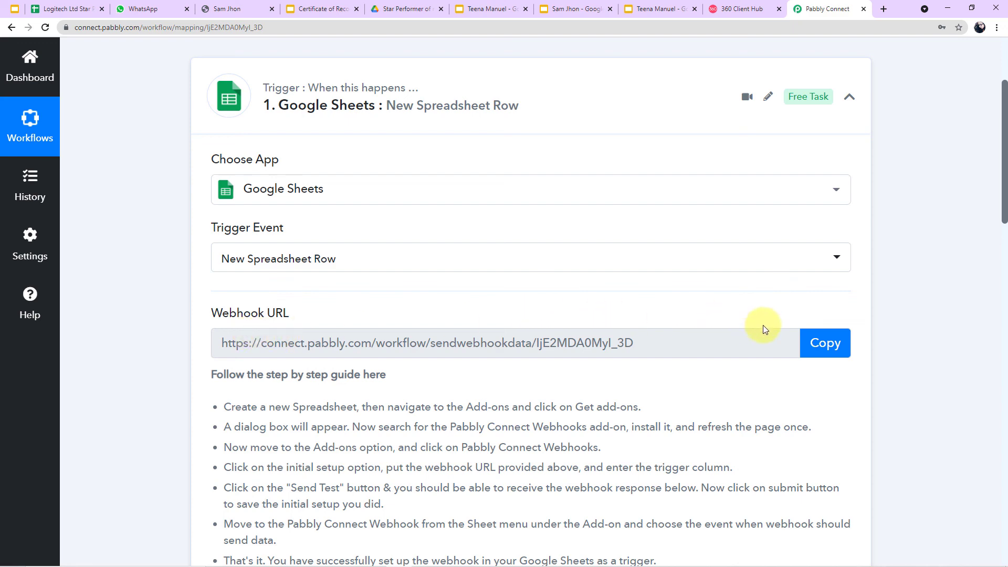
scroll(764, 329, "down", 9)
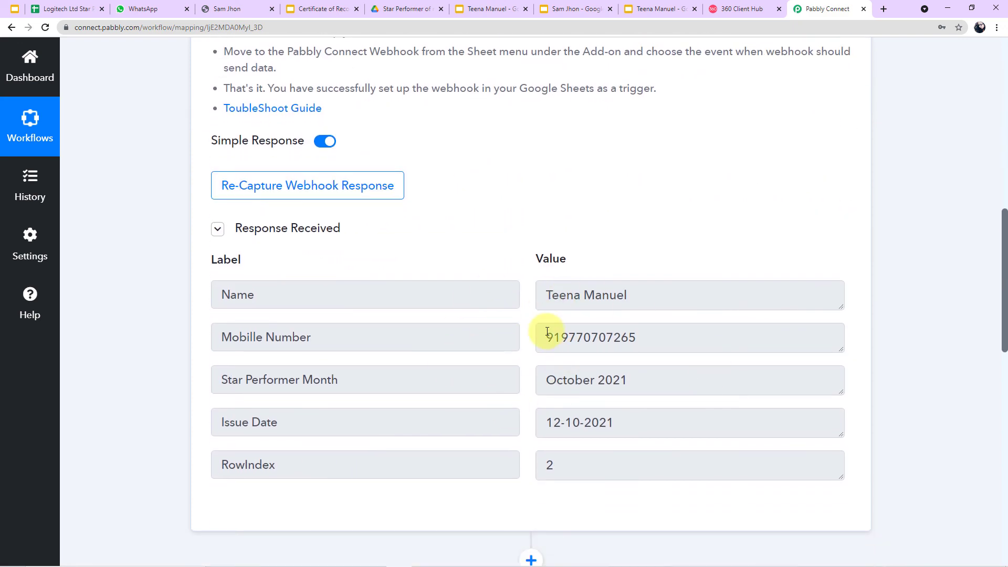
- Expand the Google Slides Create Presentation From Template action and review its template, field mappings and response
scroll(525, 262, "down", 7)
left_click(315, 277)
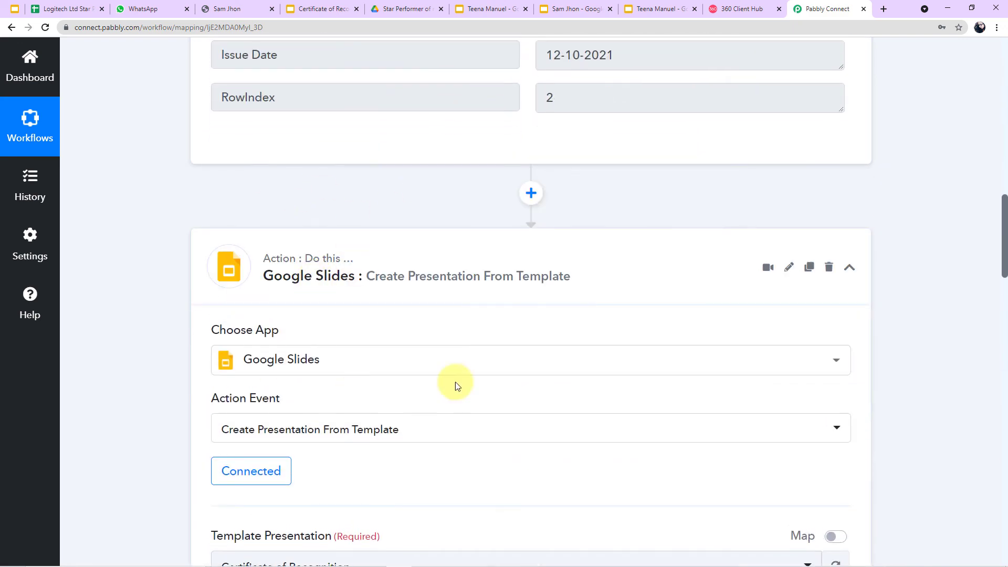
scroll(236, 409, "down", 4)
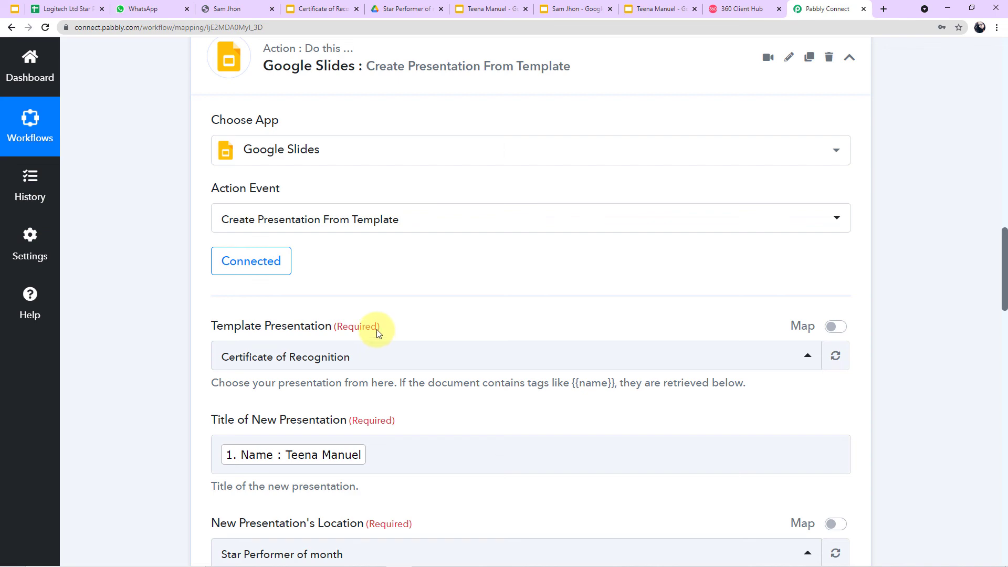
scroll(269, 396, "down", 6)
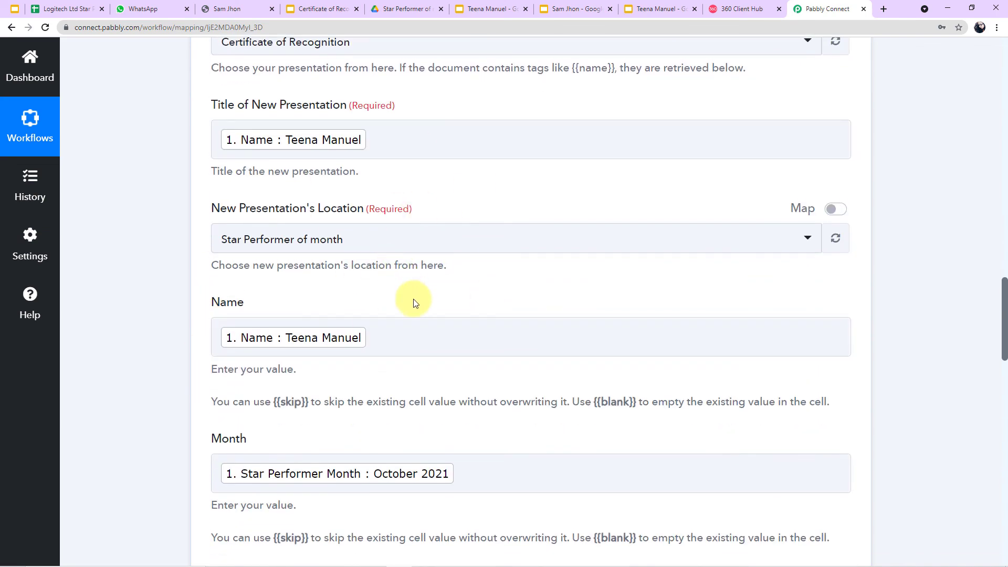
scroll(413, 303, "down", 12)
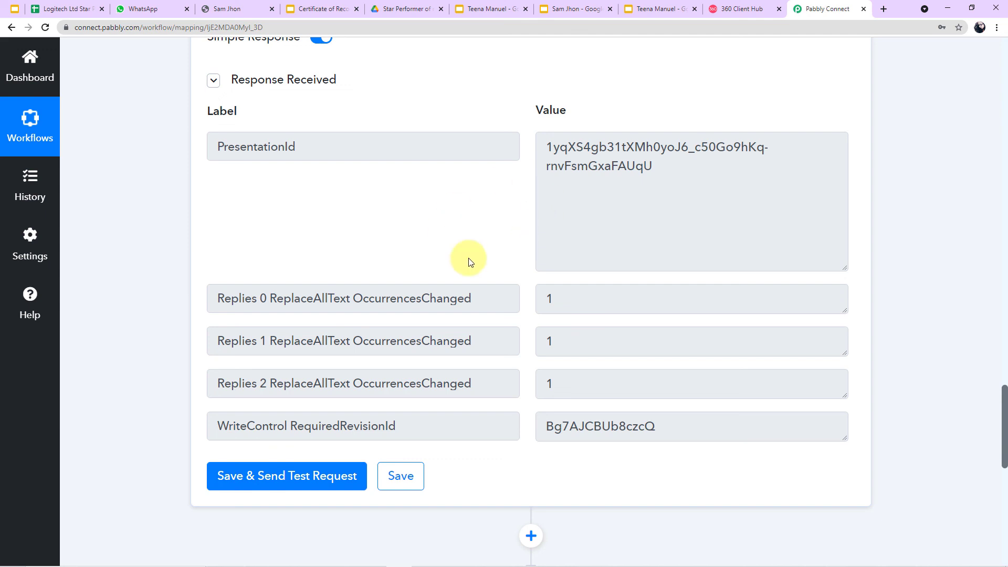
scroll(469, 263, "down", 2)
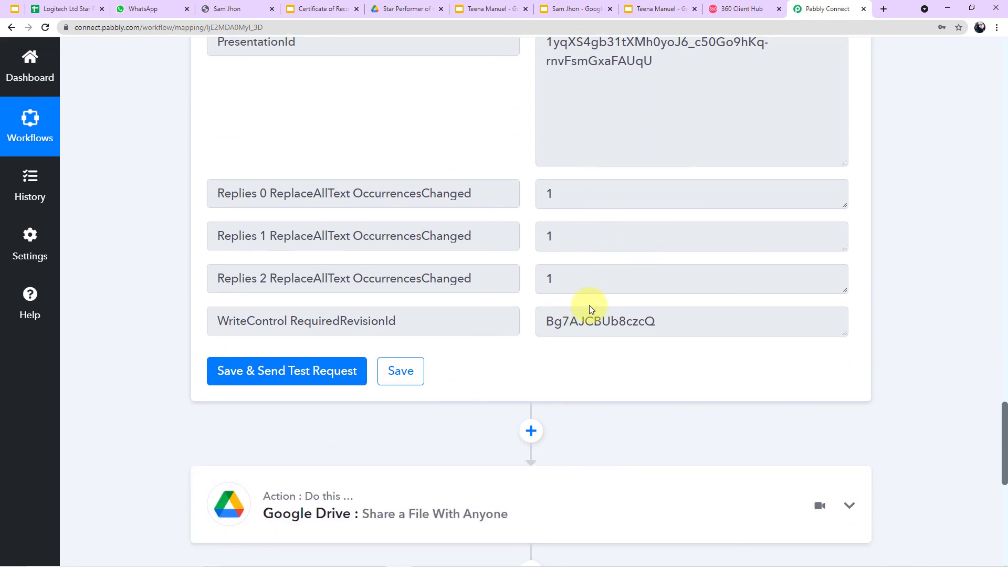
- Expand the Google Drive Share a File With Anyone action and review its File ID mapping and export links
scroll(457, 330, "down", 3)
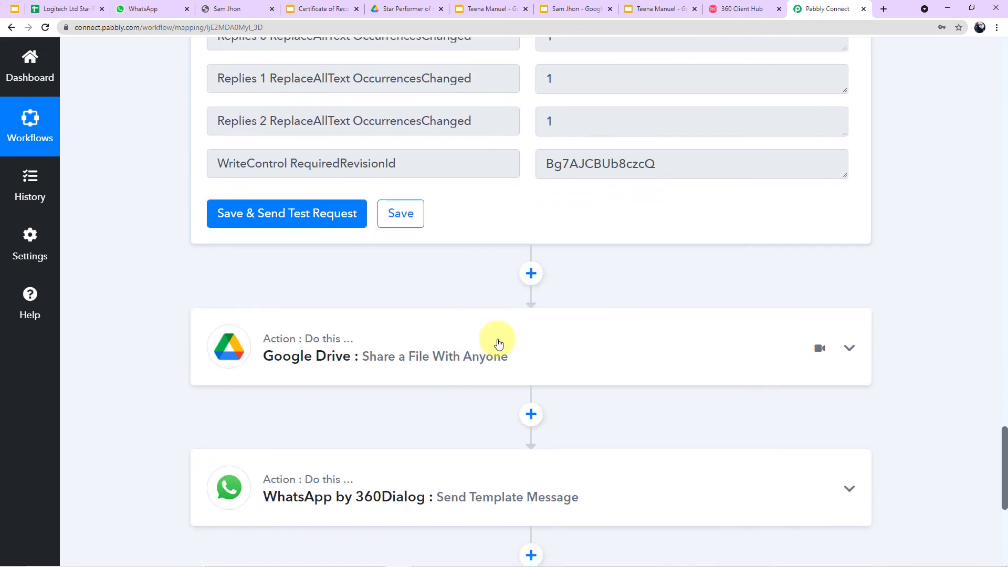
left_click(301, 354)
scroll(317, 309, "down", 1)
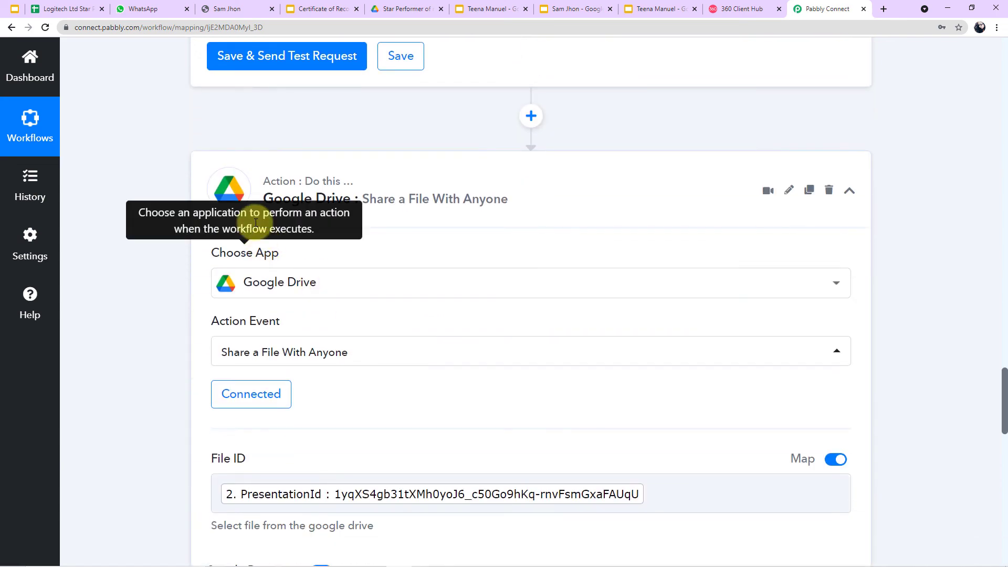
scroll(198, 360, "down", 3)
scroll(262, 355, "down", 8)
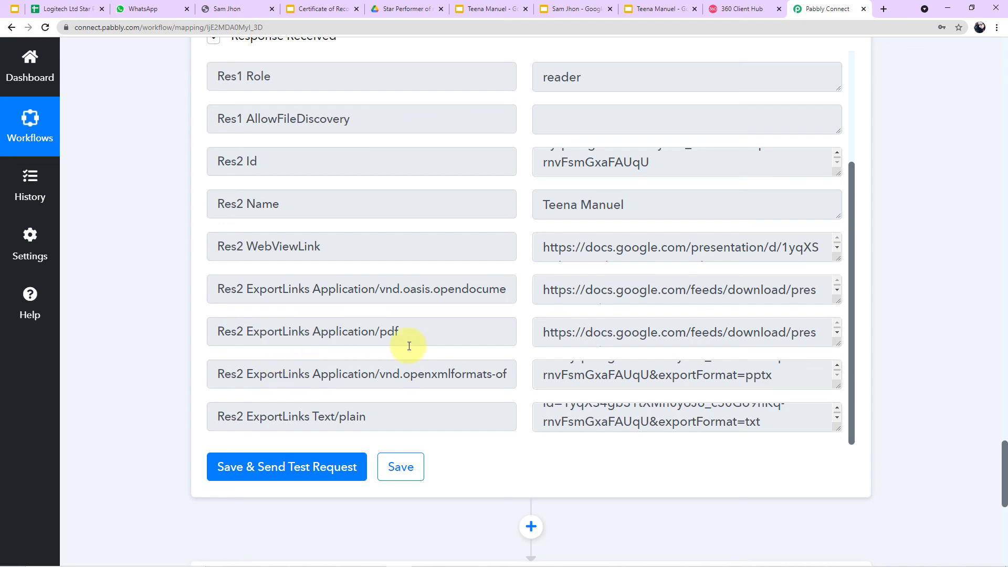
- Expand the WhatsApp by 360Dialog Send Template Message action, review its template fields, and return to the start of the workflow
scroll(504, 333, "down", 6)
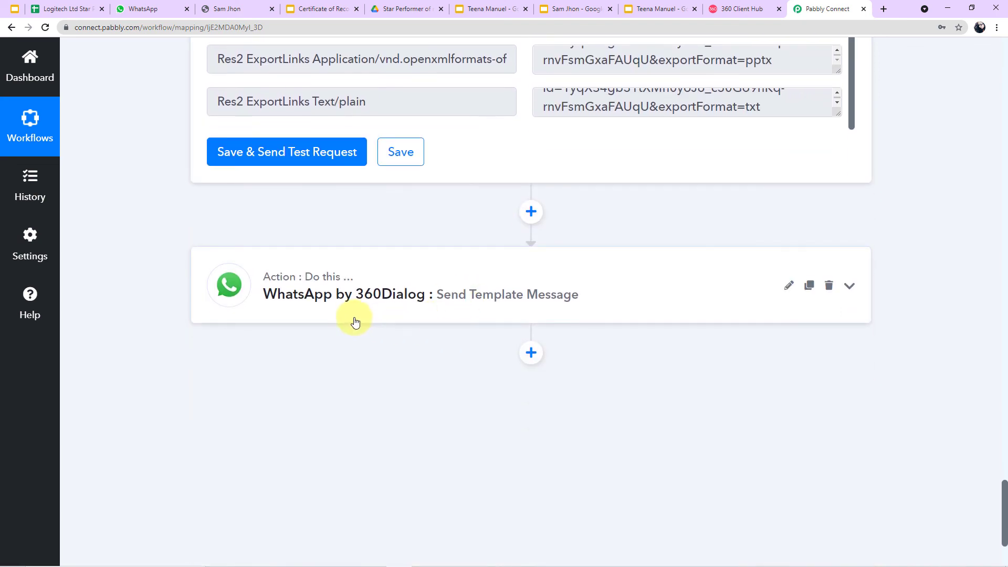
left_click(355, 322)
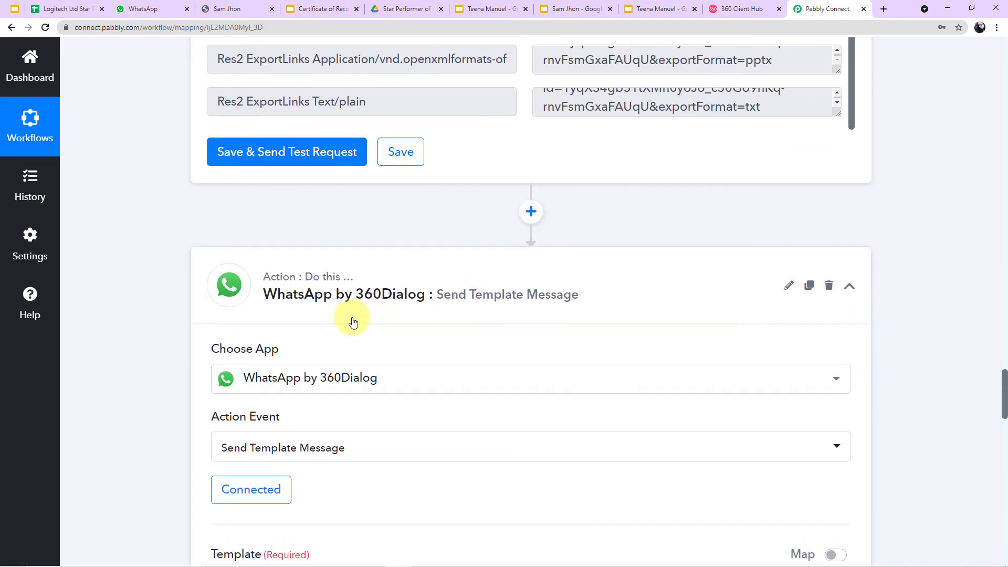
scroll(312, 374, "down", 9)
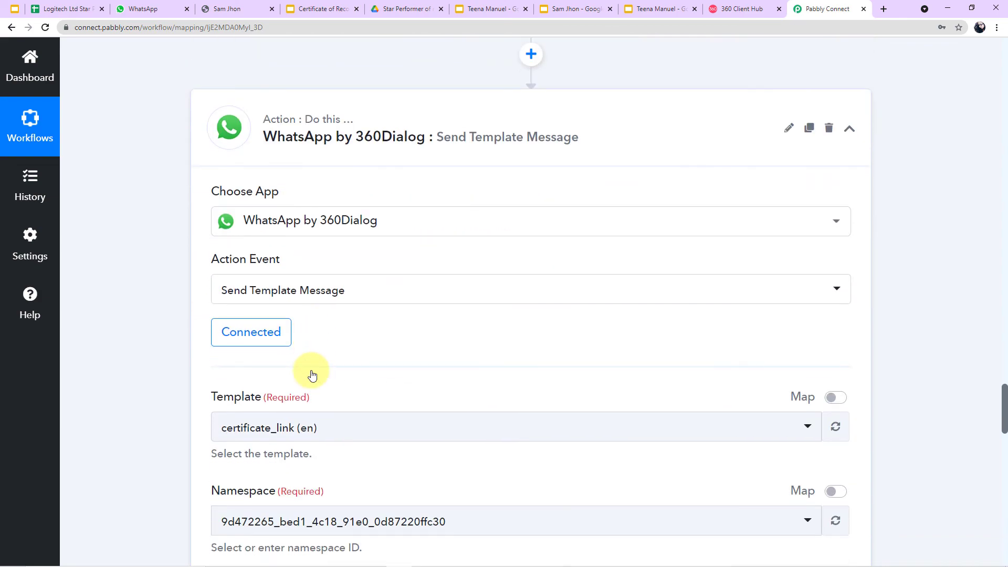
scroll(474, 344, "down", 7)
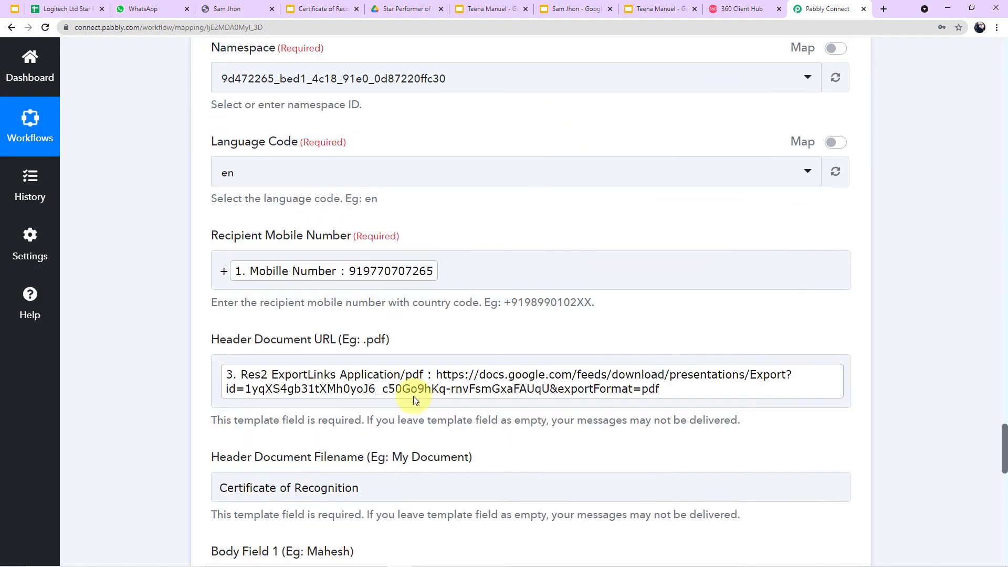
left_click_drag(1003, 488, 749, 126)
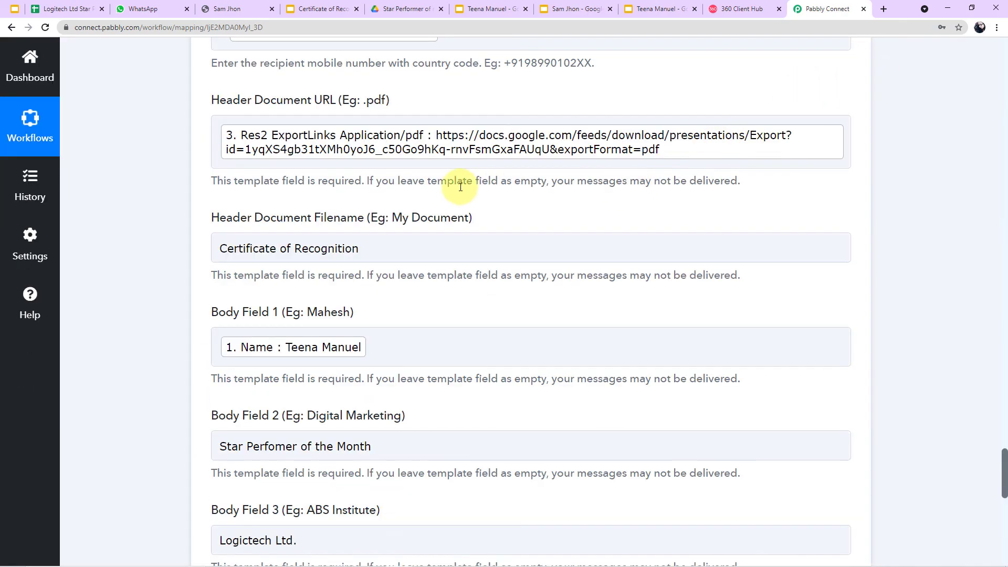
scroll(443, 210, "up", 15)
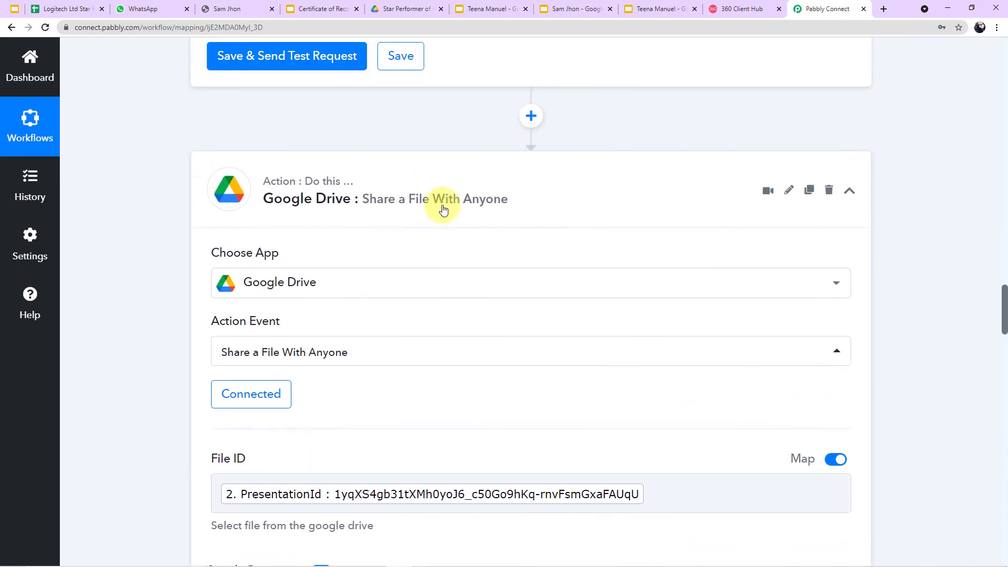
scroll(443, 210, "up", 15)
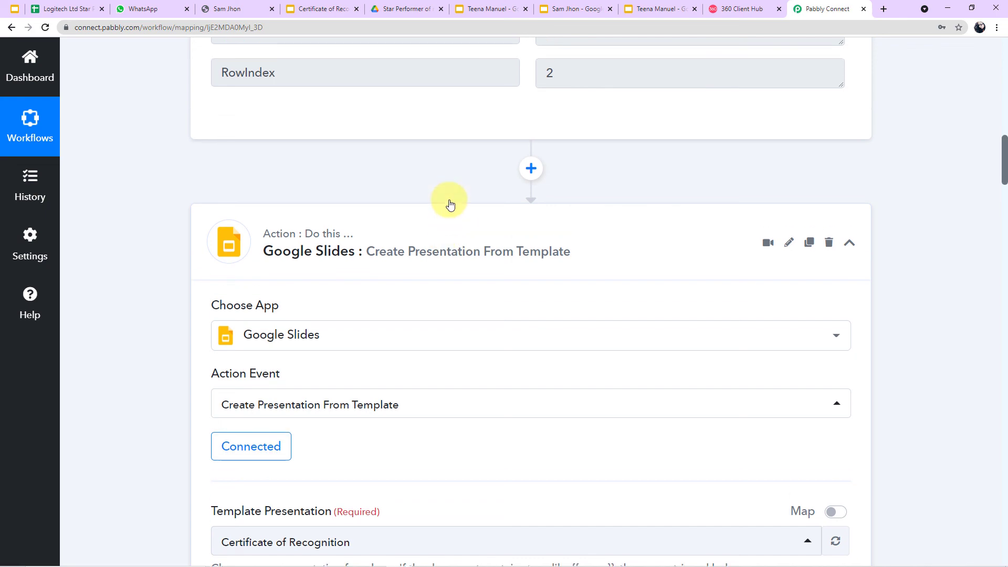
scroll(450, 204, "up", 10)
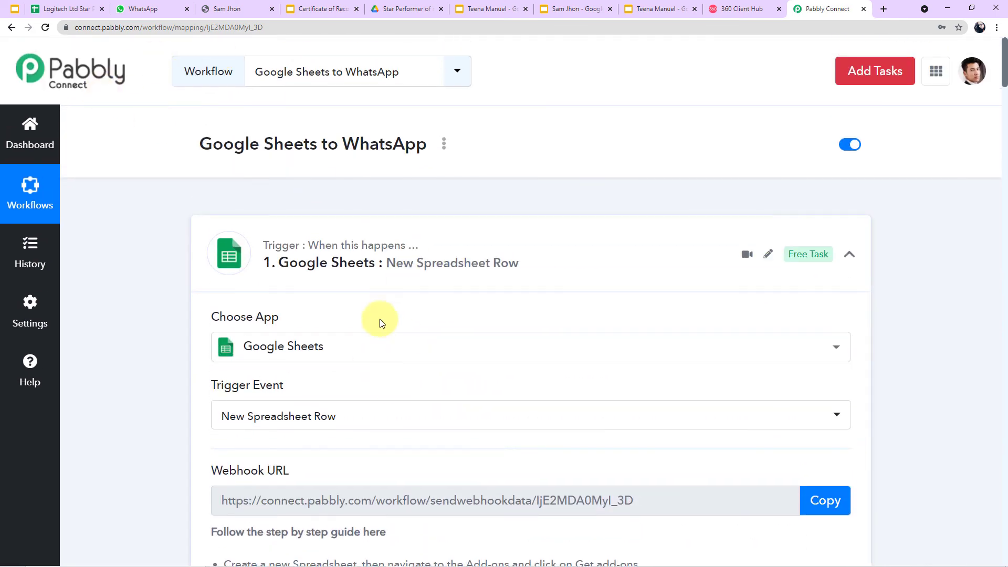